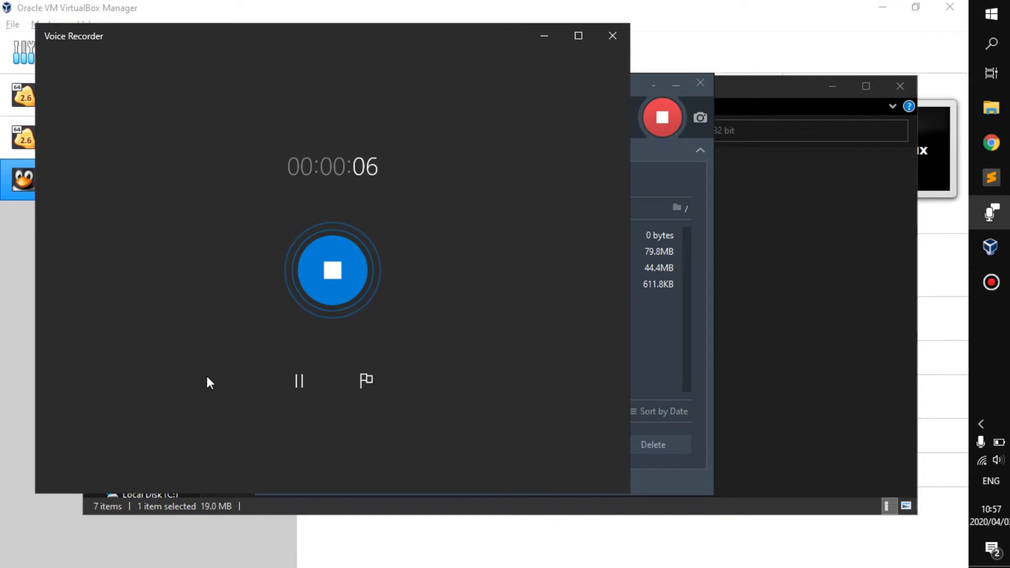
Select TinyCore-current.iso, then Core-current.iso, then TinyCore-current.iso again to compare their sizes
{"action": "left_click", "coordinate": [774, 260]}
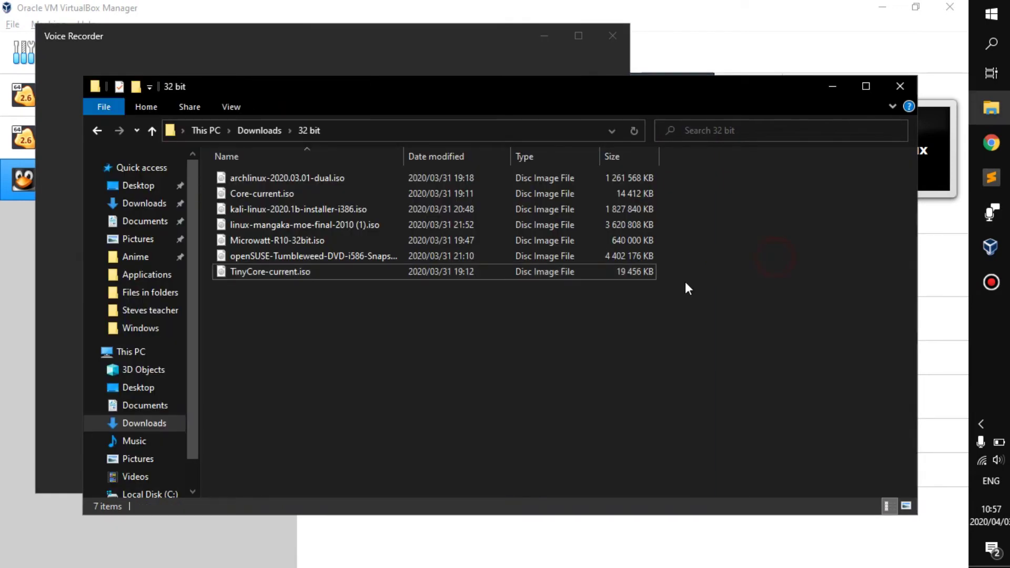
{"action": "left_click", "coordinate": [248, 273]}
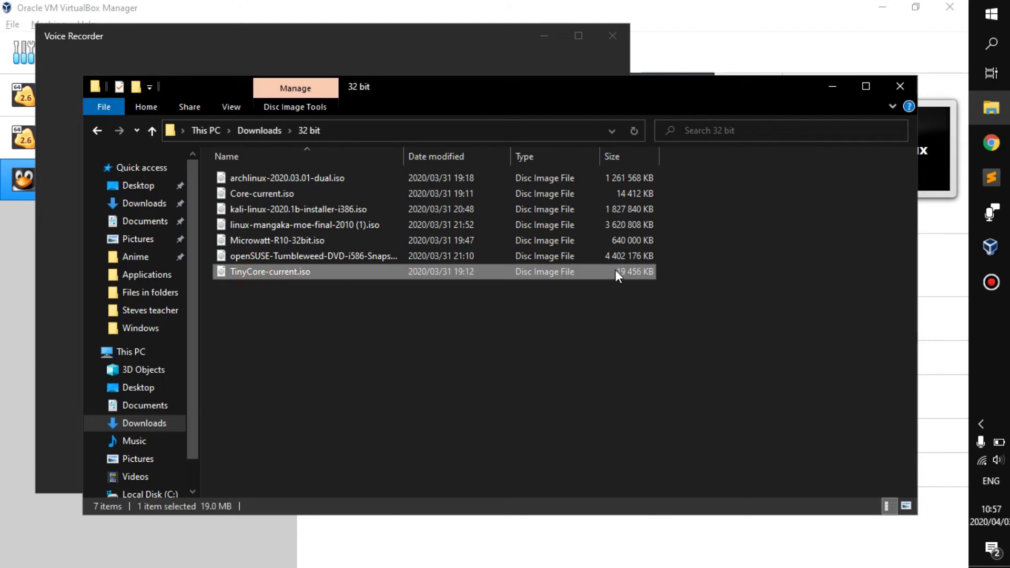
{"action": "left_click", "coordinate": [610, 191]}
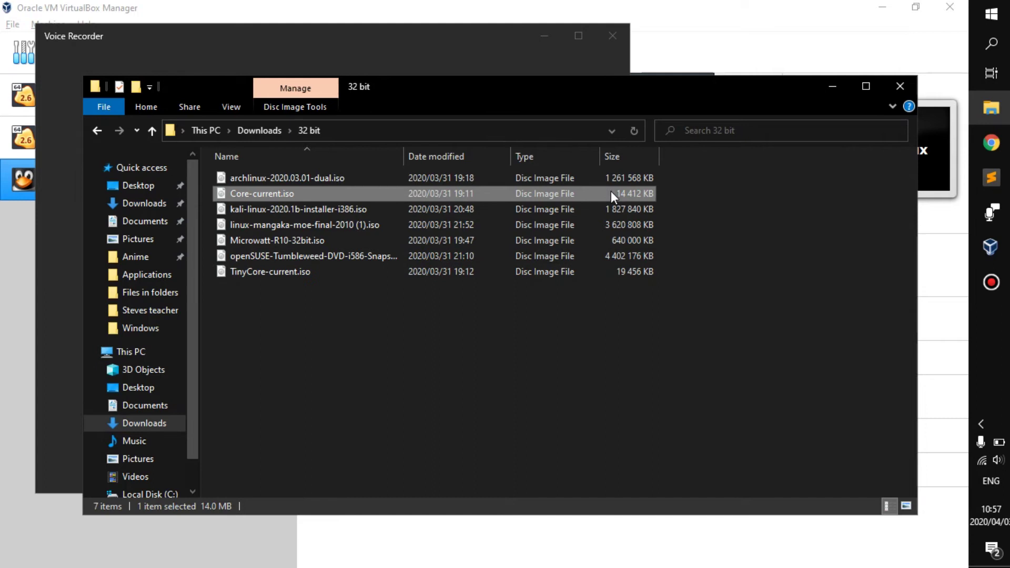
{"action": "left_click", "coordinate": [634, 272]}
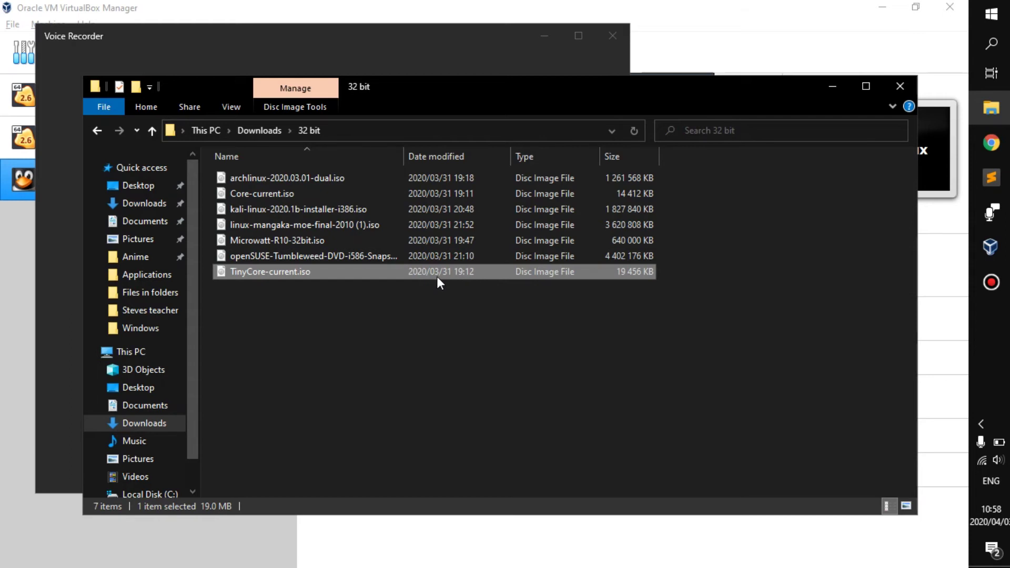
{"action": "left_click", "coordinate": [650, 5]}
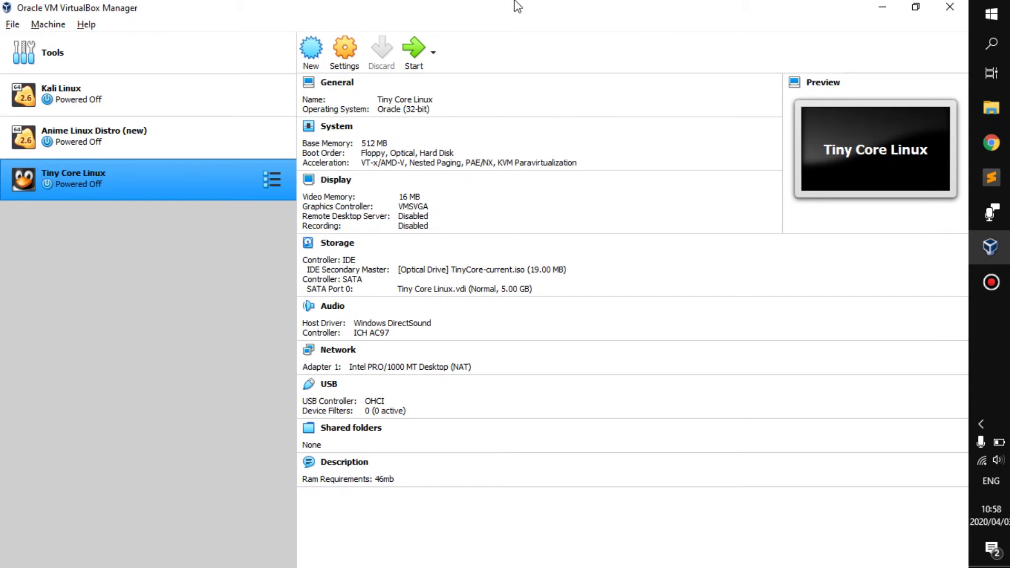
{"action": "left_click", "coordinate": [991, 282]}
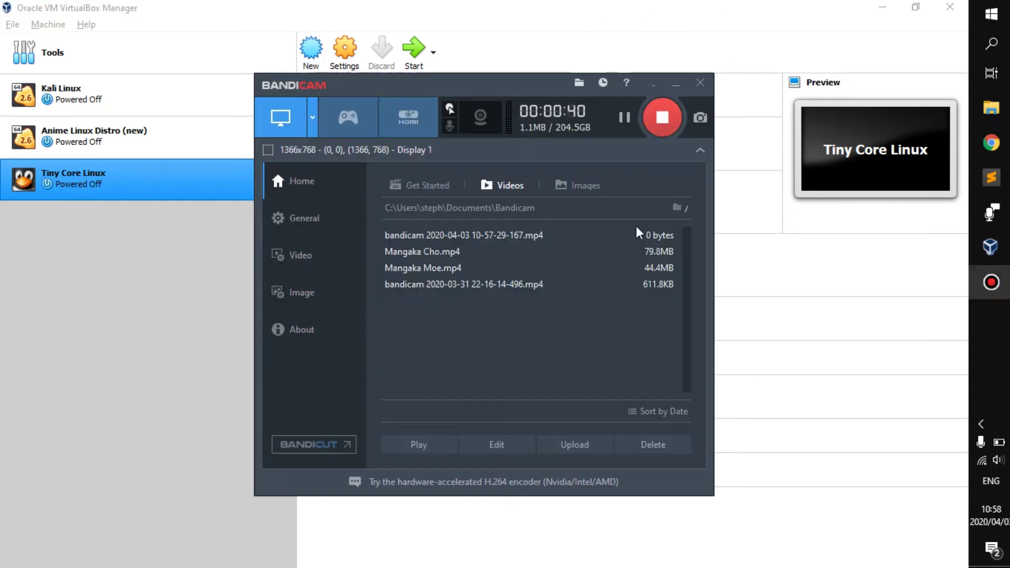
{"action": "left_click", "coordinate": [722, 70]}
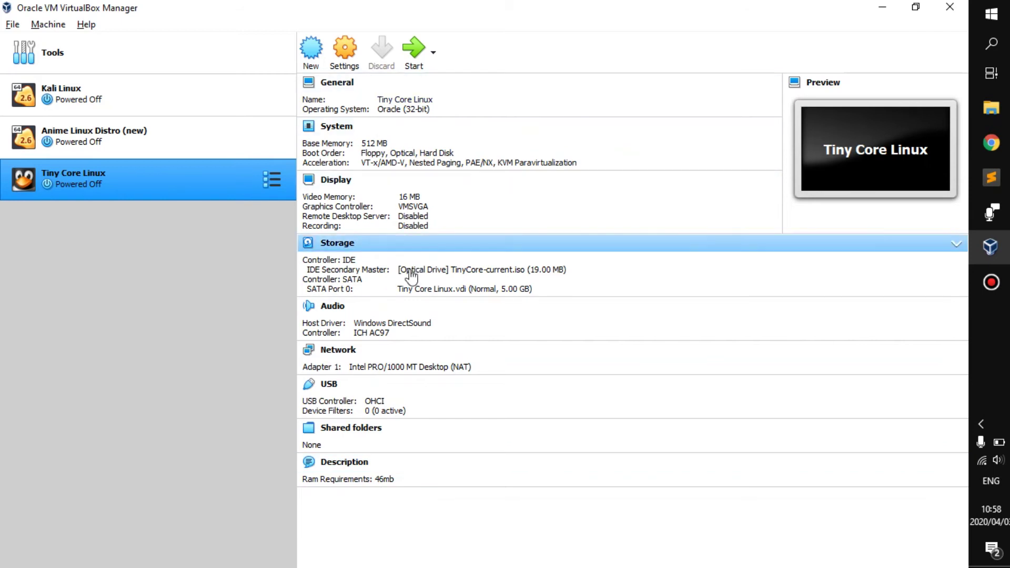
{"action": "mouse_move", "coordinate": [404, 295]}
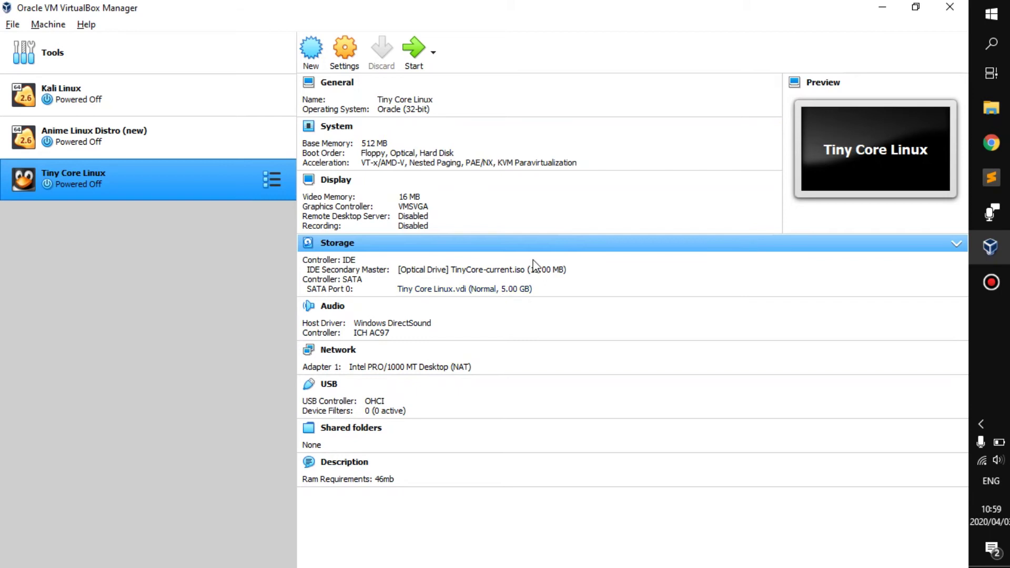
Start the Tiny Core Linux VM, browse its boot options, and boot the default Boot TinyCore entry
{"action": "left_click", "coordinate": [413, 46]}
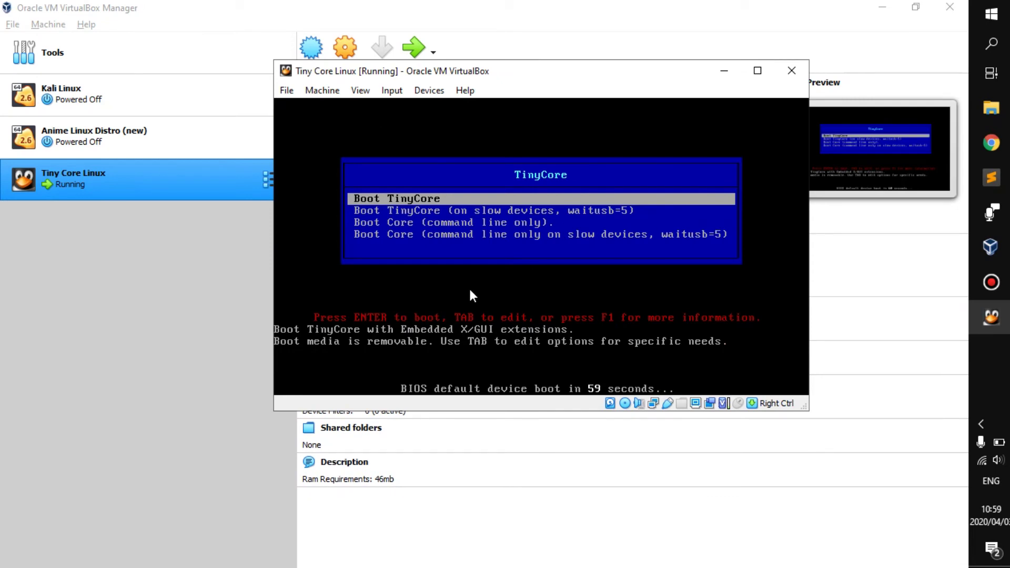
{"action": "key", "text": "Down"}
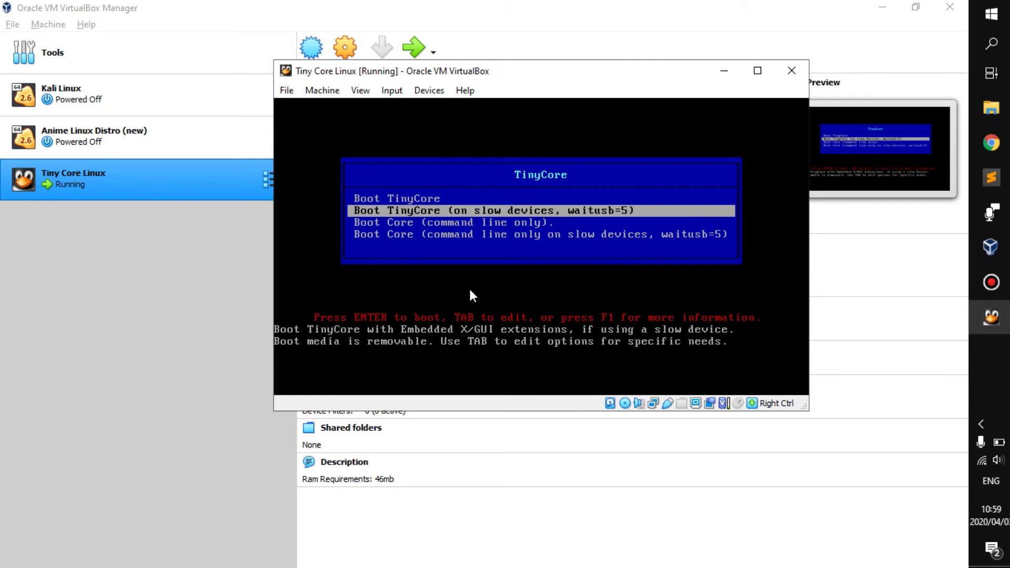
{"action": "key", "text": "Down"}
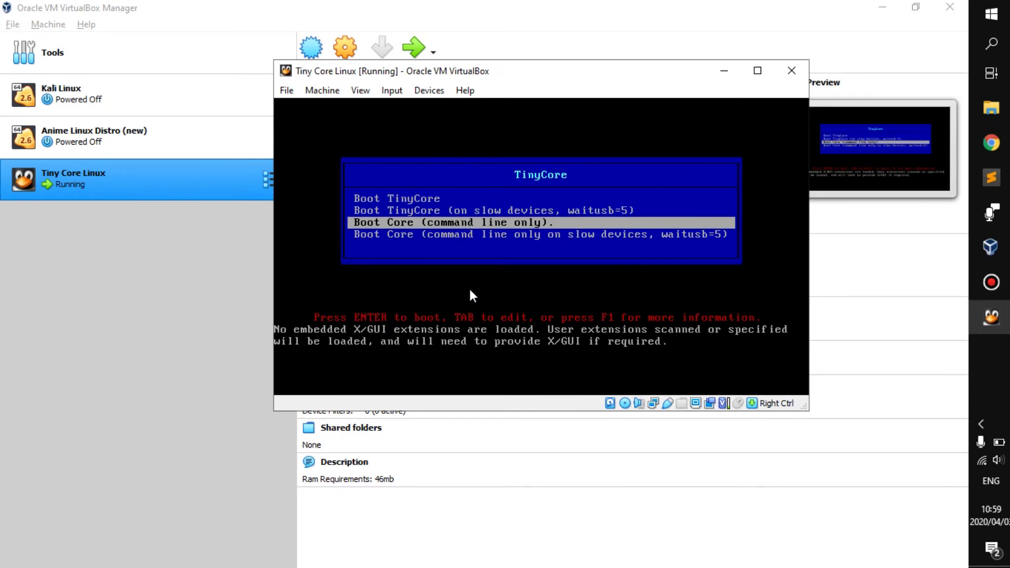
{"action": "key", "text": "Down"}
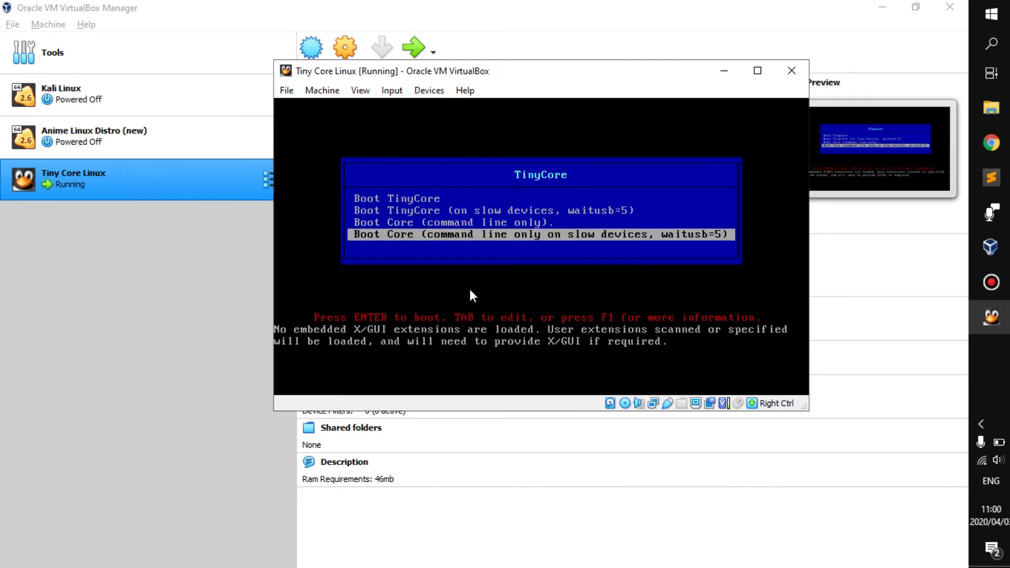
{"action": "key", "text": "Up"}
{"action": "key", "text": "Up"}
{"action": "key", "text": "Up"}
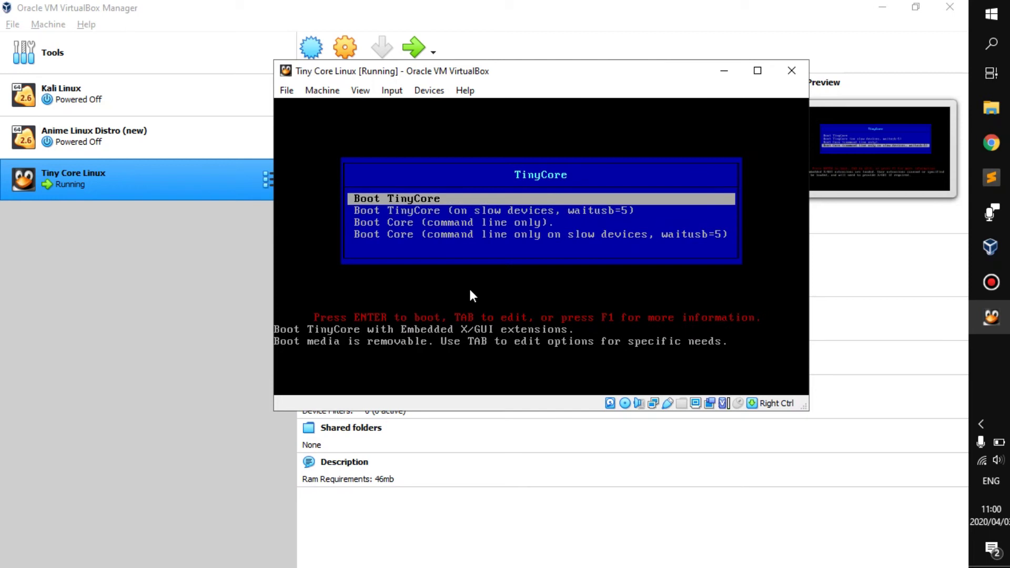
{"action": "key", "text": "Return"}
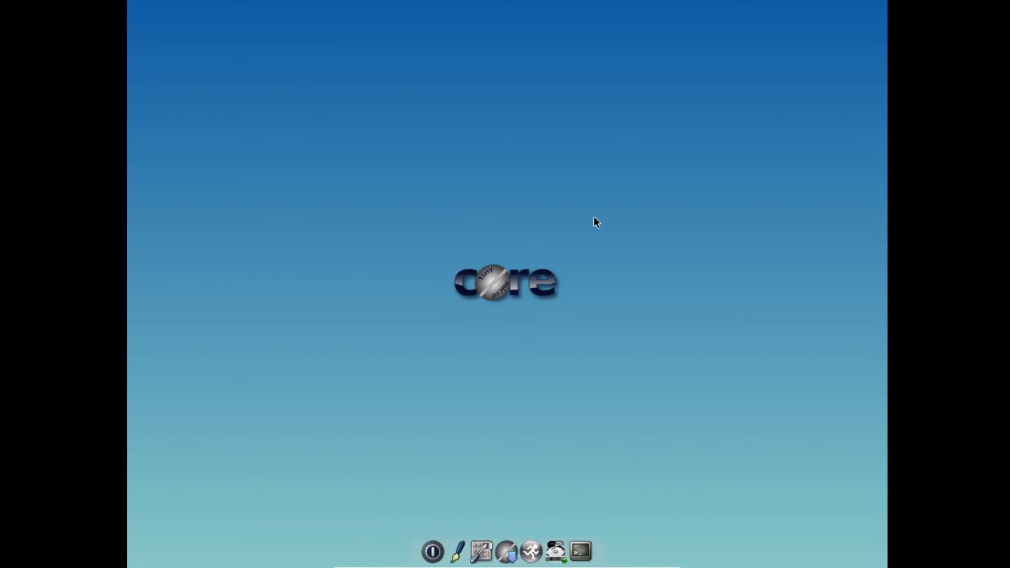
Leave full-screen to check the host desktop, then return the Tiny Core VM to full-screen view
{"action": "right_click", "coordinate": [392, 227]}
{"action": "left_click", "coordinate": [627, 325]}
{"action": "key", "text": "Control_R+f"}
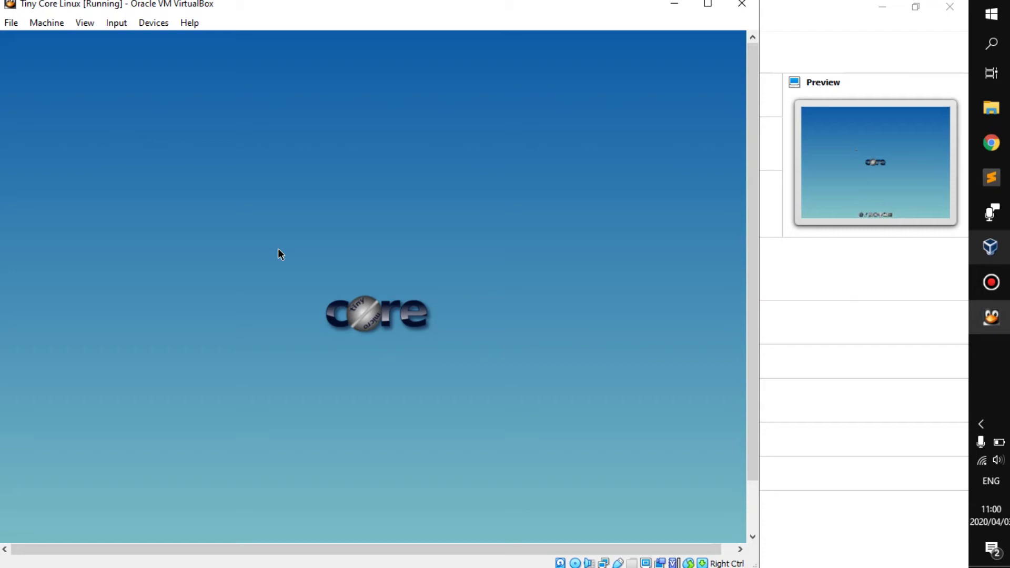
{"action": "left_click", "coordinate": [1006, 566]}
{"action": "left_click_drag", "start_coordinate": [397, 273], "coordinate": [575, 395]}
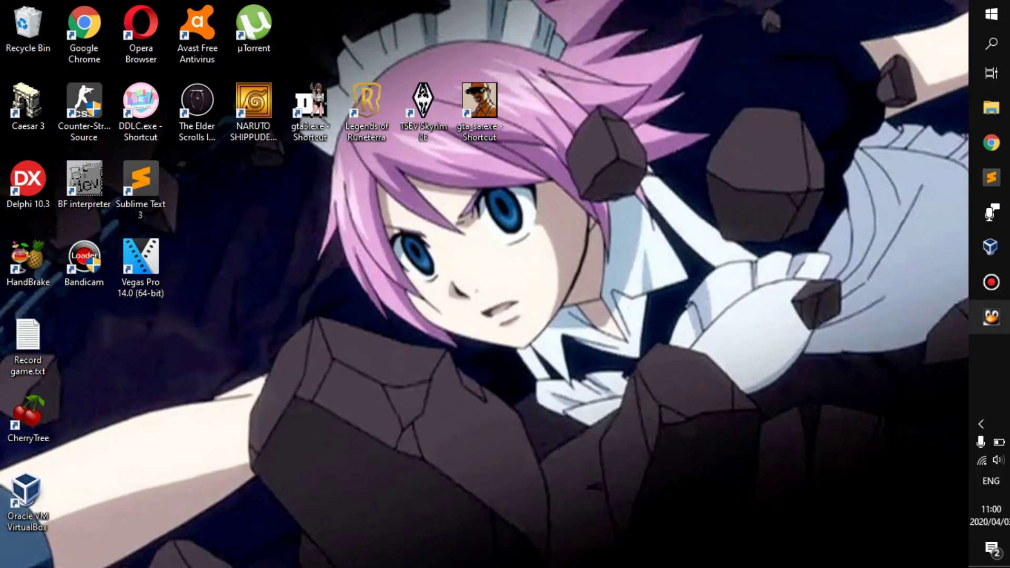
{"action": "left_click", "coordinate": [1005, 318]}
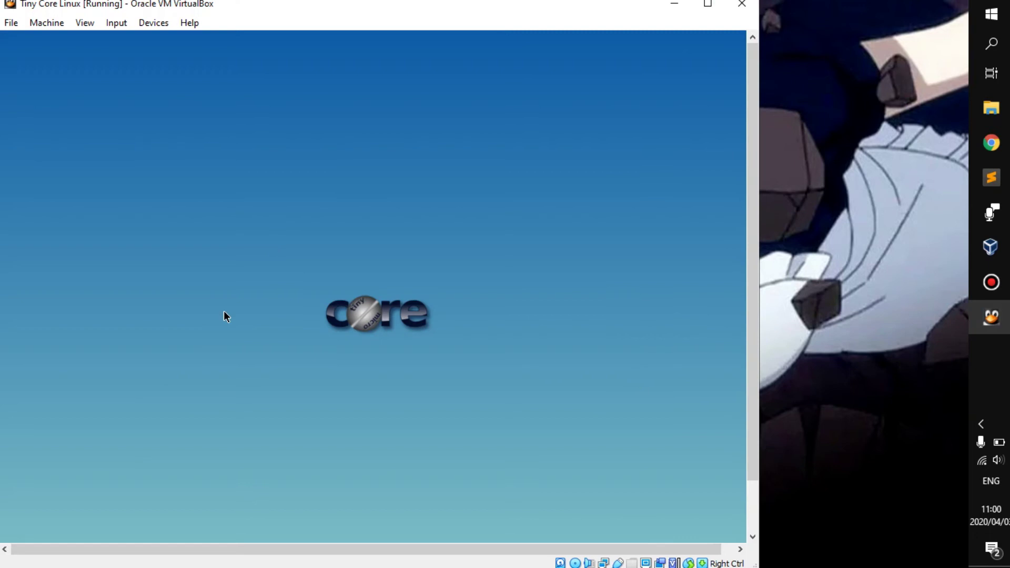
{"action": "key", "text": "ctrl+f"}
Open the Tiny Core desktop menu showing its SystemTools list of utilities
{"action": "right_click", "coordinate": [403, 121]}
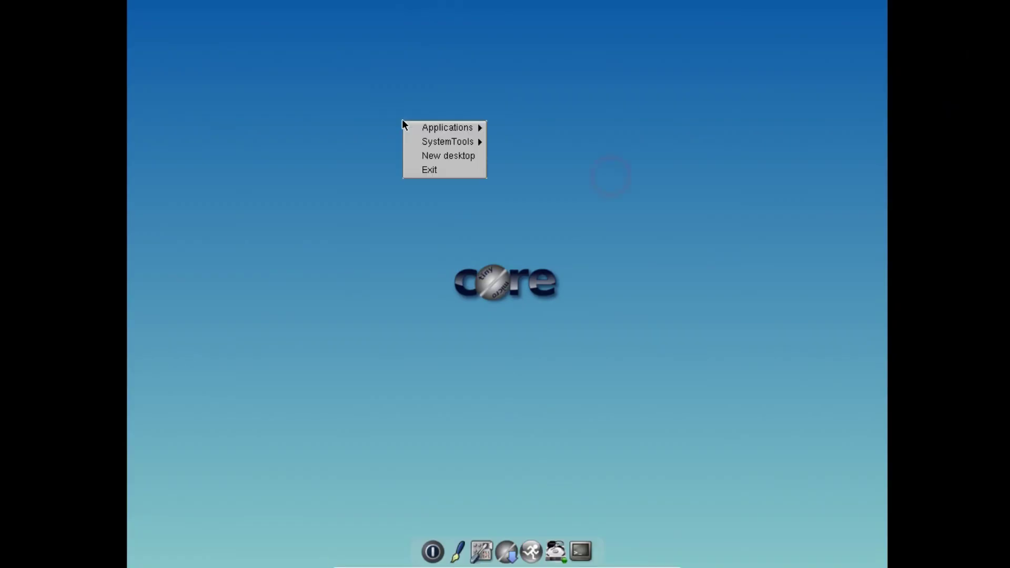
{"action": "mouse_move", "coordinate": [436, 128]}
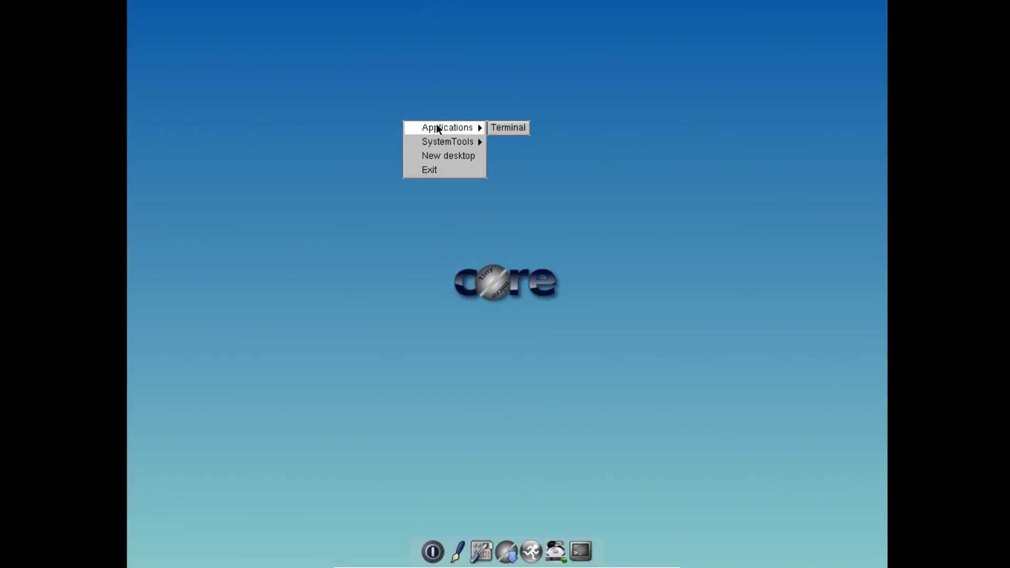
{"action": "left_click", "coordinate": [376, 173]}
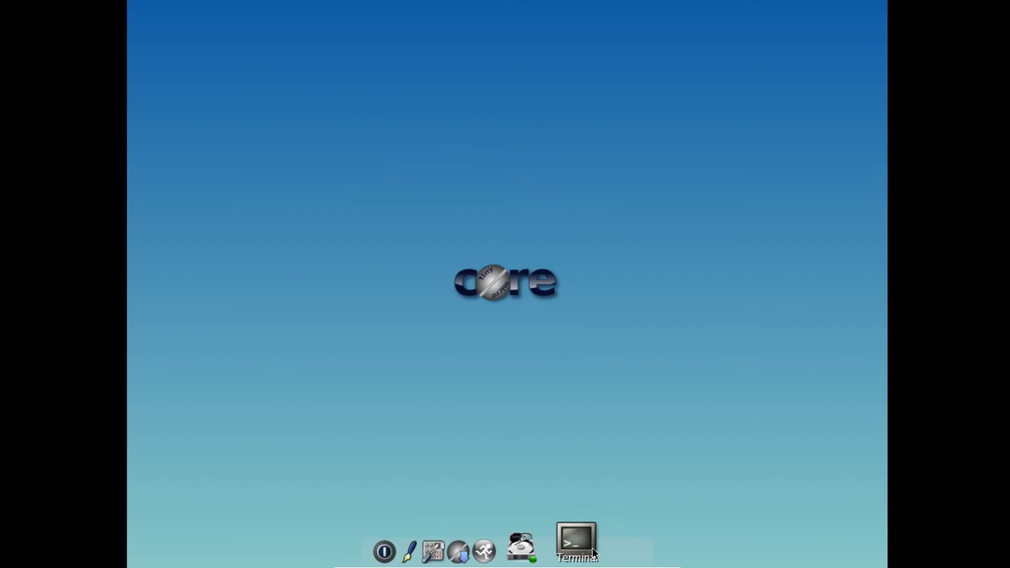
{"action": "right_click", "coordinate": [450, 240]}
{"action": "mouse_move", "coordinate": [491, 249]}
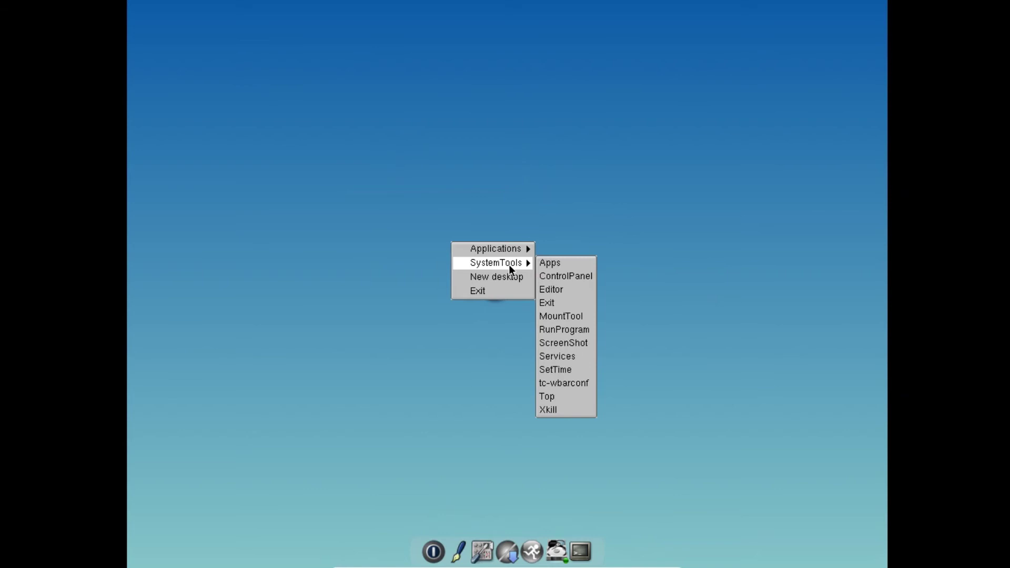
Open a terminal and run echo helllo, ls and whoami
{"action": "right_click", "coordinate": [455, 126]}
{"action": "left_click", "coordinate": [557, 135]}
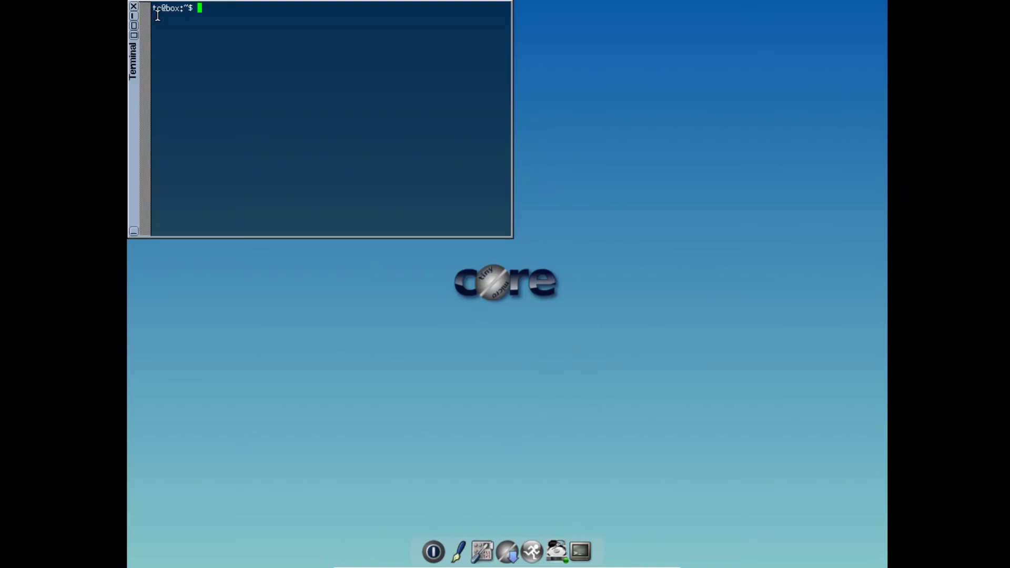
{"action": "left_click_drag", "start_coordinate": [133, 122], "coordinate": [360, 214]}
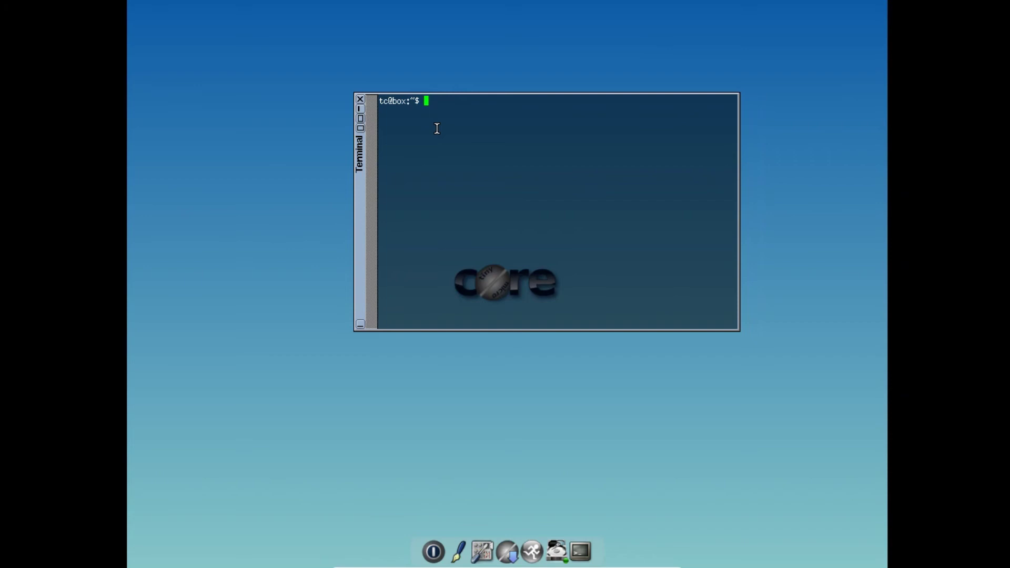
{"action": "type", "text": "echo he"}
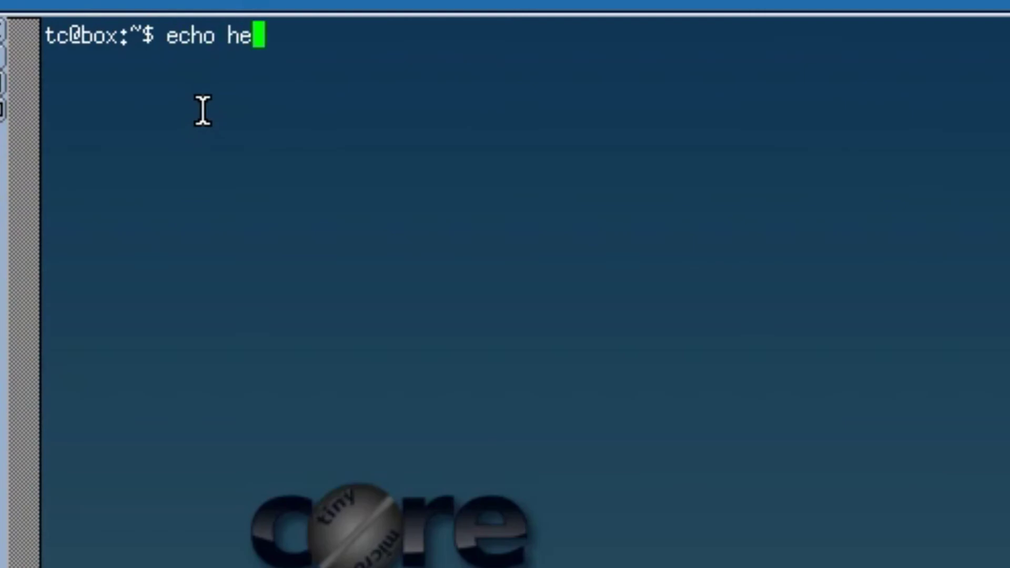
{"action": "type", "text": "lllo"}
{"action": "key", "text": "Return"}
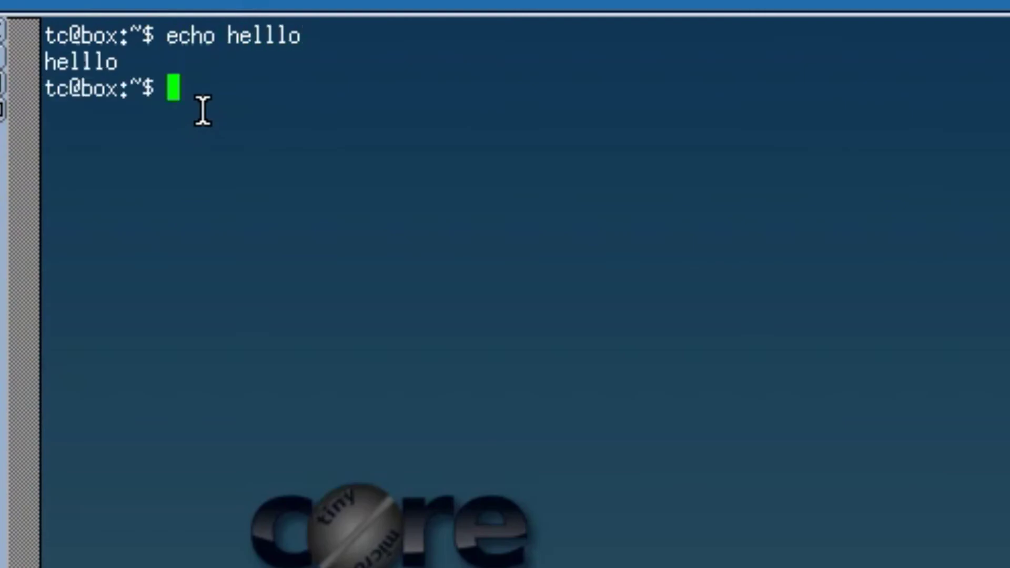
{"action": "type", "text": "ls"}
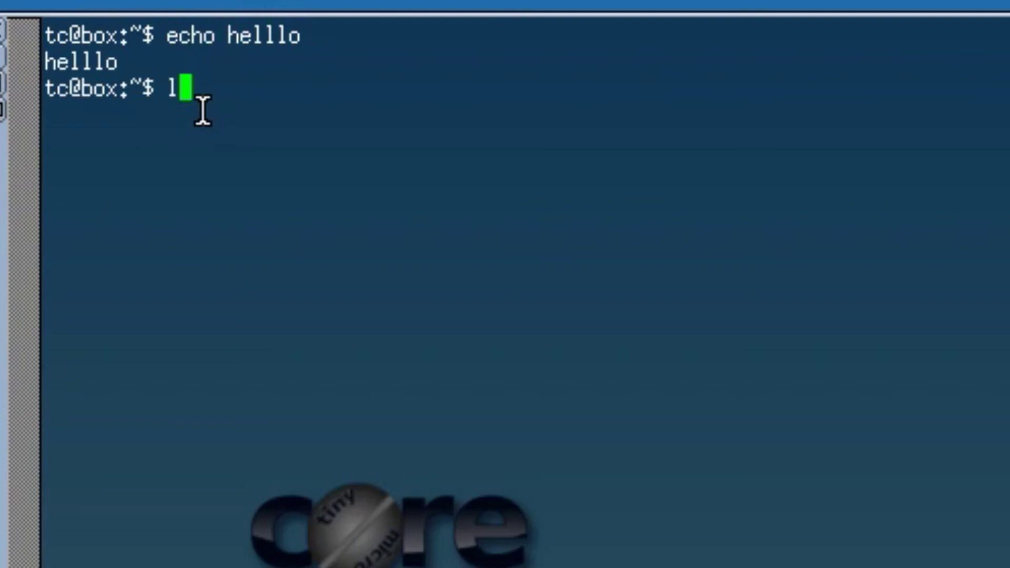
{"action": "key", "text": "Return"}
{"action": "type", "text": "whoa"}
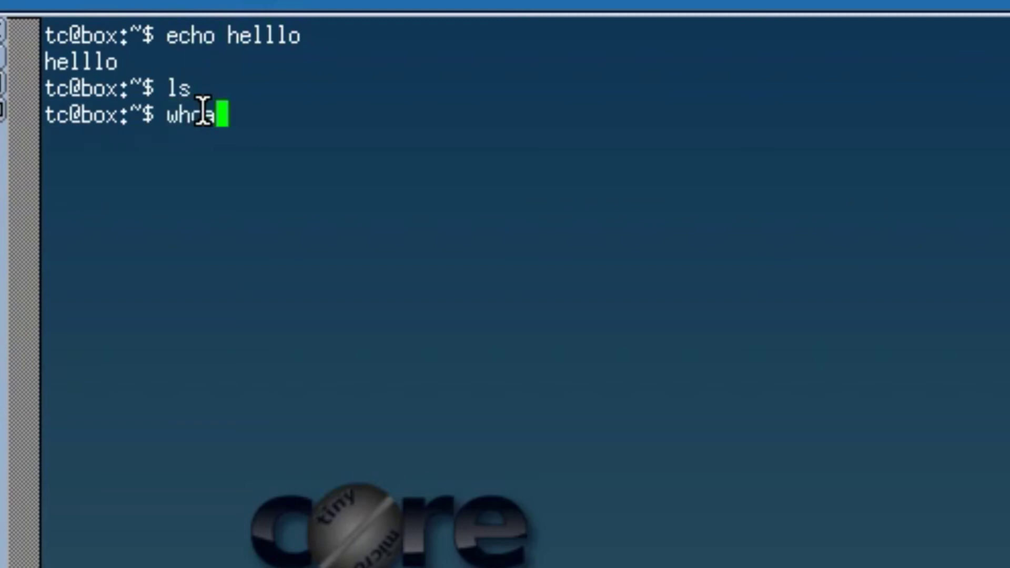
{"action": "type", "text": "mi"}
{"action": "key", "text": "Return"}
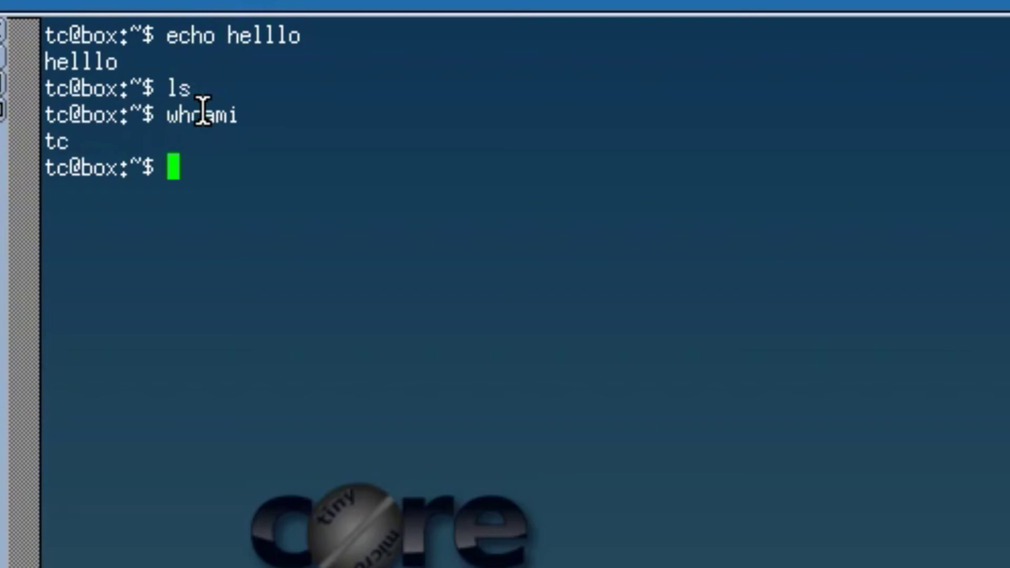
Run sudo apt-gte update, then corrected sudo apt-get update; both return command not found
{"action": "type", "text": "sudo apt"}
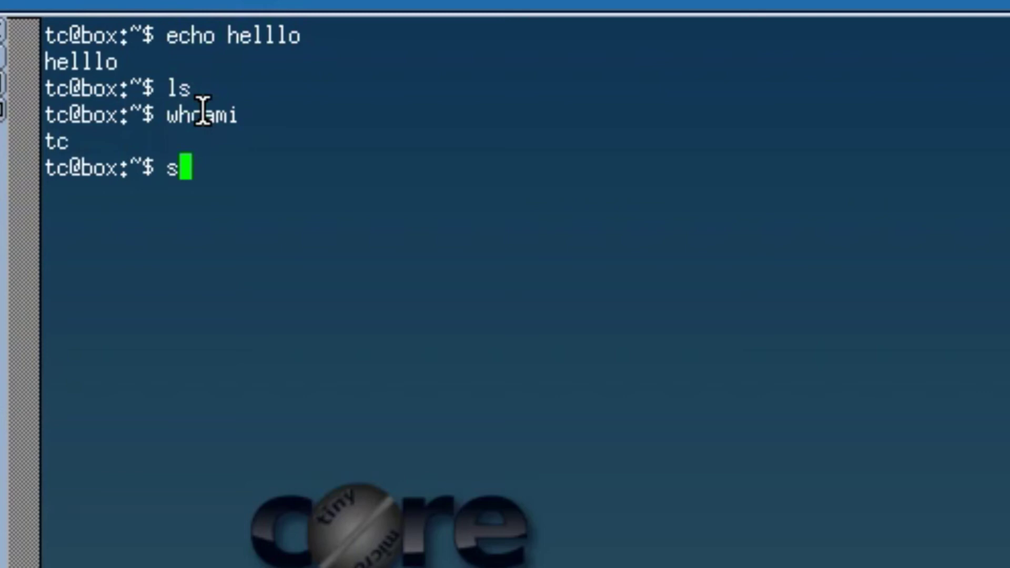
{"action": "type", "text": "-gte i"}
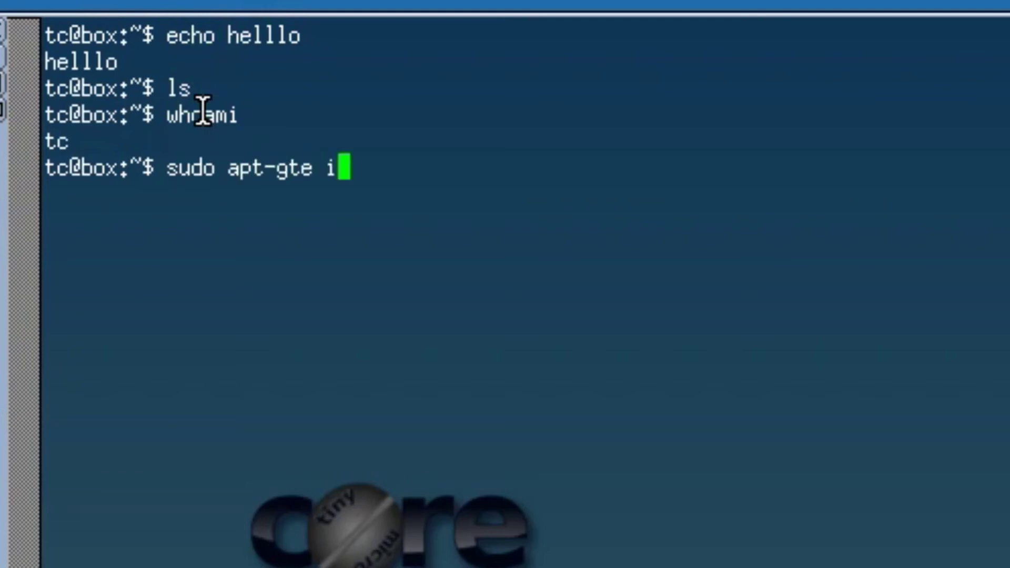
{"action": "key", "text": "BackSpace"}
{"action": "type", "text": "update"}
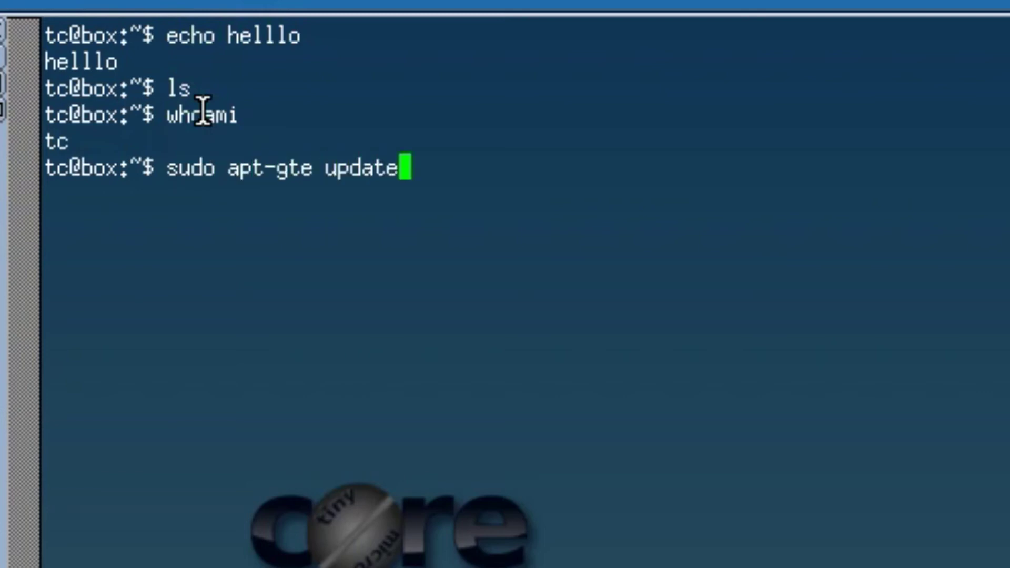
{"action": "key", "text": "Return"}
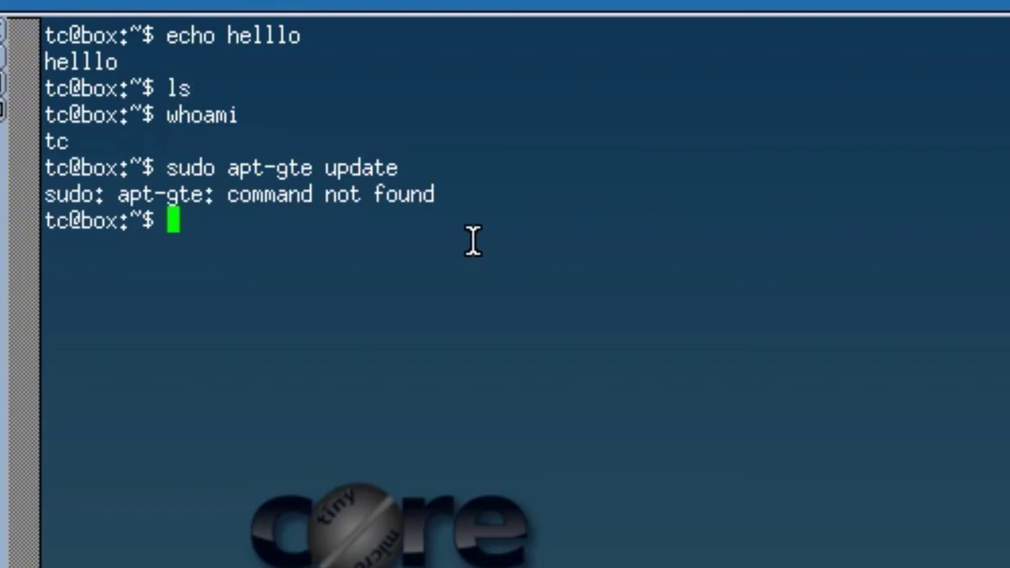
{"action": "key", "text": "Up"}
{"action": "key", "text": "Left"}
{"action": "key", "text": "Left"}
{"action": "key", "text": "Left"}
{"action": "key", "text": "Left"}
{"action": "key", "text": "Left"}
{"action": "key", "text": "Left"}
{"action": "key", "text": "Left"}
{"action": "key", "text": "Left"}
{"action": "key", "text": "Left"}
{"action": "key", "text": "BackSpace"}
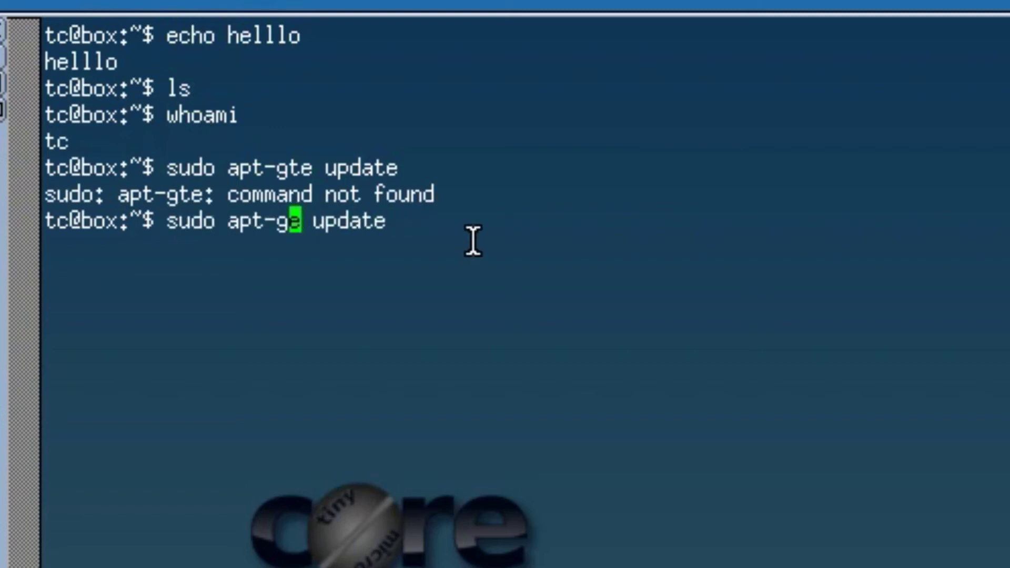
{"action": "type", "text": "t"}
{"action": "key", "text": "Return"}
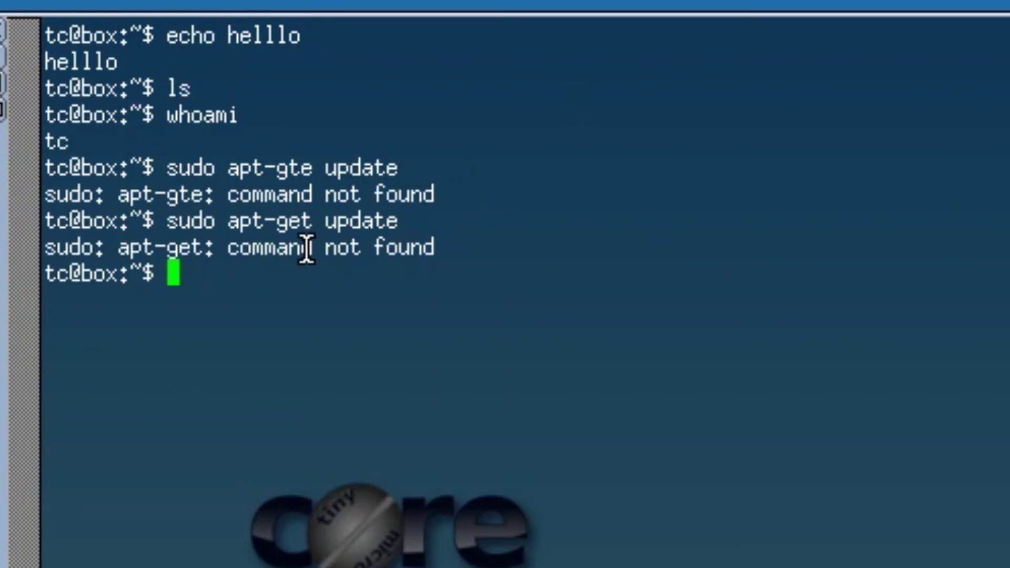
{"action": "left_click_drag", "start_coordinate": [307, 247], "coordinate": [49, 248]}
{"action": "left_click", "coordinate": [83, 248]}
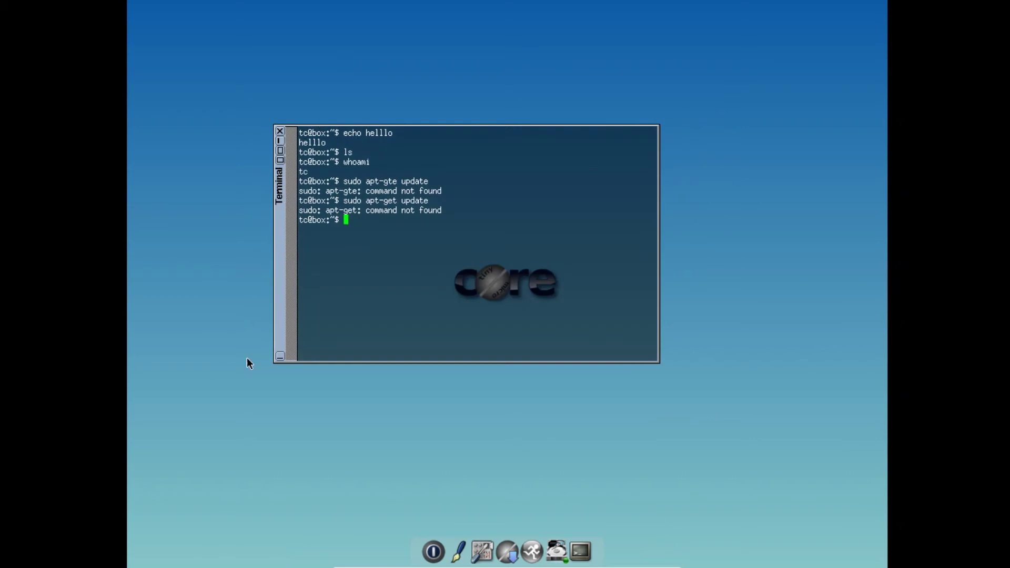
Close the terminal, launch SystemTools > Apps and accept repo.tinycorelinux.net as the fastest mirror
{"action": "left_click", "coordinate": [280, 130]}
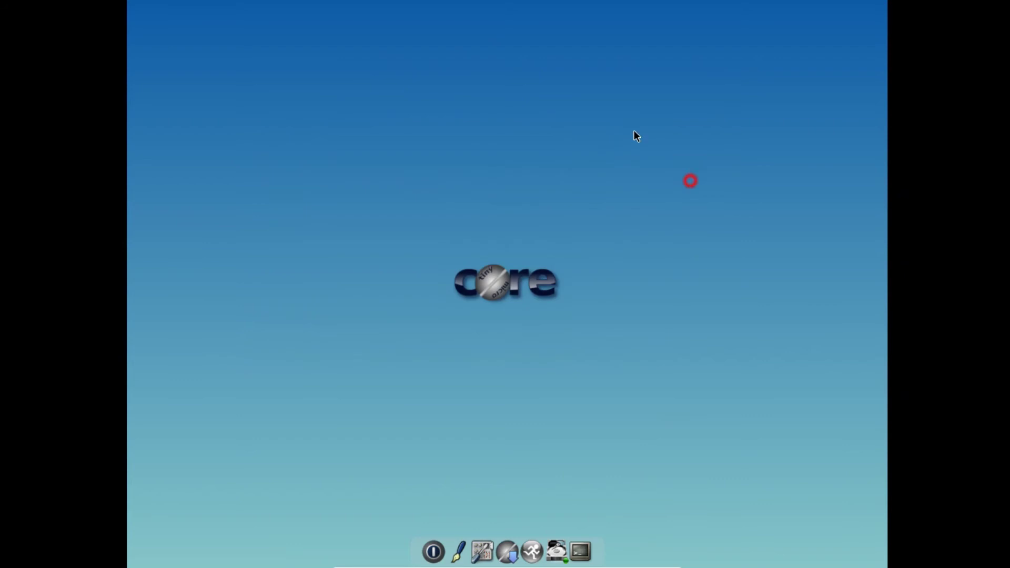
{"action": "right_click", "coordinate": [634, 131]}
{"action": "mouse_move", "coordinate": [680, 151]}
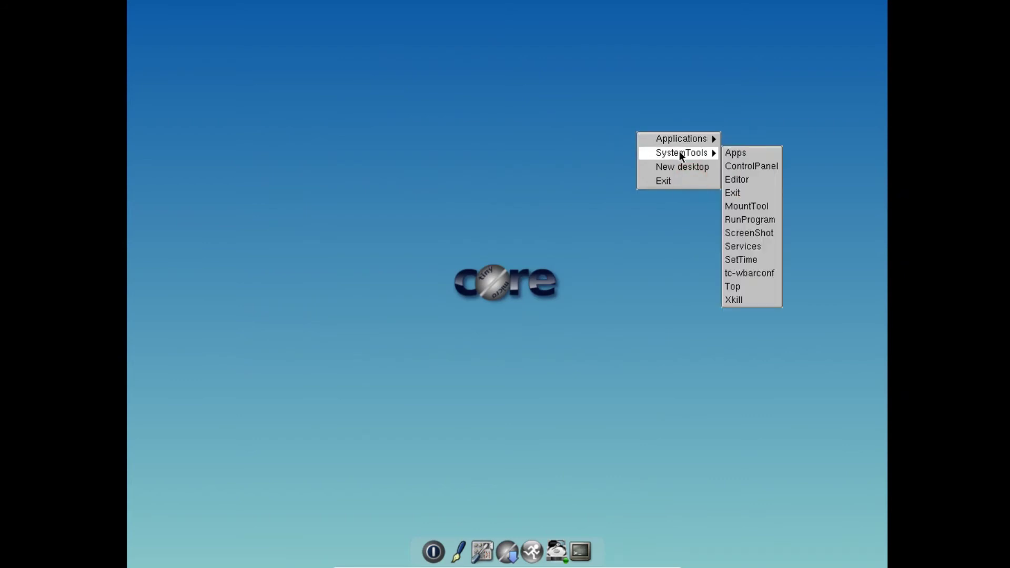
{"action": "left_click", "coordinate": [731, 152]}
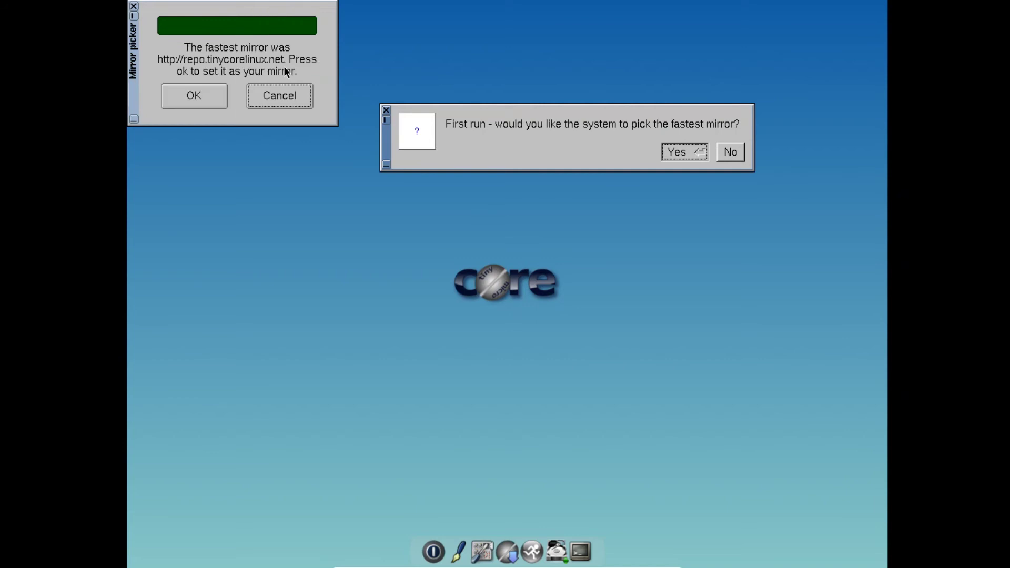
{"action": "left_click", "coordinate": [185, 105]}
{"action": "left_click_drag", "start_coordinate": [134, 109], "coordinate": [261, 194]}
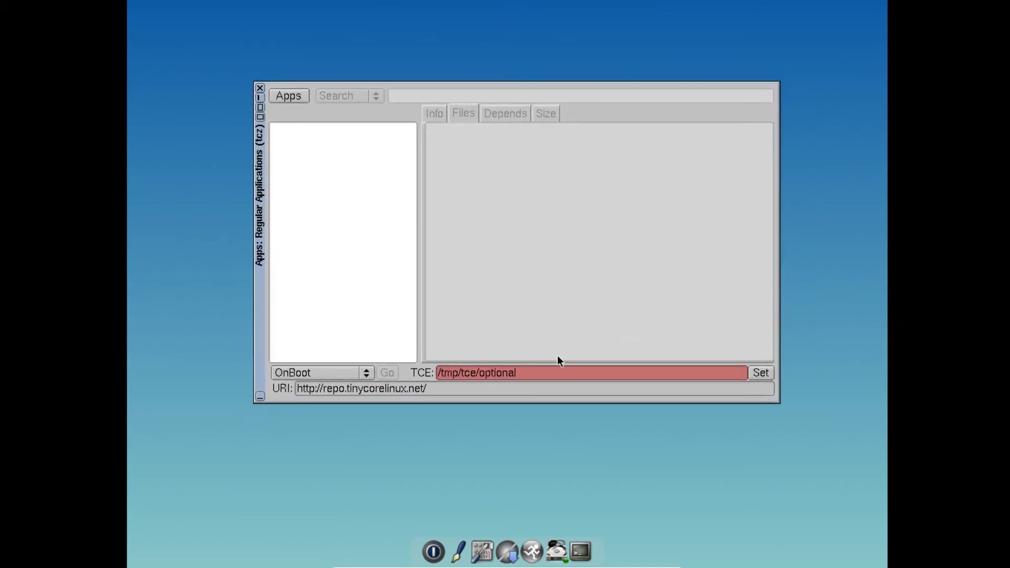
Set the Apps install mode to Download + Load and browse the Apps main menu
{"action": "left_click", "coordinate": [347, 372]}
{"action": "left_click", "coordinate": [349, 403]}
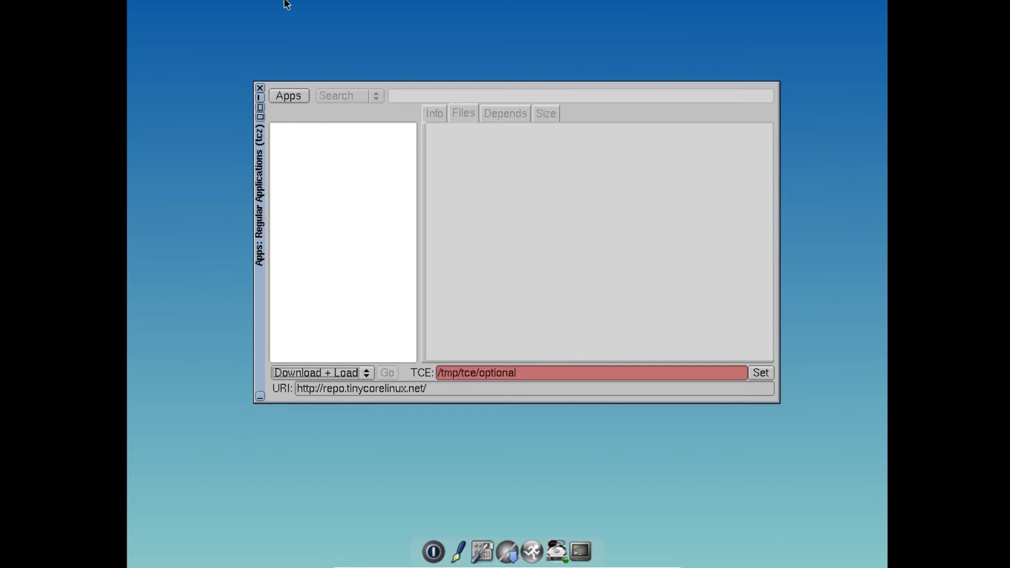
{"action": "left_click", "coordinate": [292, 97]}
{"action": "mouse_move", "coordinate": [306, 114]}
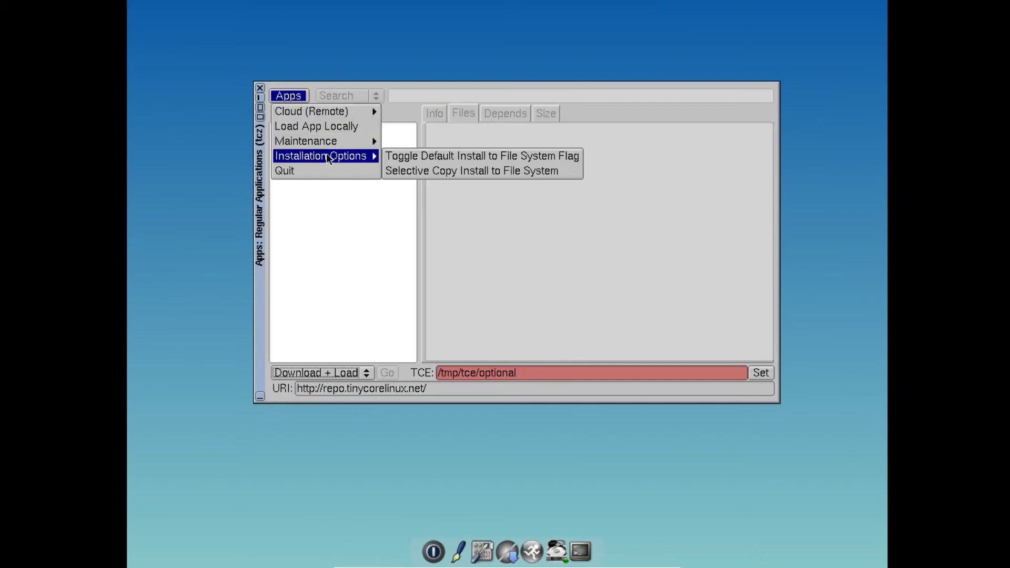
Dismiss the menu, close the Apps window and open the desktop menu
{"action": "left_click", "coordinate": [337, 207]}
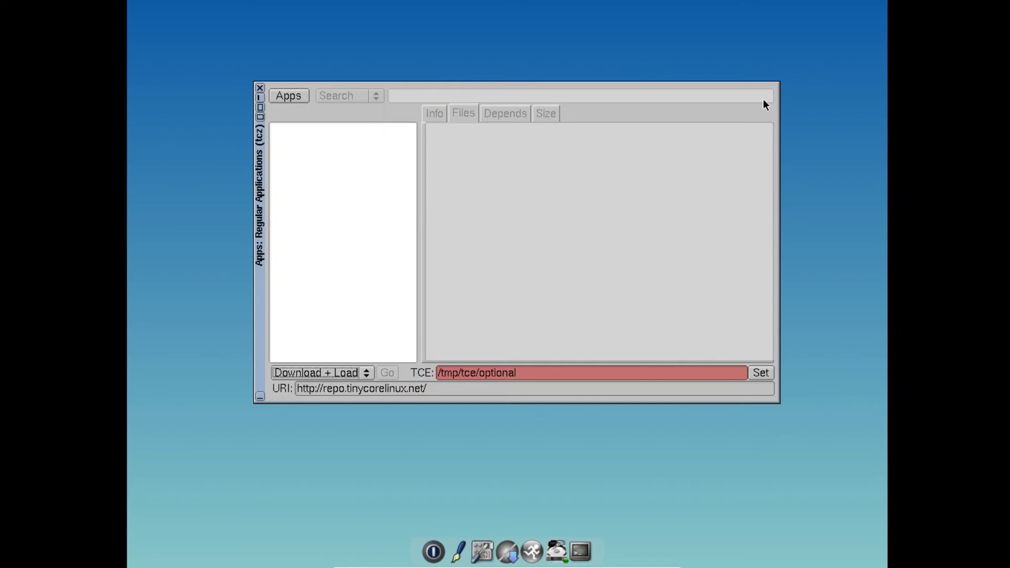
{"action": "left_click", "coordinate": [259, 90]}
{"action": "right_click", "coordinate": [268, 68]}
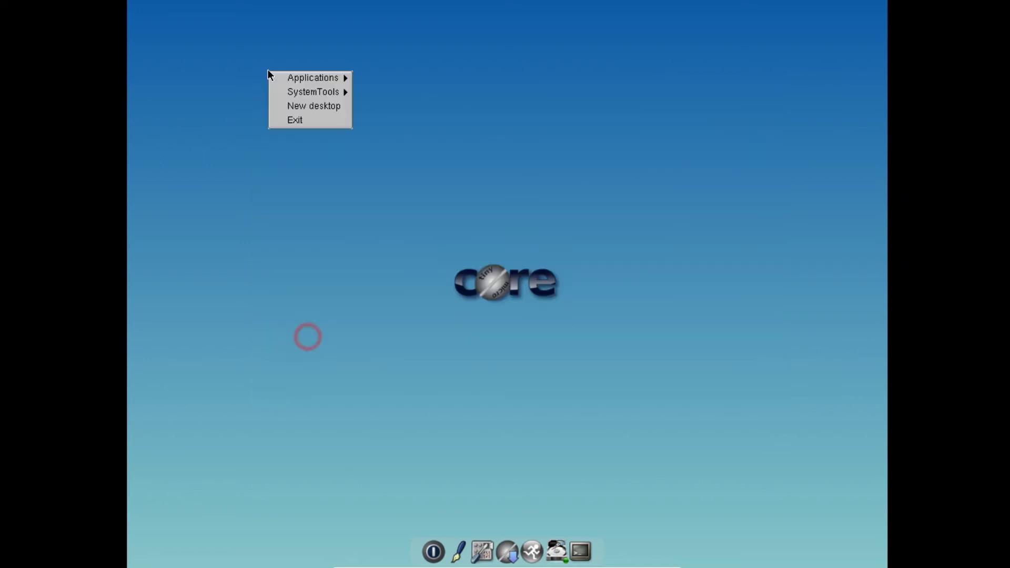
Open the Control Panel from SystemTools and move it to the centre-left
{"action": "mouse_move", "coordinate": [282, 78]}
{"action": "mouse_move", "coordinate": [326, 90]}
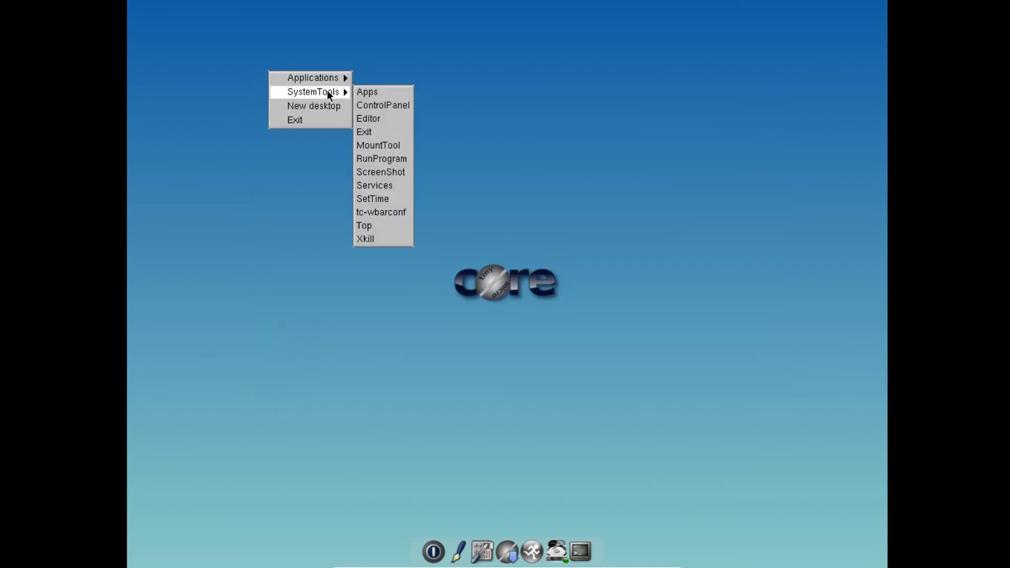
{"action": "left_click", "coordinate": [388, 104]}
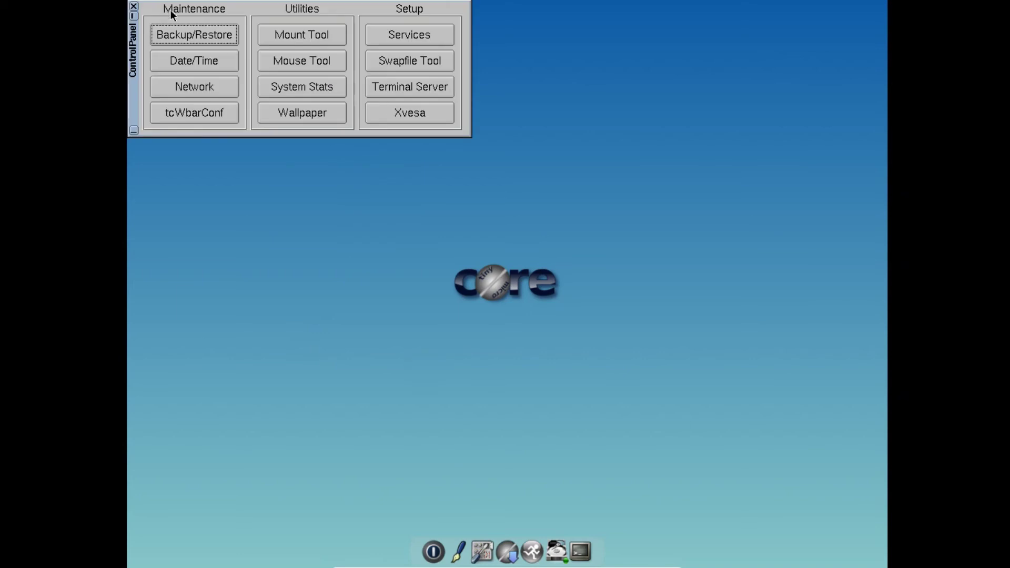
{"action": "left_click_drag", "start_coordinate": [135, 64], "coordinate": [288, 143]}
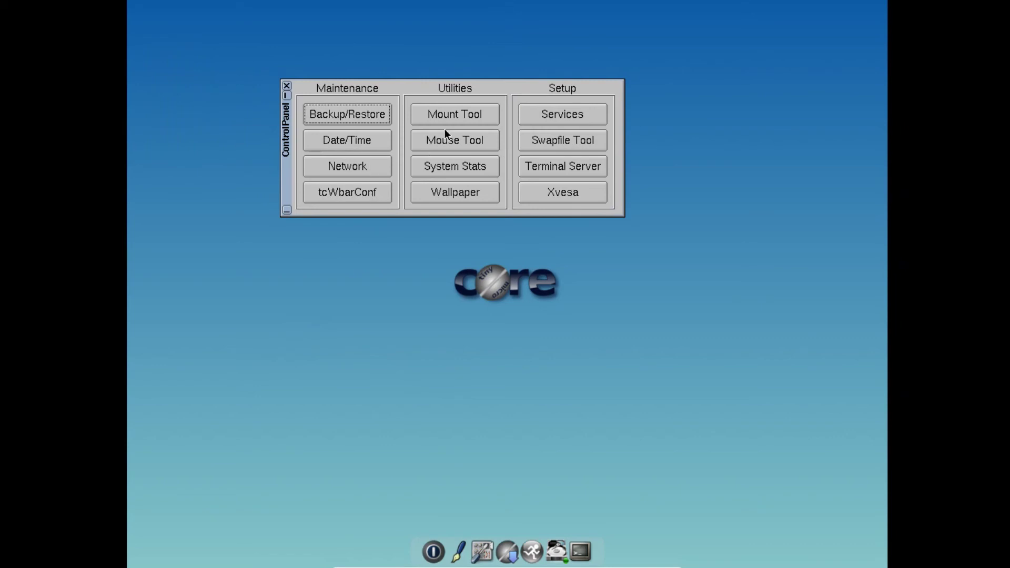
In Mouse Tool, lower the mouse speed from 3 to 2 and apply; then launch System Stats
{"action": "left_click", "coordinate": [483, 143]}
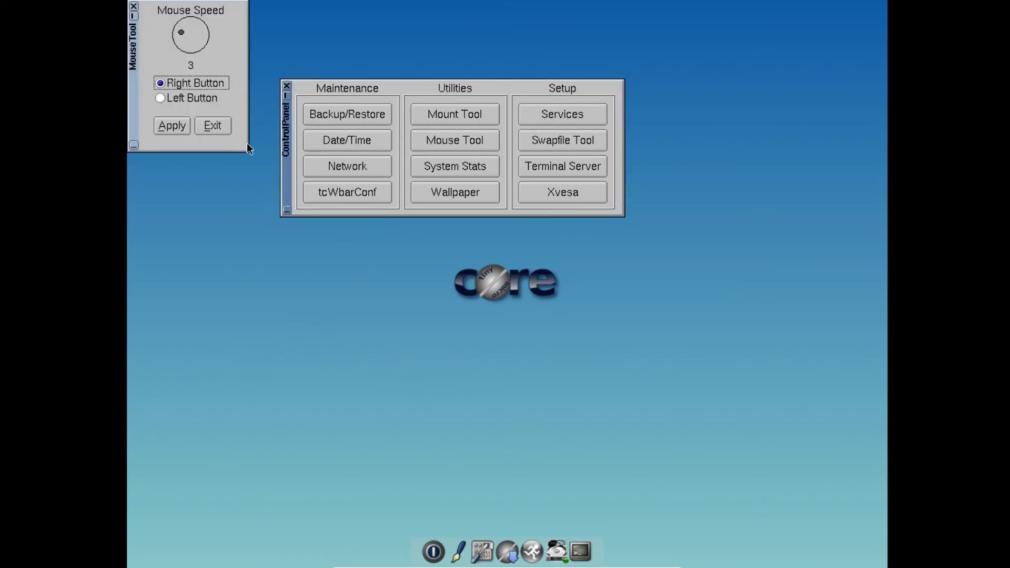
{"action": "left_click", "coordinate": [173, 96]}
{"action": "left_click", "coordinate": [177, 85]}
{"action": "left_click_drag", "start_coordinate": [182, 30], "coordinate": [190, 43]}
{"action": "left_click", "coordinate": [167, 124]}
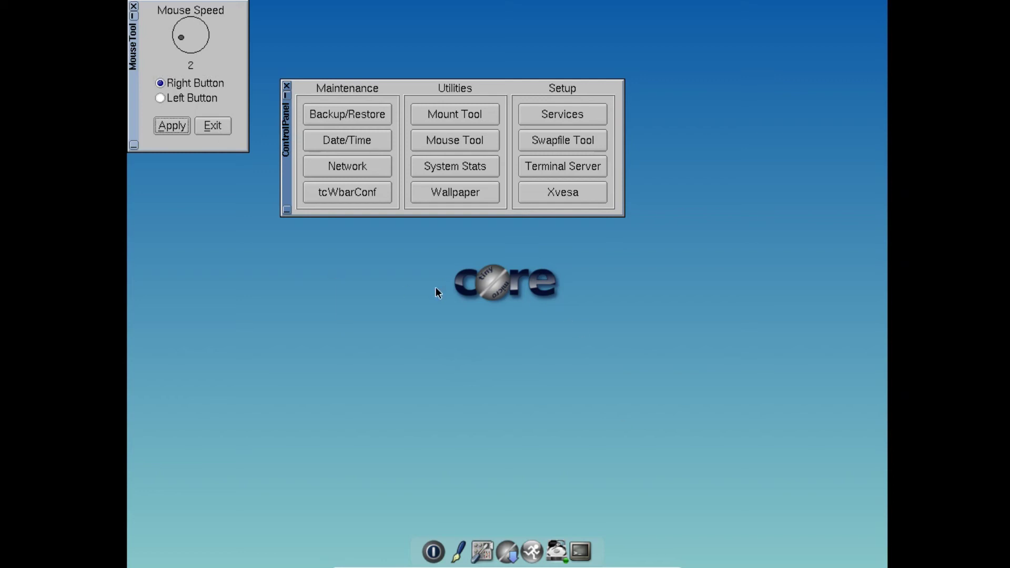
{"action": "left_click", "coordinate": [209, 125]}
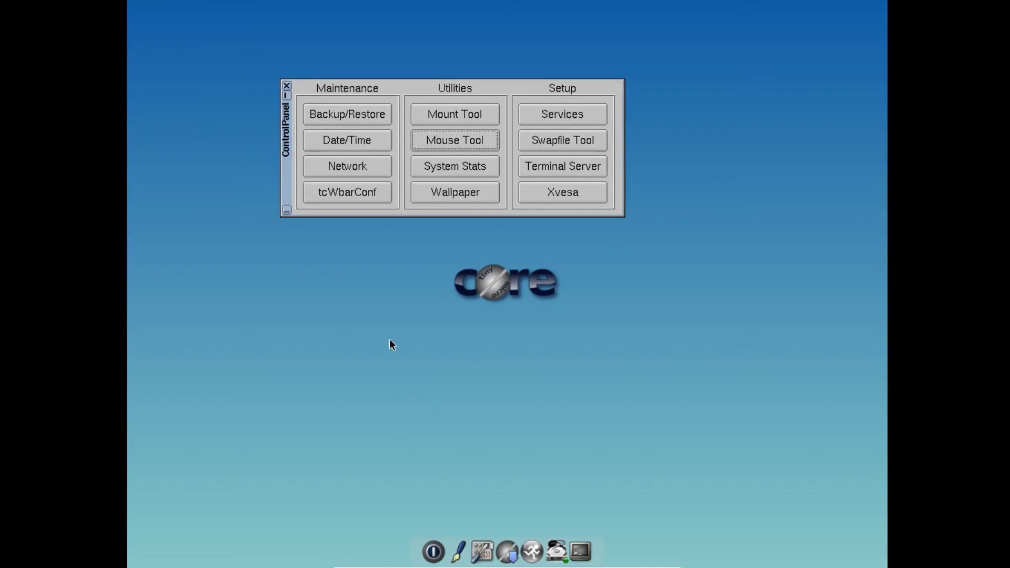
{"action": "left_click", "coordinate": [461, 168]}
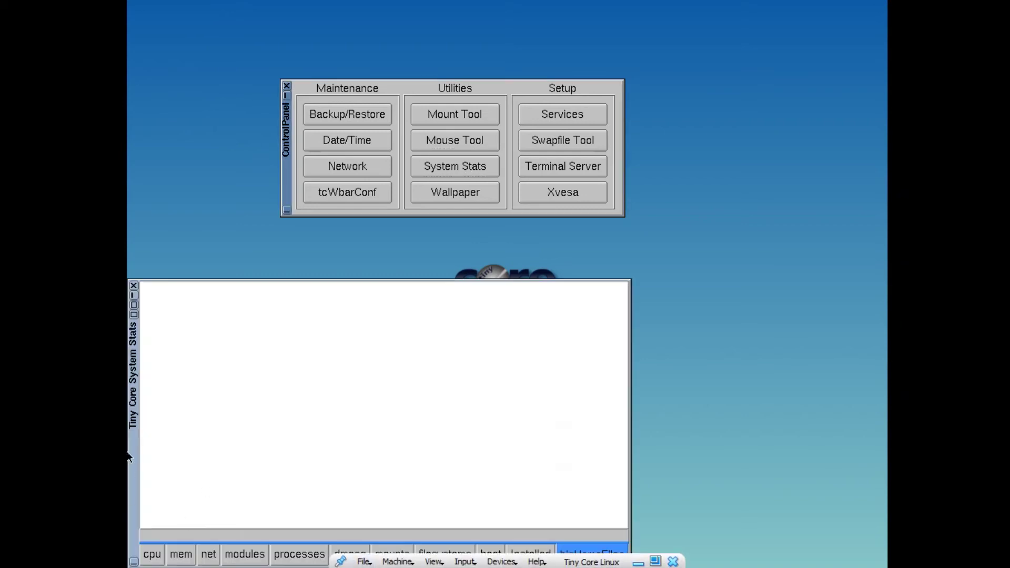
View the System Stats memory tab, checking MemTotal 445040 kB and MemFree
{"action": "left_click_drag", "start_coordinate": [137, 451], "coordinate": [215, 266]}
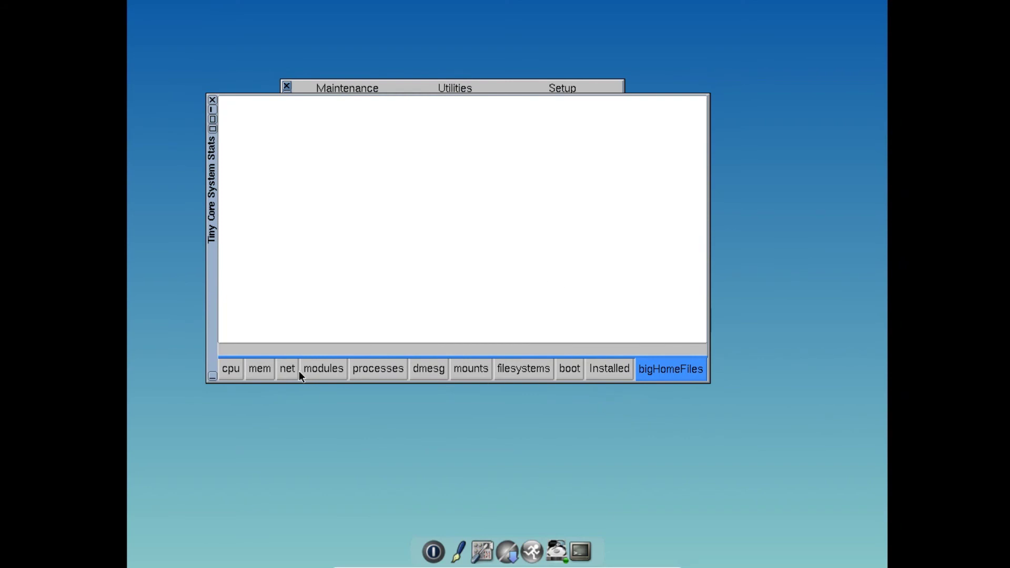
{"action": "left_click", "coordinate": [254, 371]}
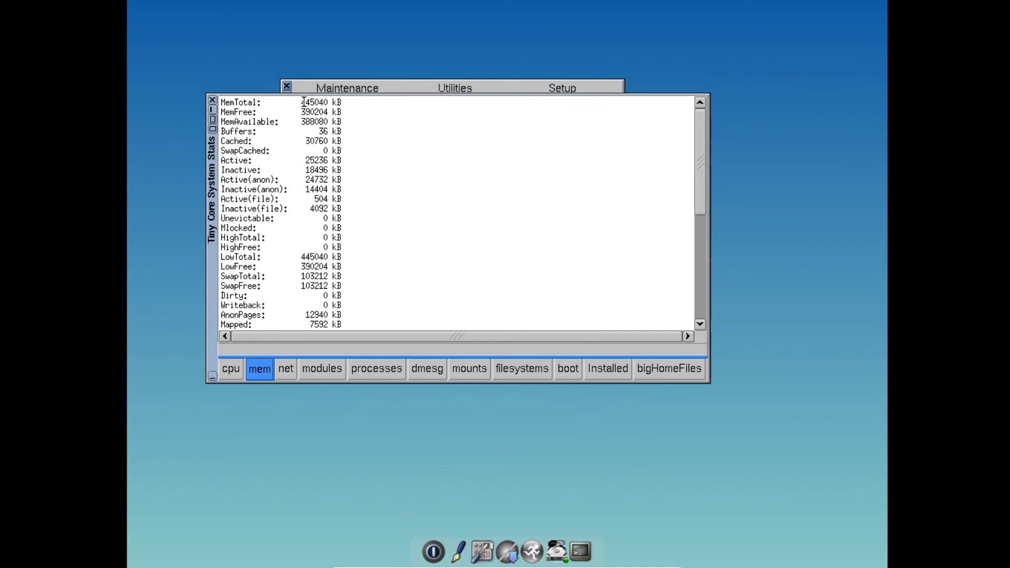
{"action": "left_click_drag", "start_coordinate": [300, 101], "coordinate": [316, 102]}
{"action": "left_click_drag", "start_coordinate": [300, 114], "coordinate": [315, 119]}
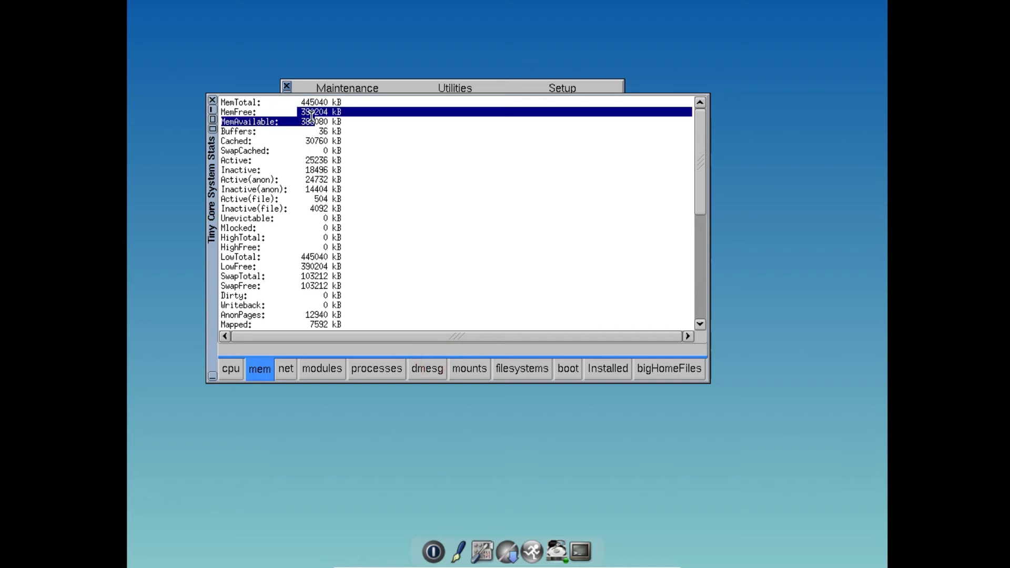
{"action": "left_click", "coordinate": [351, 110]}
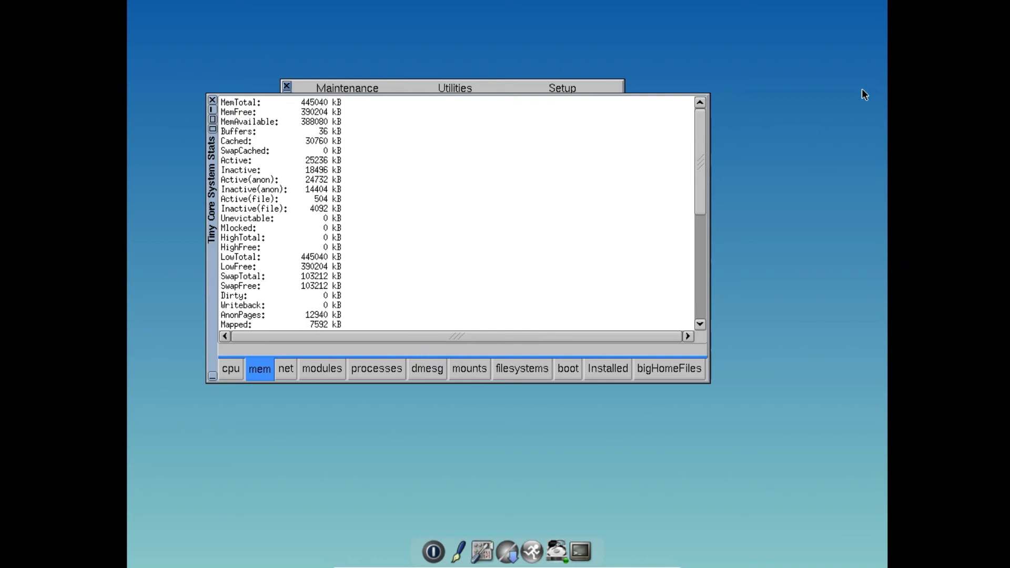
Launch SystemTools > Top to view running processes, then close top and System Stats
{"action": "right_click", "coordinate": [736, 108]}
{"action": "mouse_move", "coordinate": [766, 154]}
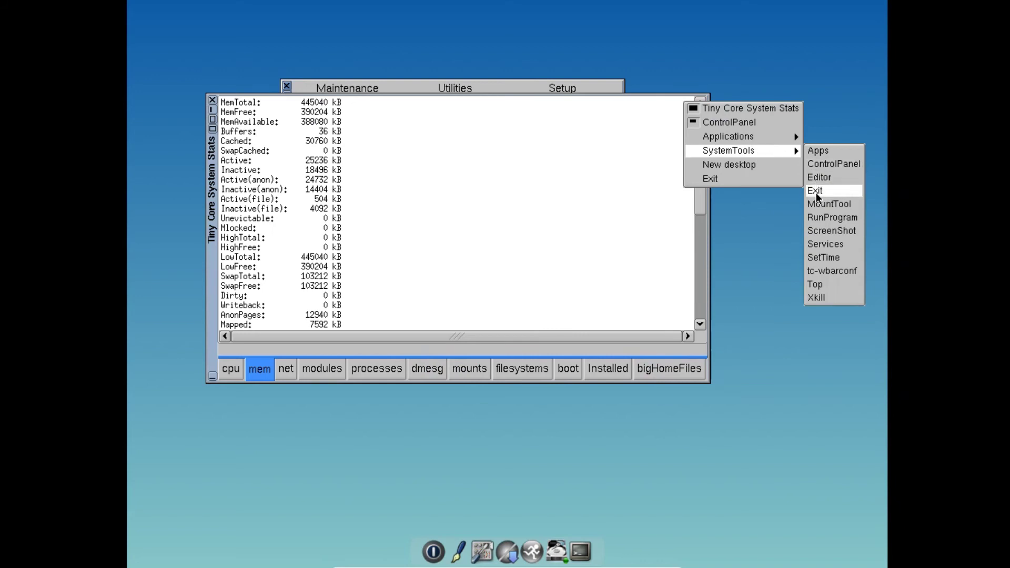
{"action": "left_click", "coordinate": [819, 284]}
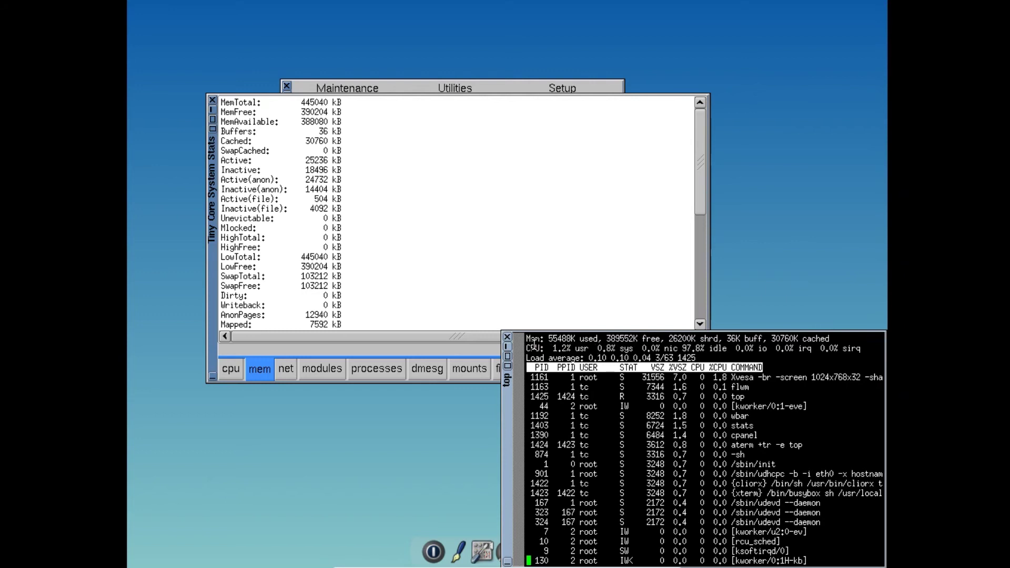
{"action": "left_click", "coordinate": [506, 337]}
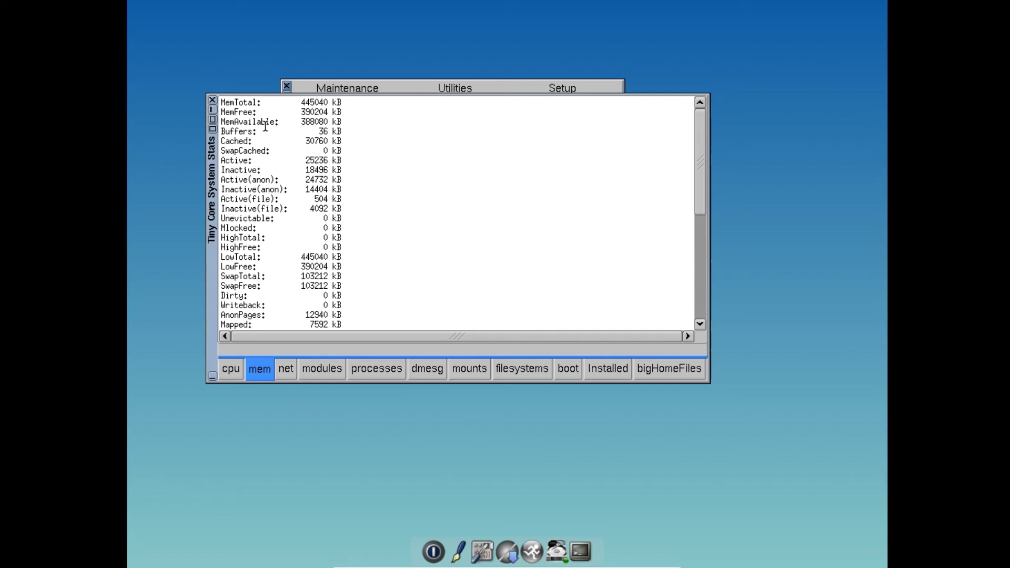
{"action": "left_click", "coordinate": [211, 102]}
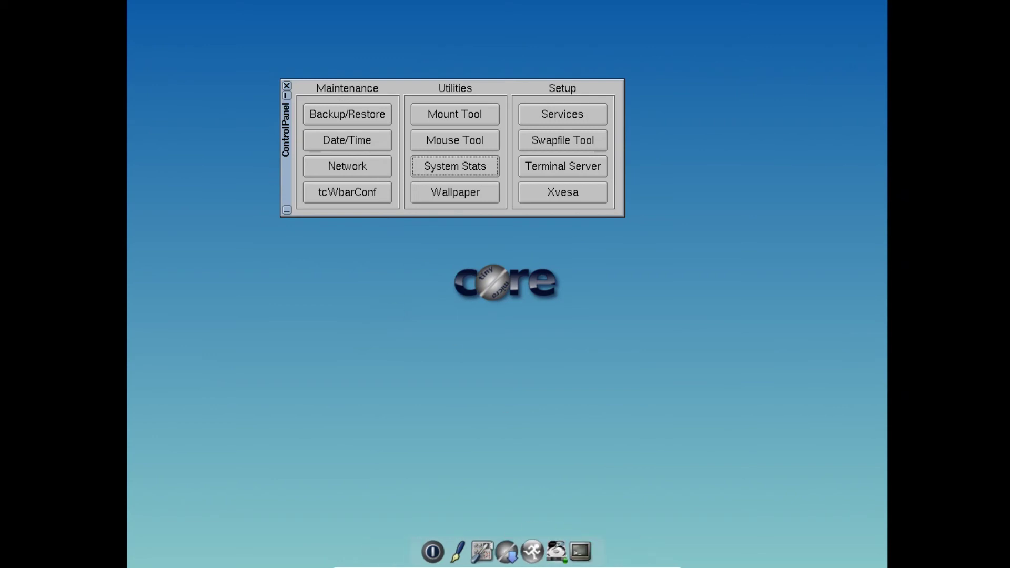
Reopen the Control Panel and check the system Services list
{"action": "left_click", "coordinate": [287, 86]}
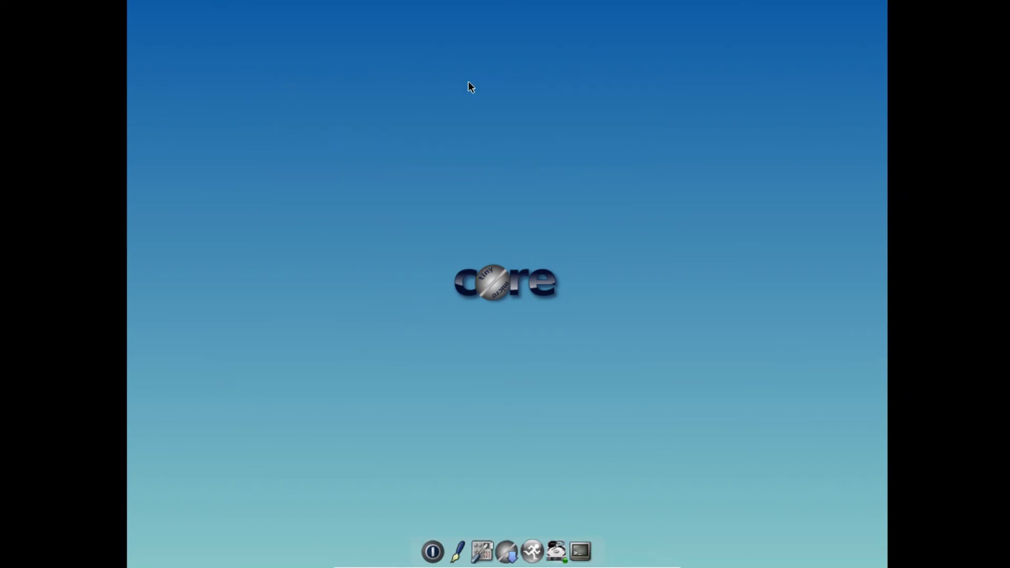
{"action": "right_click", "coordinate": [444, 118]}
{"action": "mouse_move", "coordinate": [495, 138]}
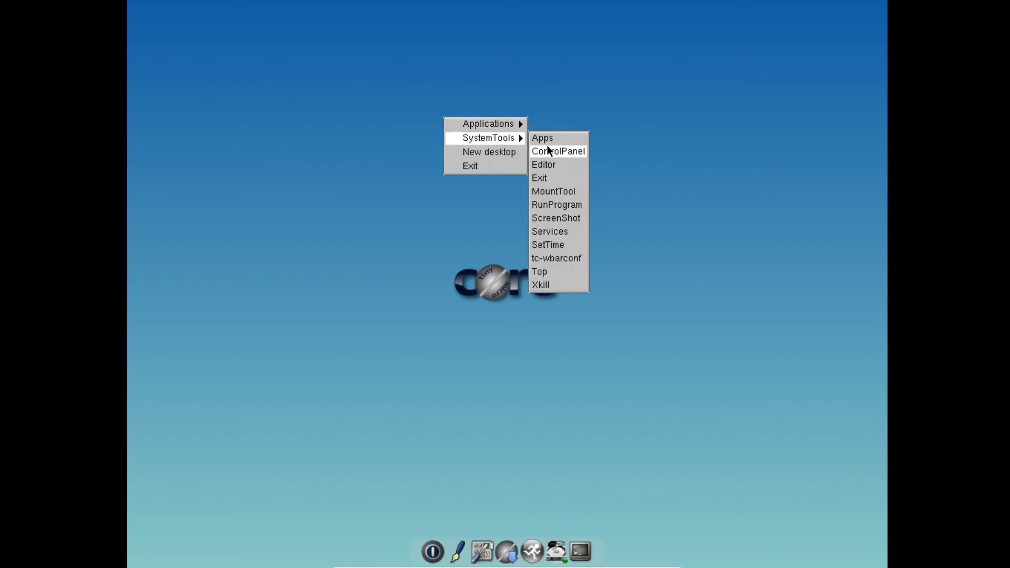
{"action": "left_click", "coordinate": [546, 151]}
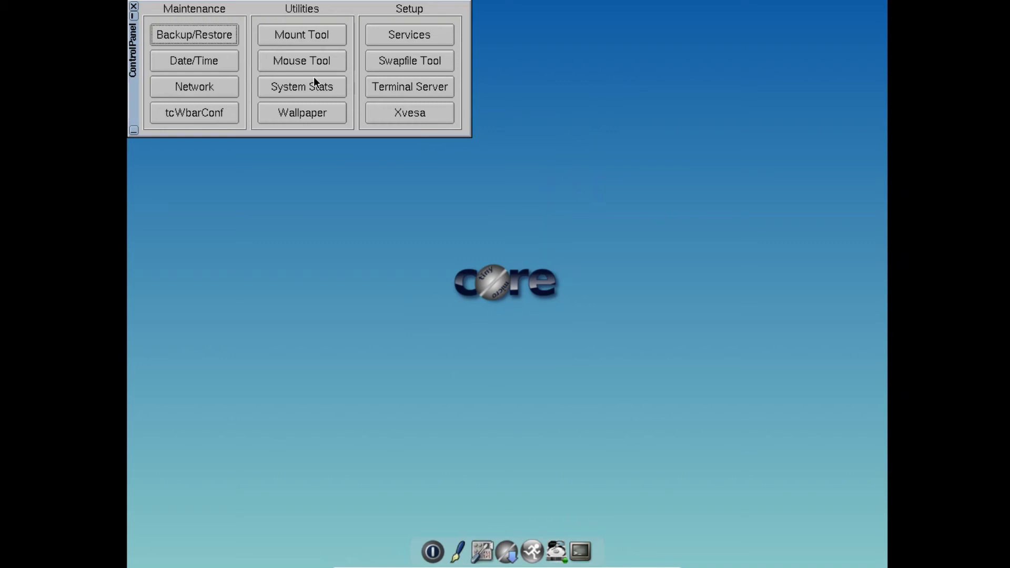
{"action": "left_click", "coordinate": [411, 31]}
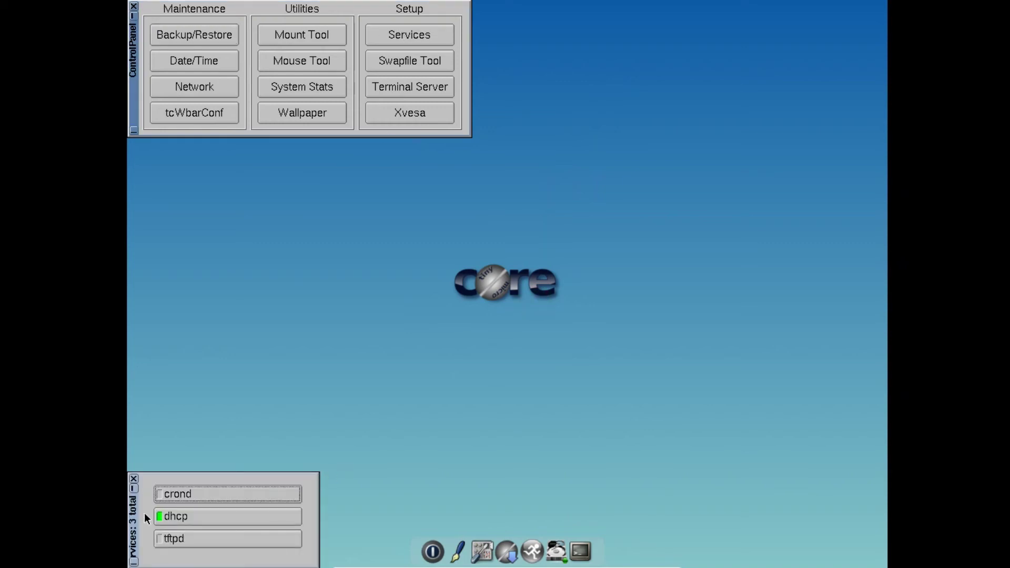
{"action": "left_click", "coordinate": [133, 480]}
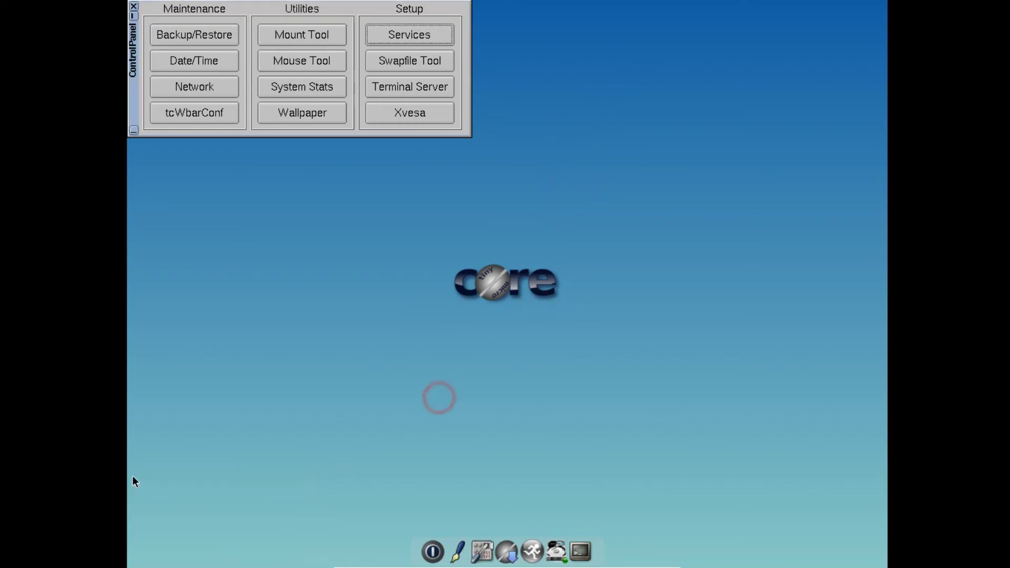
In Wallpaper, set gradient Color #2 to purple and preview, then close it
{"action": "left_click", "coordinate": [308, 122]}
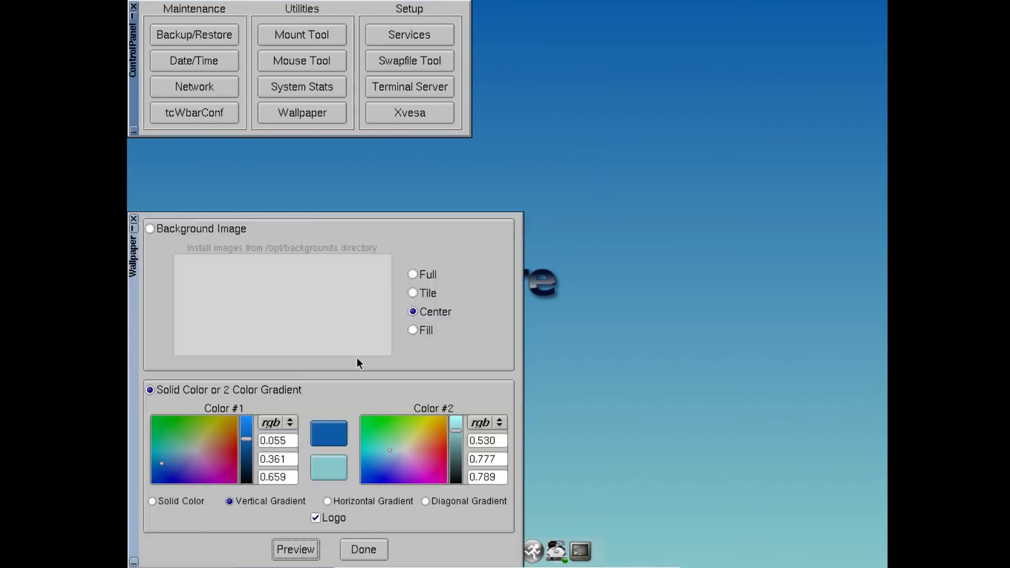
{"action": "left_click_drag", "start_coordinate": [387, 452], "coordinate": [402, 468]}
{"action": "left_click", "coordinate": [289, 549]}
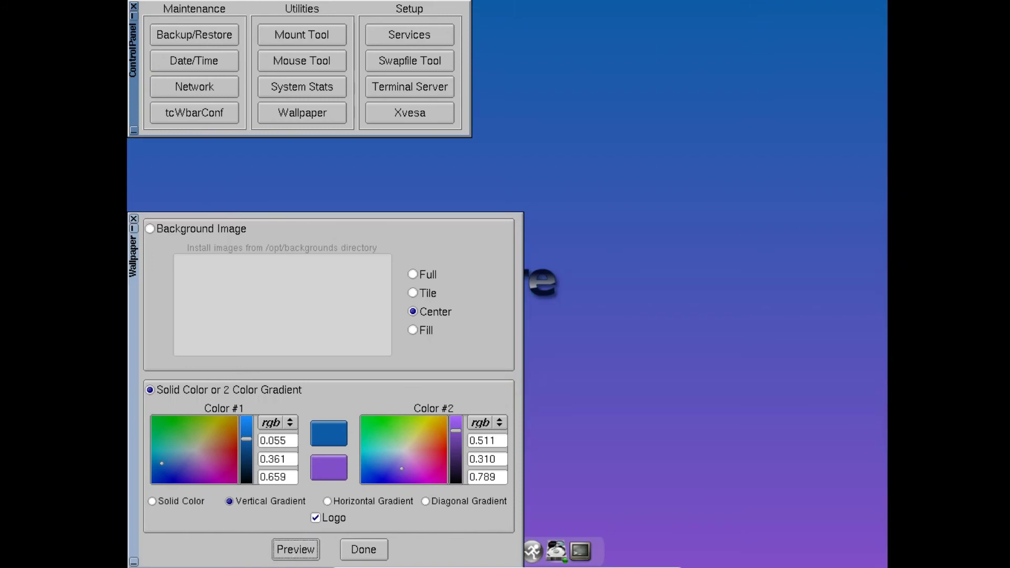
{"action": "left_click_drag", "start_coordinate": [130, 342], "coordinate": [301, 250]}
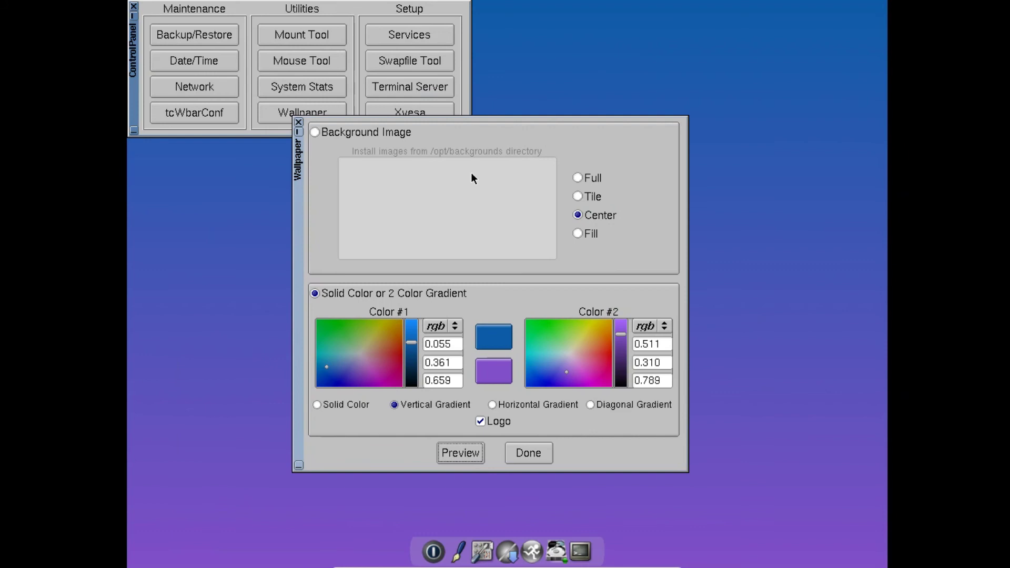
{"action": "left_click", "coordinate": [299, 122]}
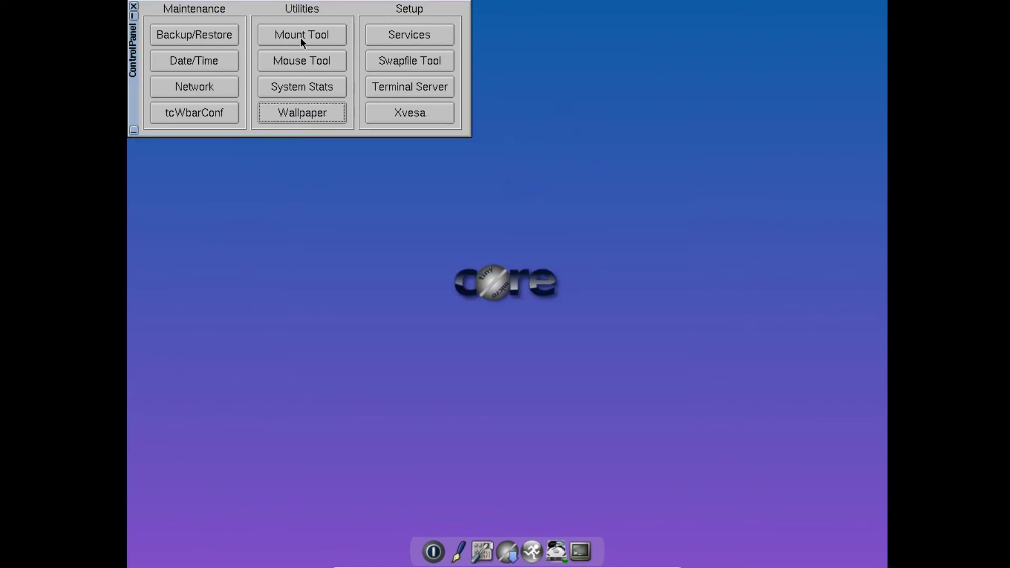
{"action": "left_click_drag", "start_coordinate": [127, 78], "coordinate": [308, 209]}
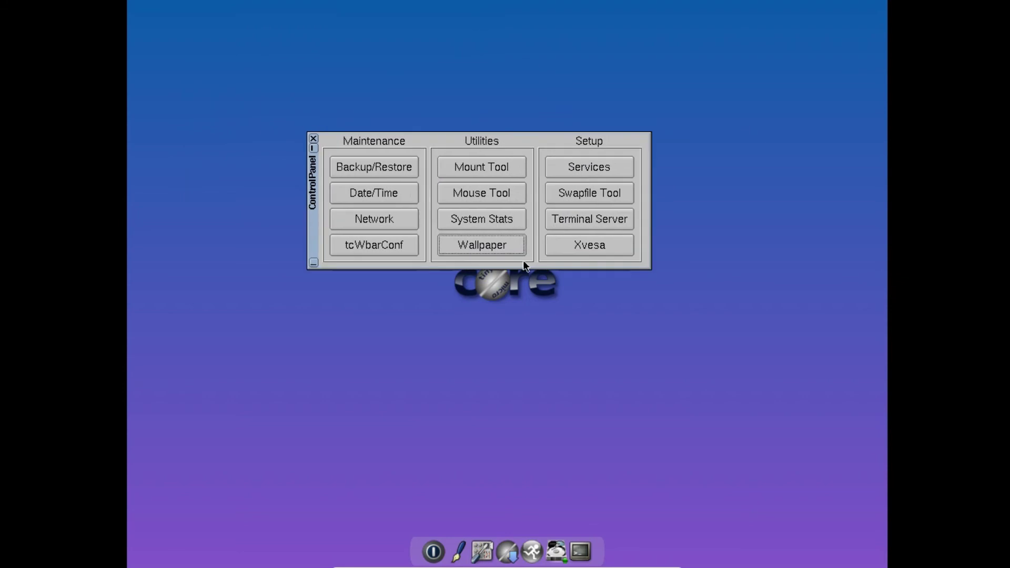
Close the Control Panel, then open and close an untitled Editor window
{"action": "left_click", "coordinate": [313, 139]}
{"action": "right_click", "coordinate": [405, 104]}
{"action": "mouse_move", "coordinate": [451, 125]}
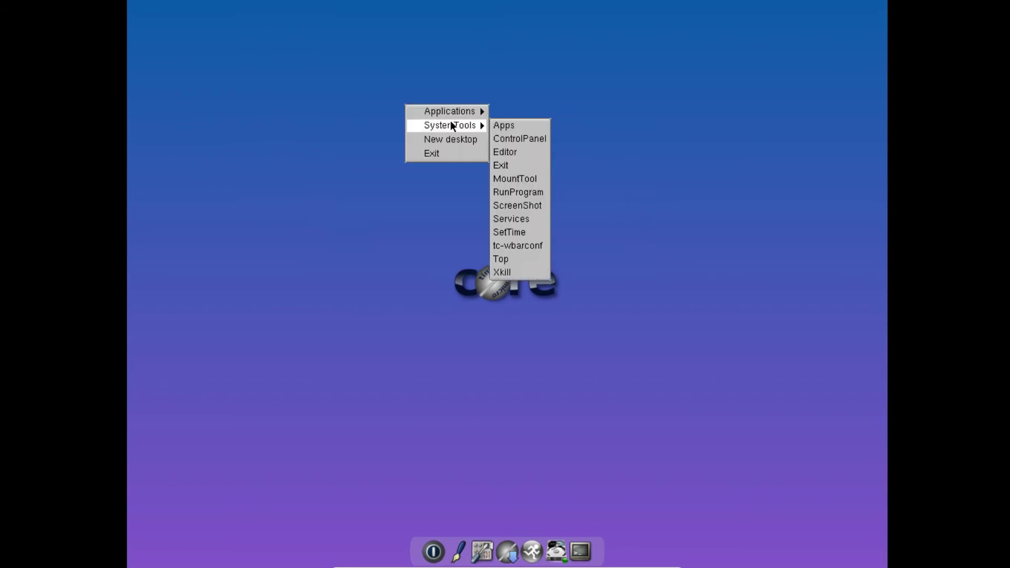
{"action": "left_click", "coordinate": [523, 153]}
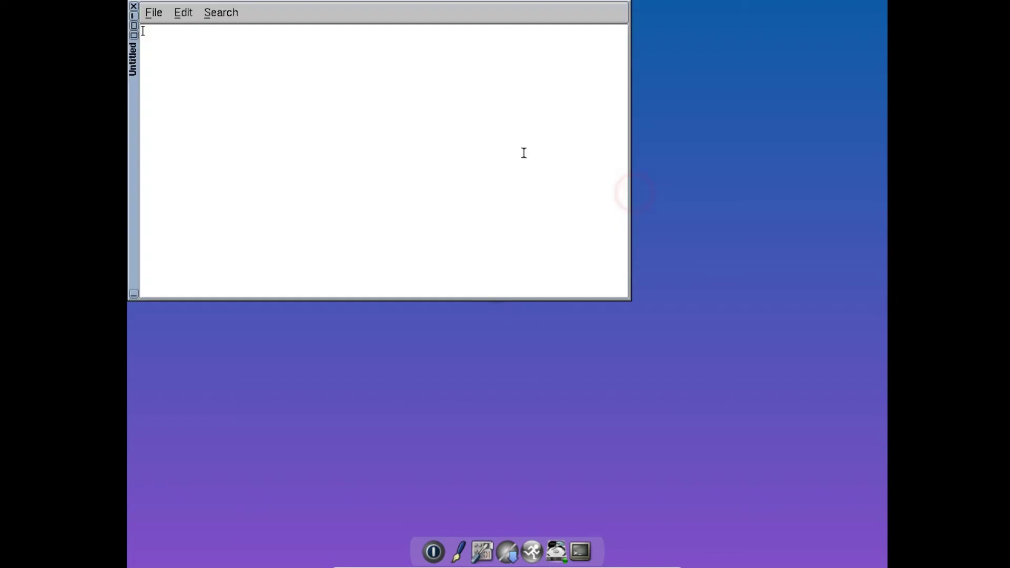
{"action": "key", "text": "ctrl+q"}
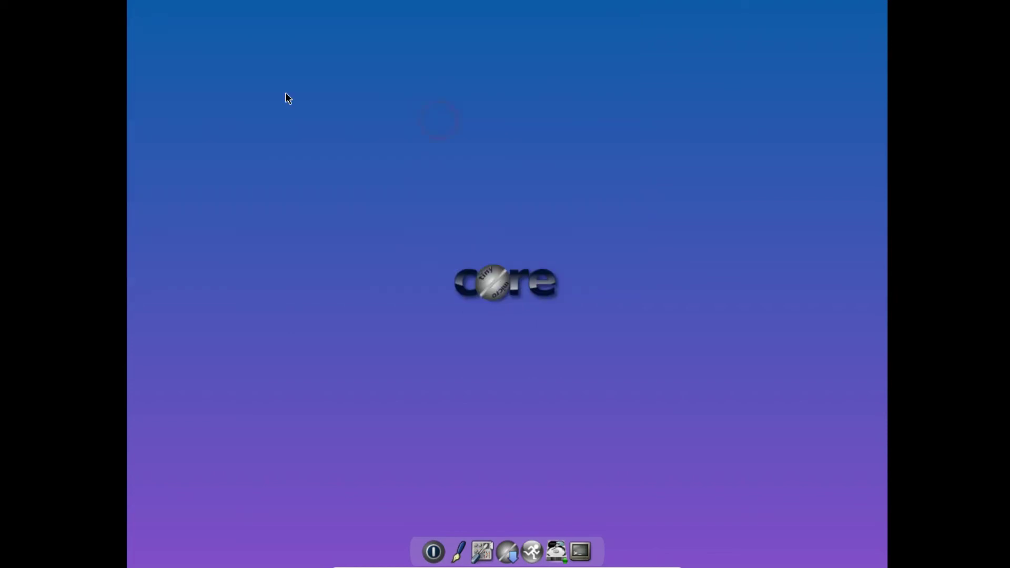
Take a desktop screenshot with SystemTools > ScreenShot, saved to /home/tc
{"action": "right_click", "coordinate": [345, 113]}
{"action": "mouse_move", "coordinate": [412, 135]}
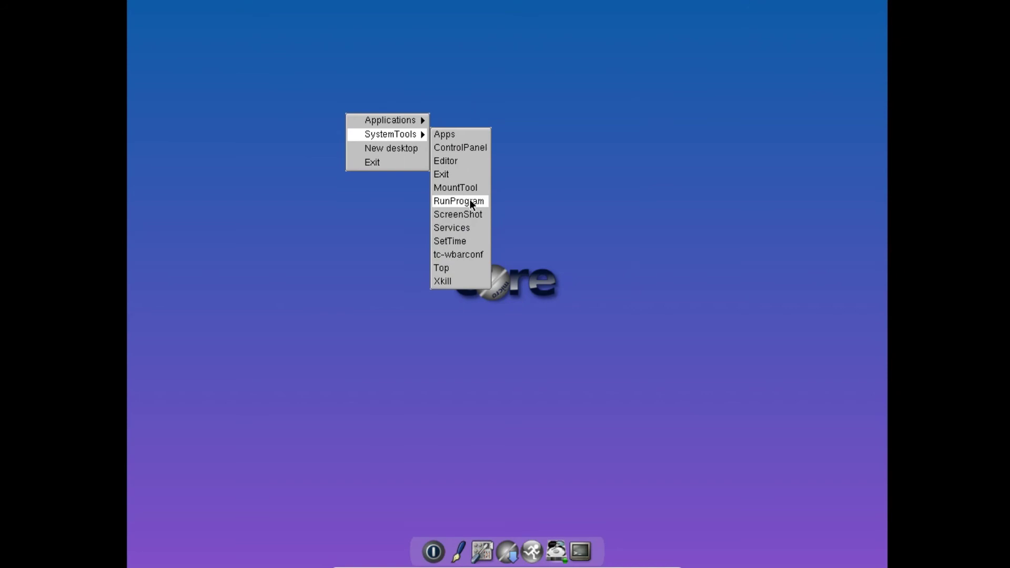
{"action": "left_click", "coordinate": [471, 215]}
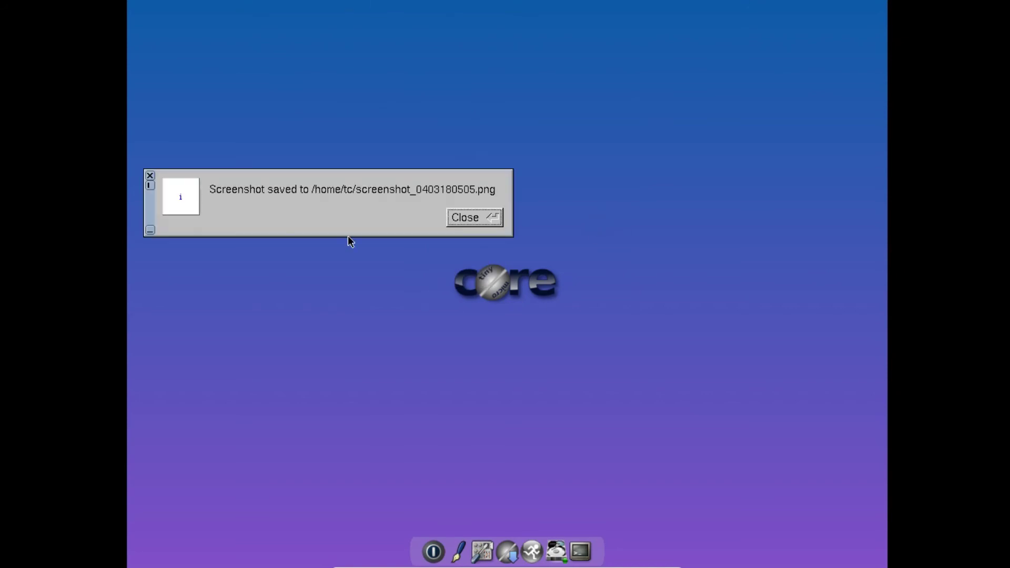
{"action": "left_click", "coordinate": [488, 219]}
Start Xkill, then cancel it without closing any window
{"action": "right_click", "coordinate": [331, 89]}
{"action": "mouse_move", "coordinate": [392, 109]}
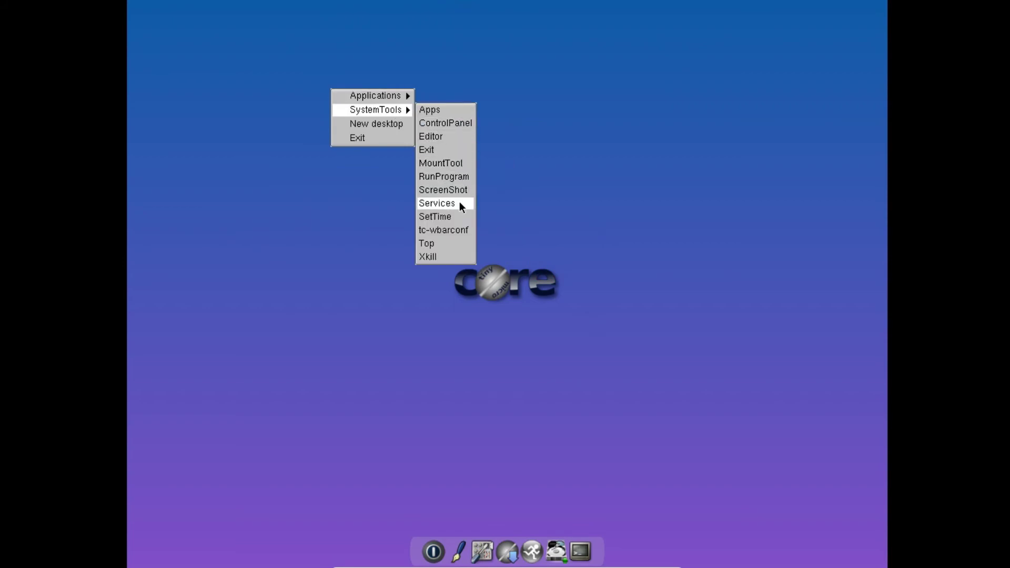
{"action": "left_click", "coordinate": [452, 256]}
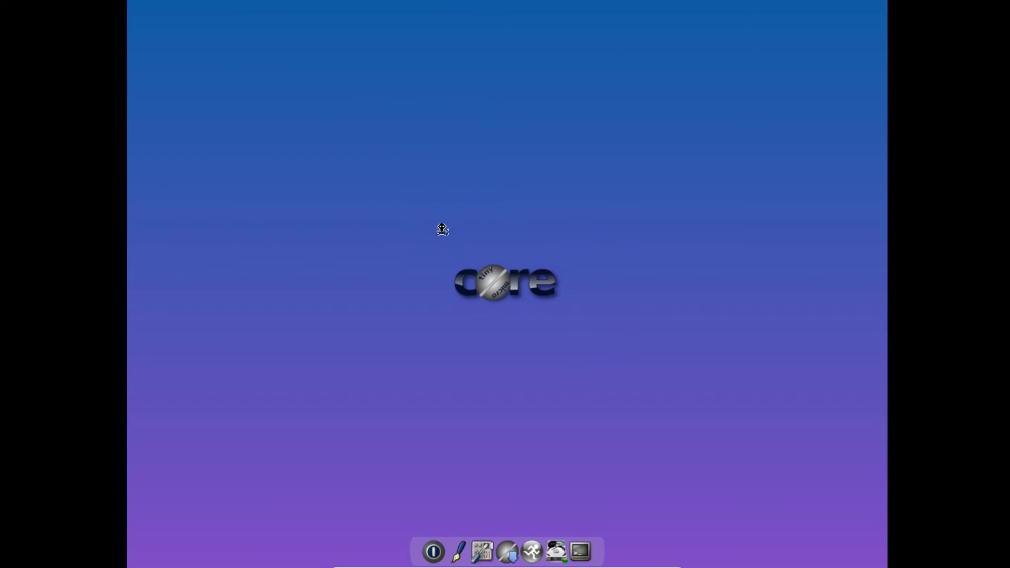
{"action": "left_click", "coordinate": [492, 439]}
Open a terminal window, then force-close it with Xkill
{"action": "right_click", "coordinate": [363, 149]}
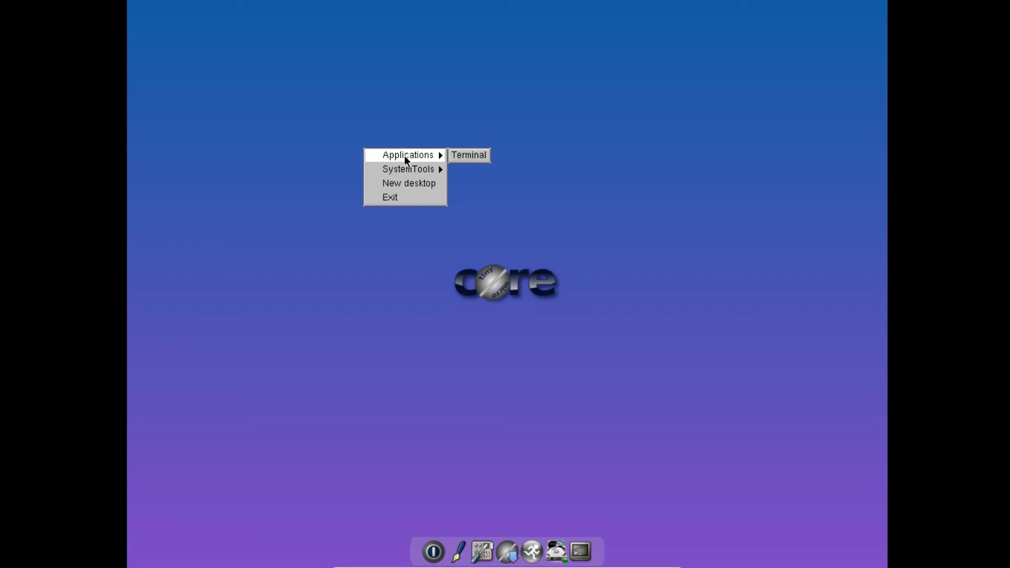
{"action": "mouse_move", "coordinate": [432, 174]}
{"action": "left_click", "coordinate": [456, 156]}
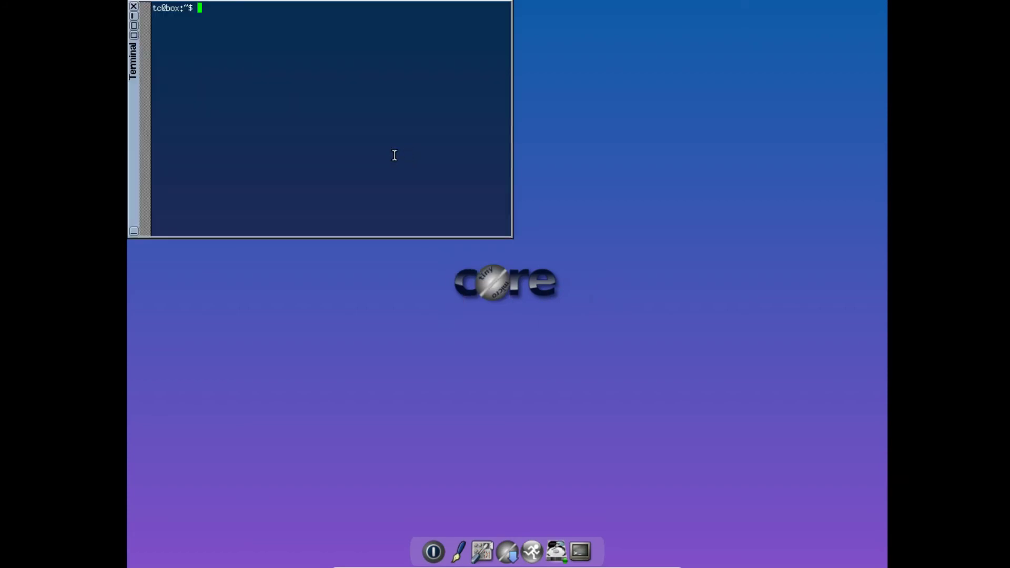
{"action": "right_click", "coordinate": [621, 153]}
{"action": "mouse_move", "coordinate": [636, 183]}
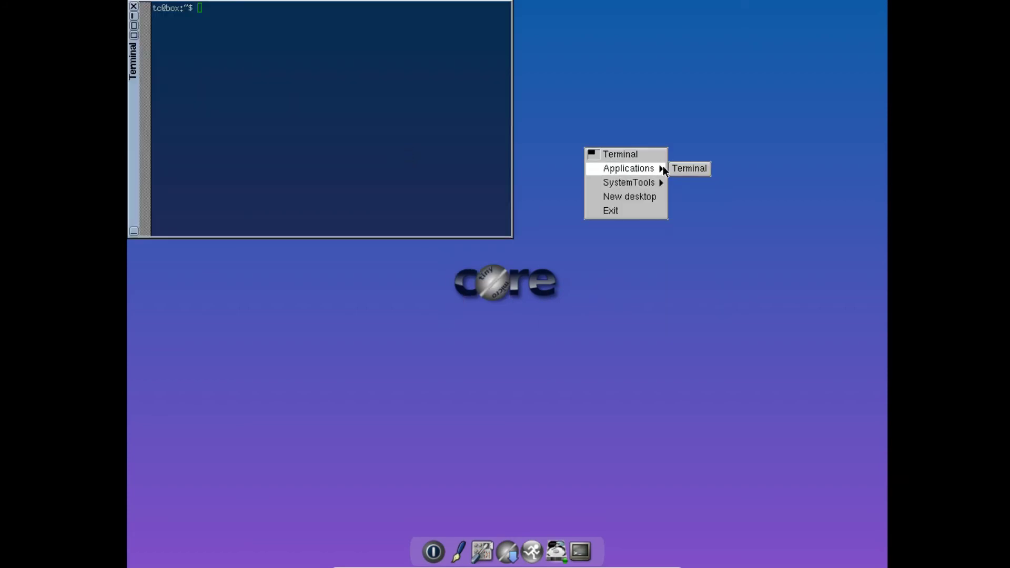
{"action": "left_click", "coordinate": [697, 333]}
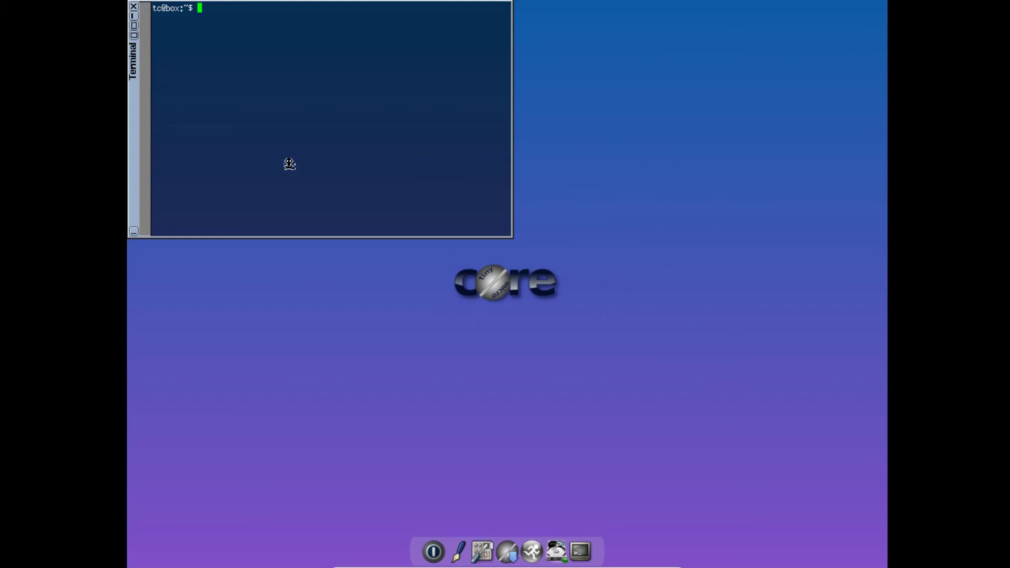
{"action": "left_click", "coordinate": [283, 164]}
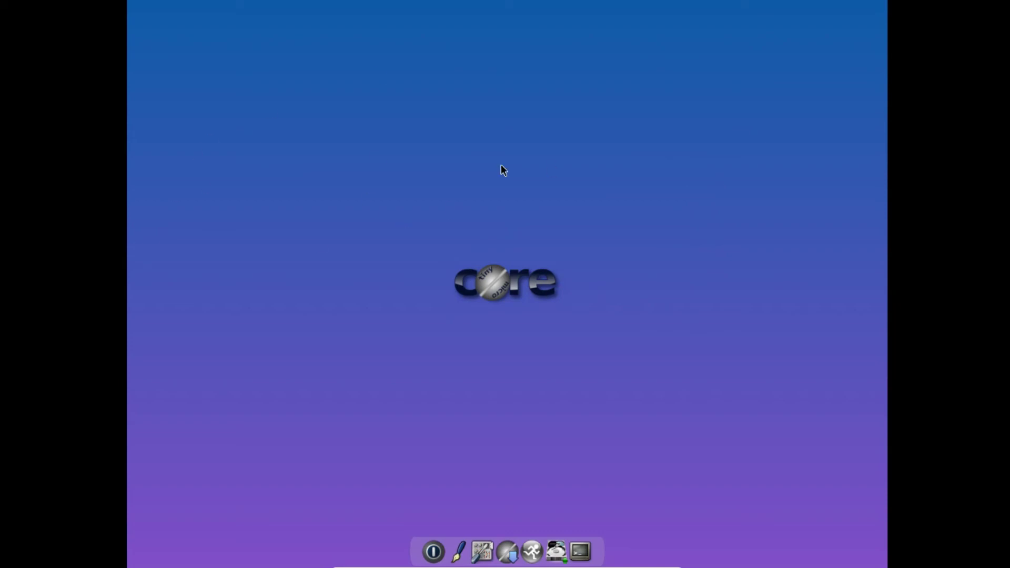
Create a second virtual desktop, switch to Desktop 2 and open a terminal there
{"action": "right_click", "coordinate": [542, 149]}
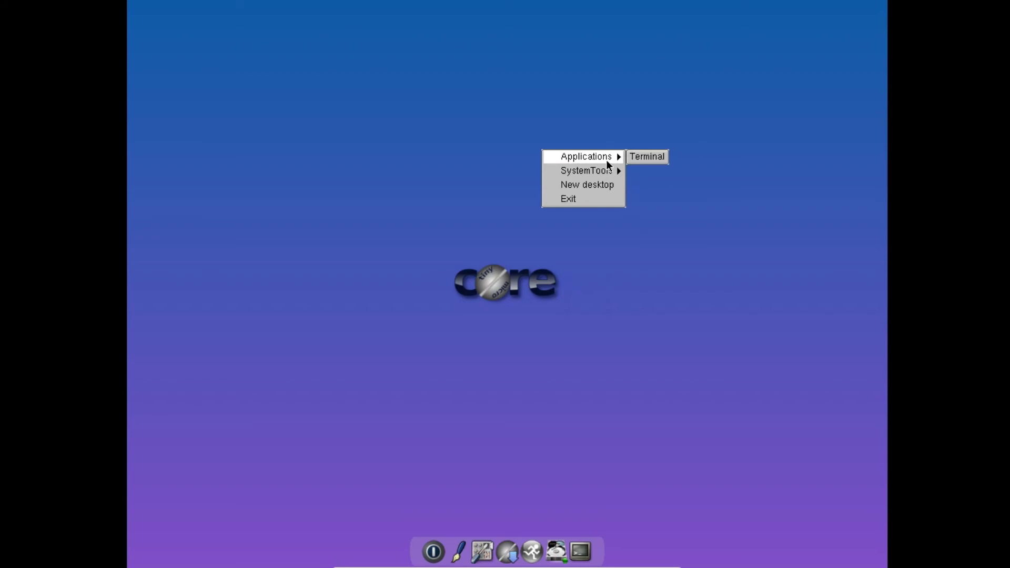
{"action": "mouse_move", "coordinate": [587, 170]}
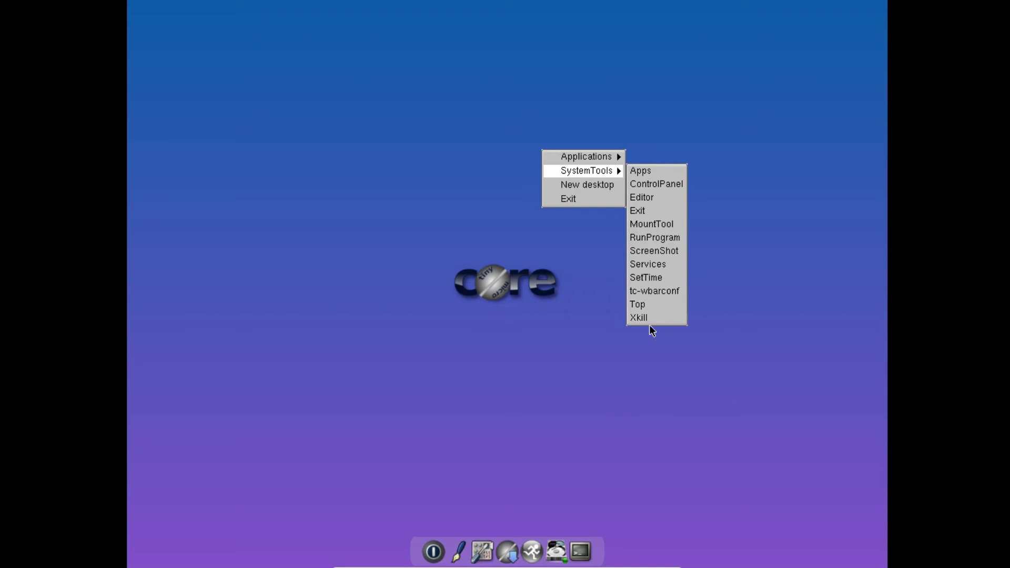
{"action": "left_click", "coordinate": [592, 185]}
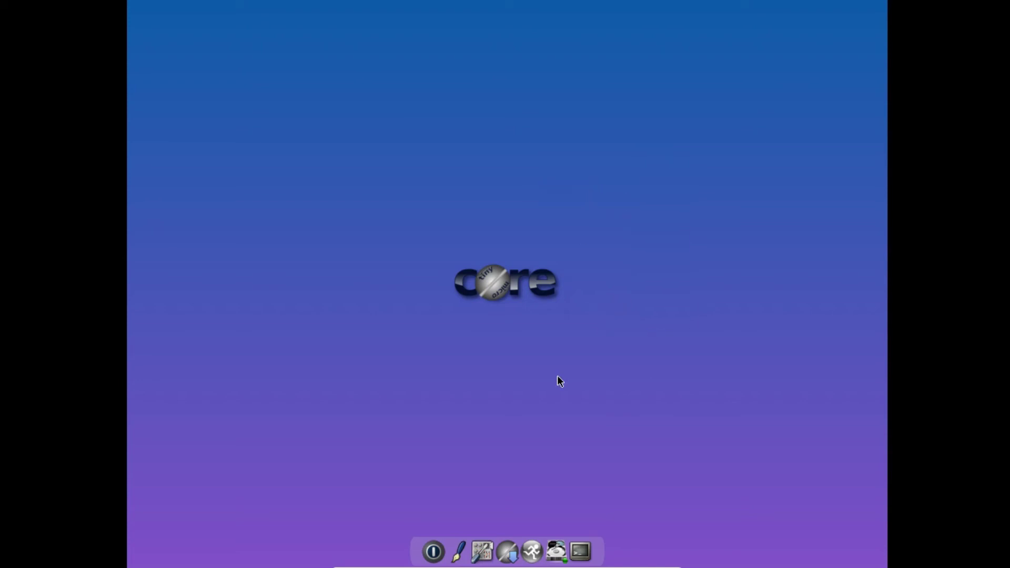
{"action": "right_click", "coordinate": [539, 147]}
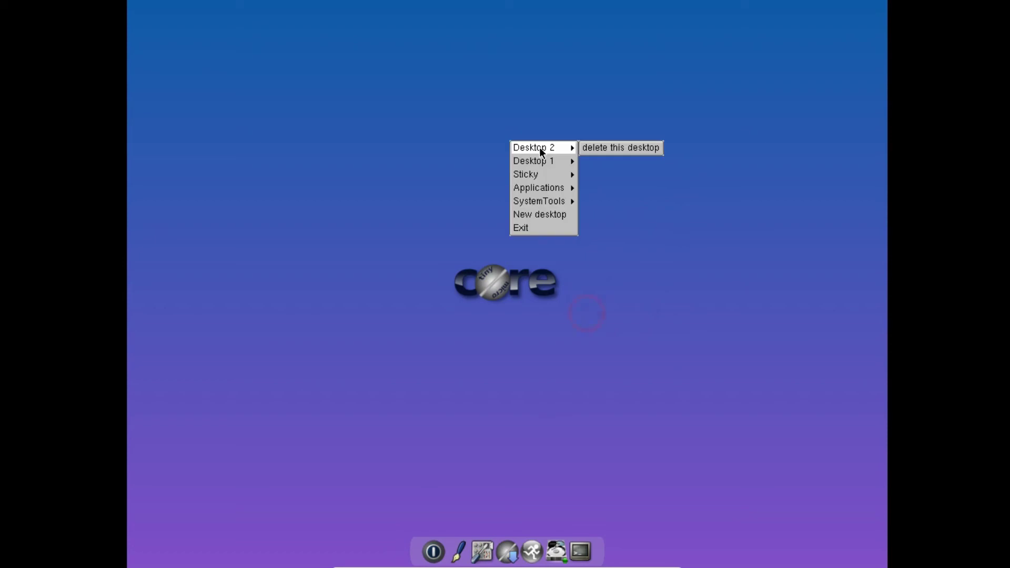
{"action": "mouse_move", "coordinate": [553, 161]}
{"action": "left_click", "coordinate": [547, 153]}
{"action": "right_click", "coordinate": [547, 152]}
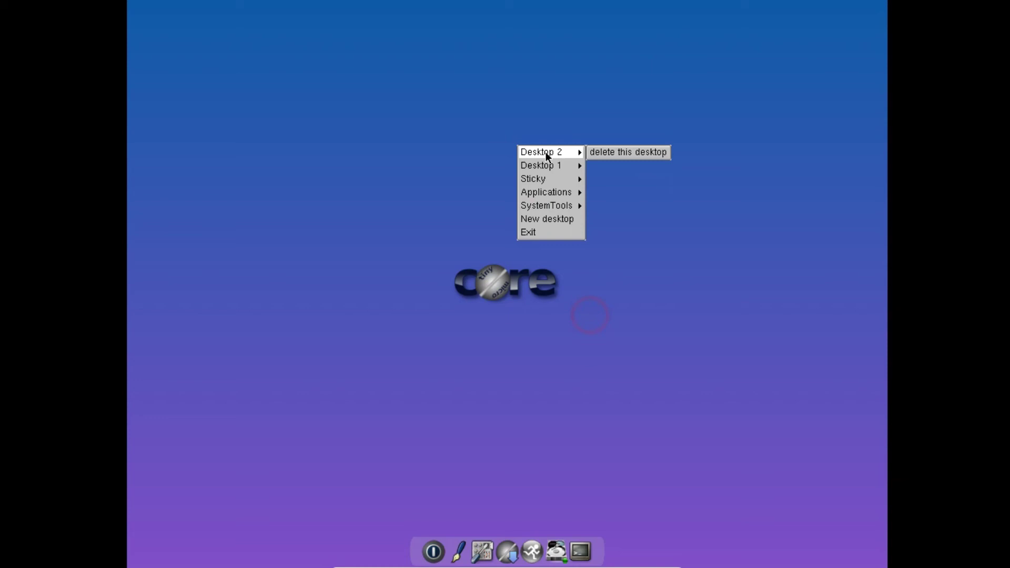
{"action": "mouse_move", "coordinate": [549, 174]}
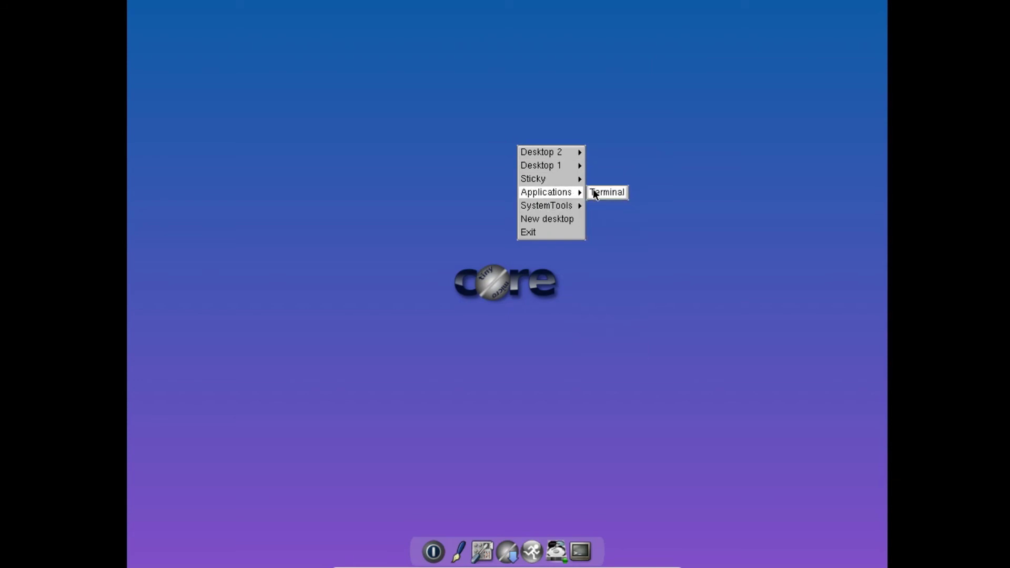
{"action": "left_click", "coordinate": [593, 191]}
Switch to Desktop 1 and back to Desktop 2, then close its terminal
{"action": "right_click", "coordinate": [520, 161]}
{"action": "left_click", "coordinate": [518, 178]}
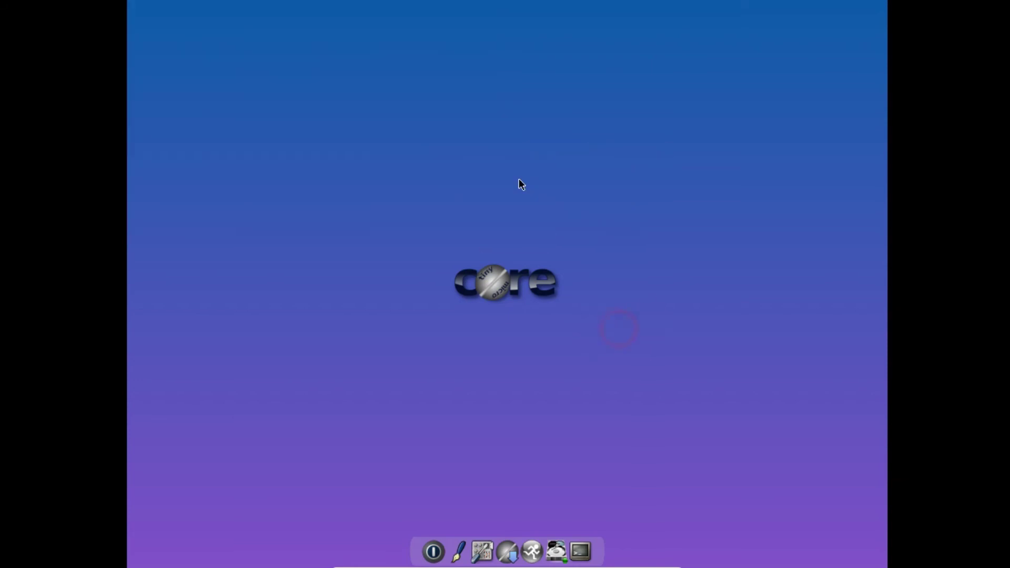
{"action": "right_click", "coordinate": [443, 174]}
{"action": "left_click", "coordinate": [471, 181]}
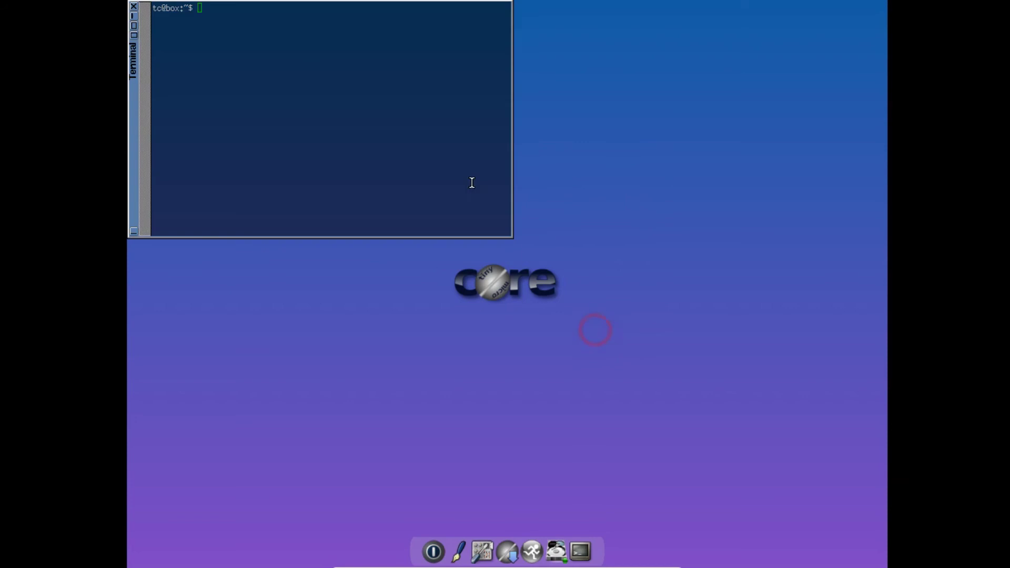
{"action": "left_click_drag", "start_coordinate": [133, 130], "coordinate": [249, 216]}
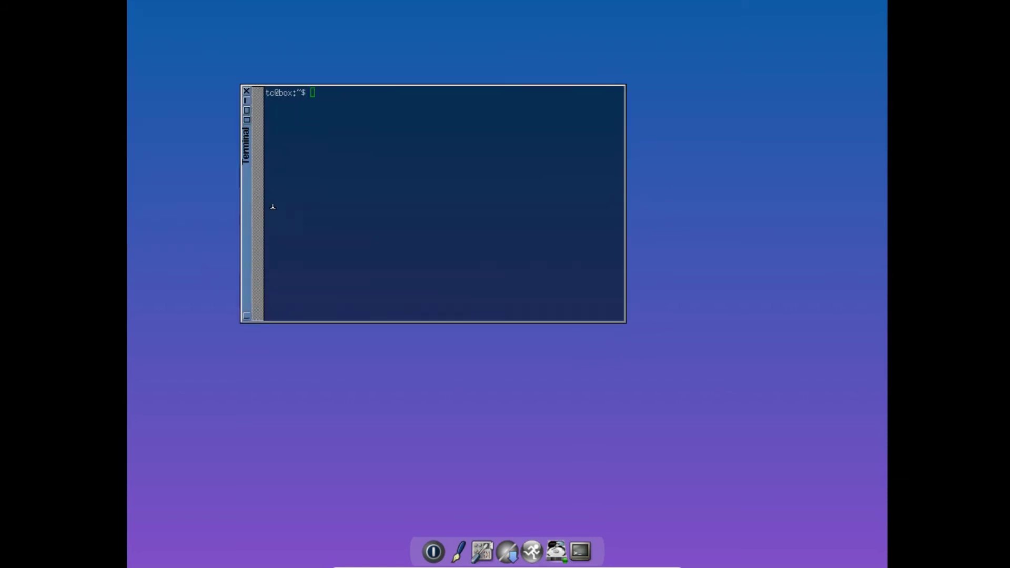
{"action": "left_click", "coordinate": [247, 92]}
Delete Desktop 2 and confirm only one desktop remains in the menu
{"action": "right_click", "coordinate": [363, 109]}
{"action": "mouse_move", "coordinate": [392, 119]}
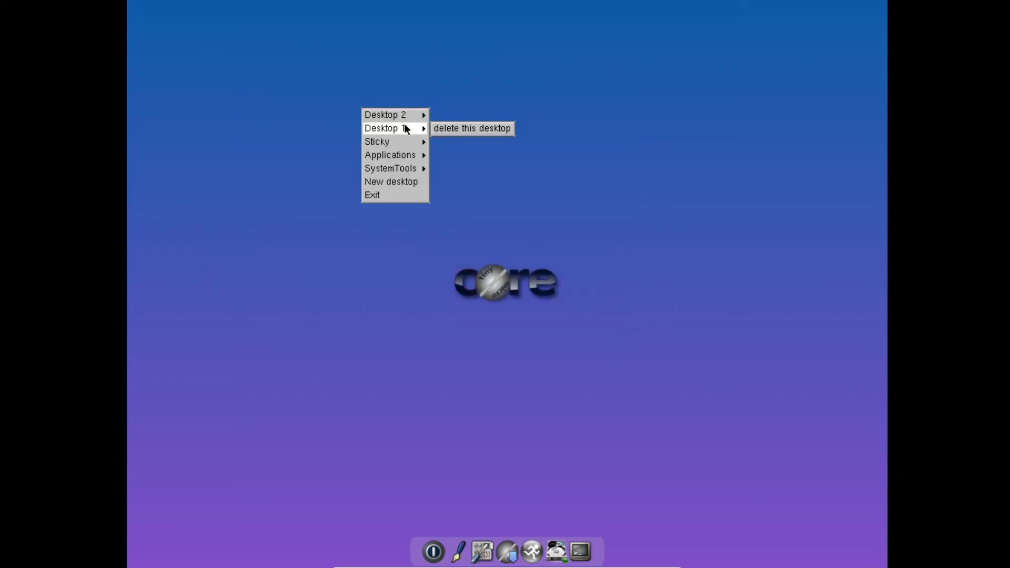
{"action": "mouse_move", "coordinate": [415, 142]}
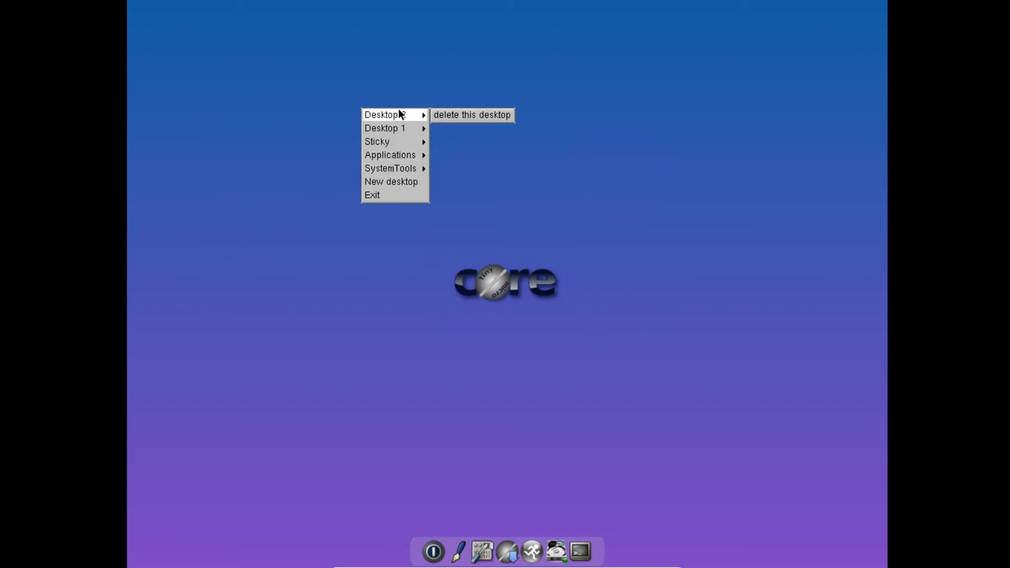
{"action": "left_click", "coordinate": [464, 114]}
{"action": "right_click", "coordinate": [454, 178]}
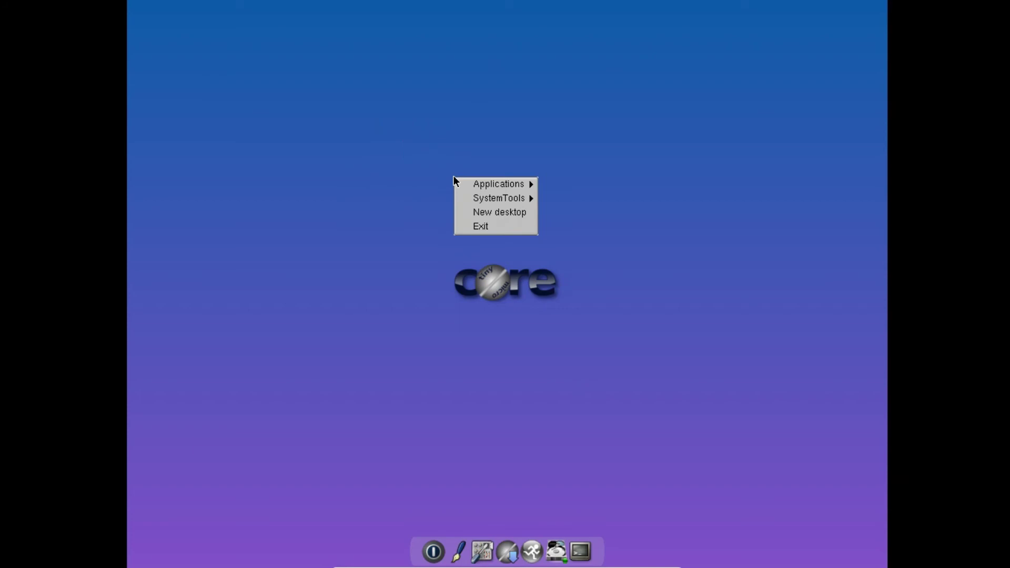
{"action": "mouse_move", "coordinate": [491, 200]}
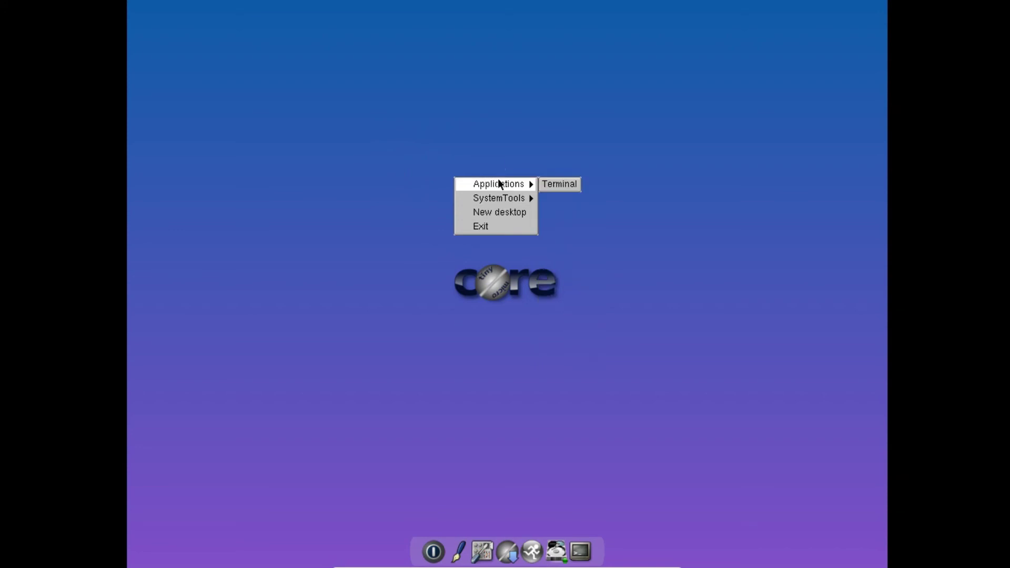
Reboot Tiny Core from the Exit options and boot the slow-devices TinyCore entry
{"action": "left_click", "coordinate": [491, 228]}
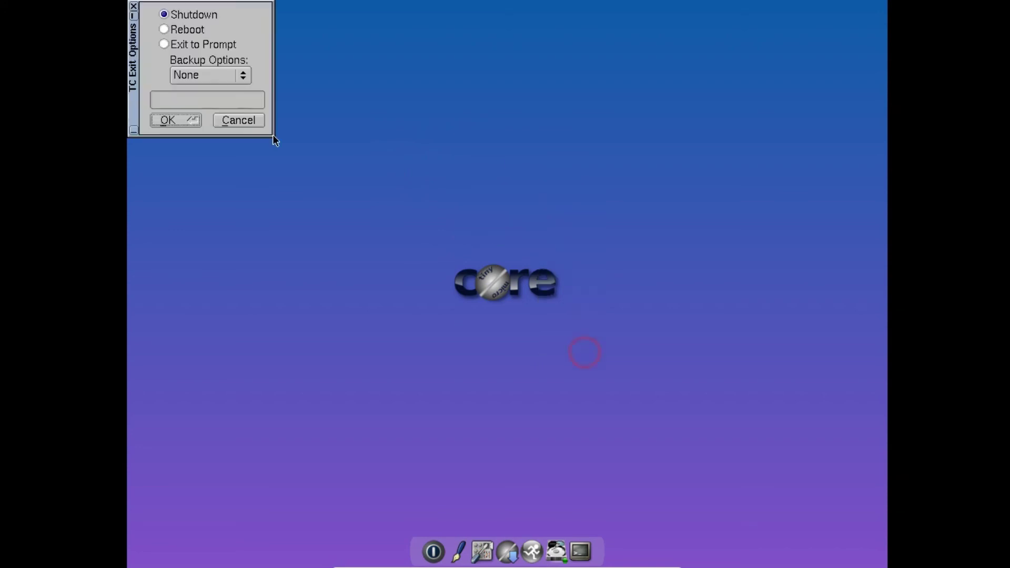
{"action": "left_click", "coordinate": [170, 19]}
{"action": "left_click", "coordinate": [171, 31]}
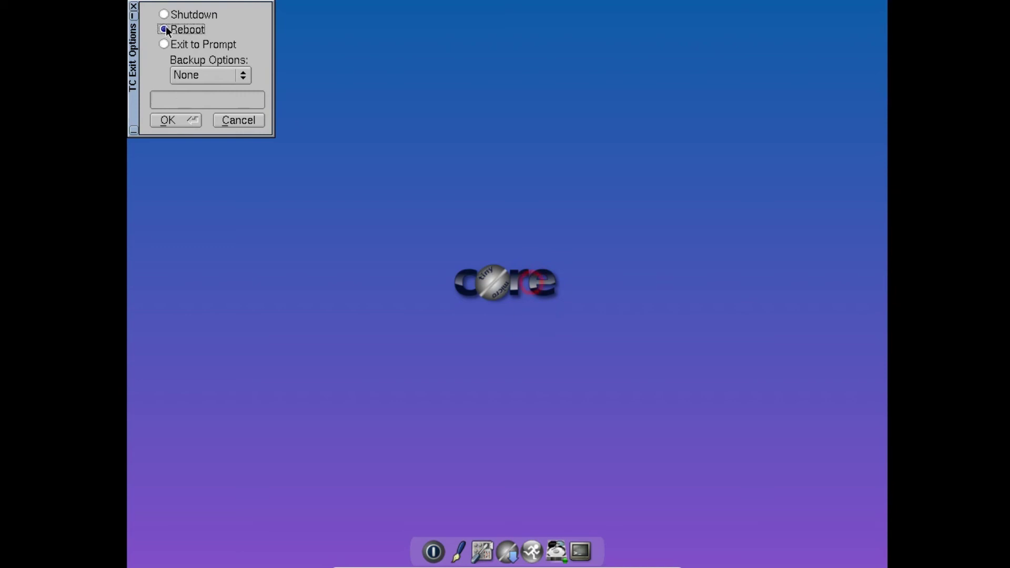
{"action": "left_click", "coordinate": [184, 119]}
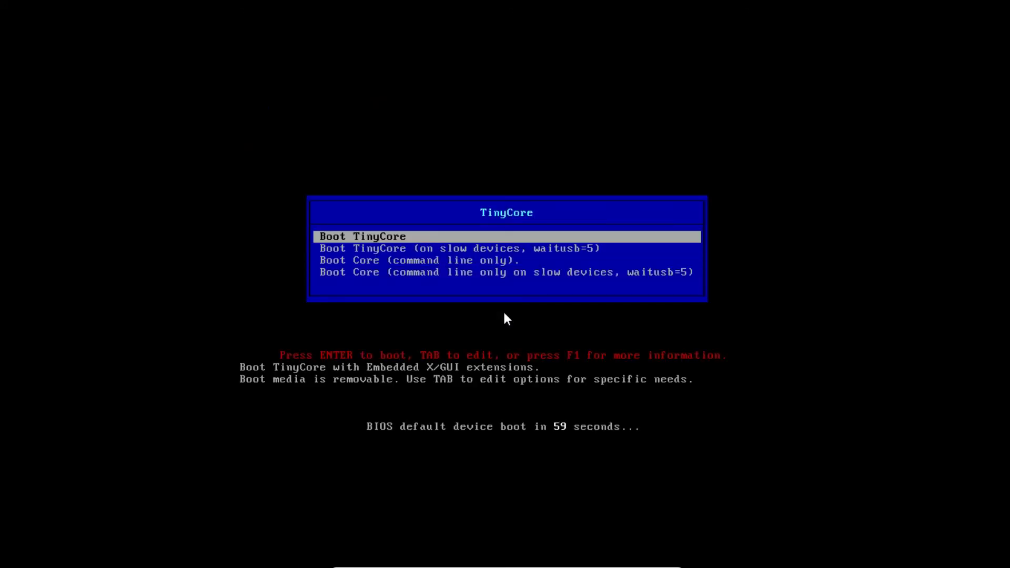
{"action": "key", "text": "Down"}
{"action": "key", "text": "Return"}
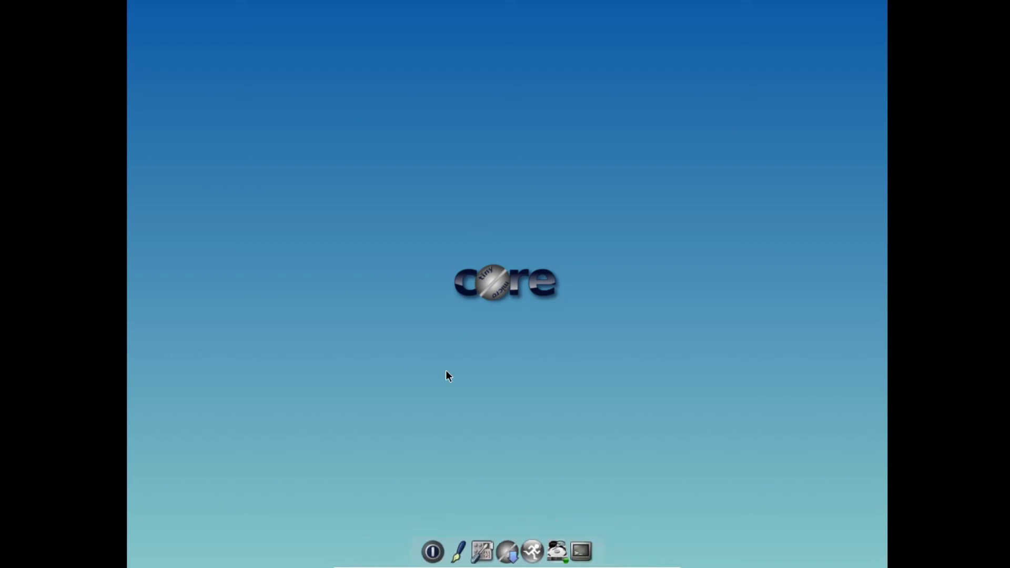
Open a terminal from the desktop menu and close it again
{"action": "right_click", "coordinate": [513, 138]}
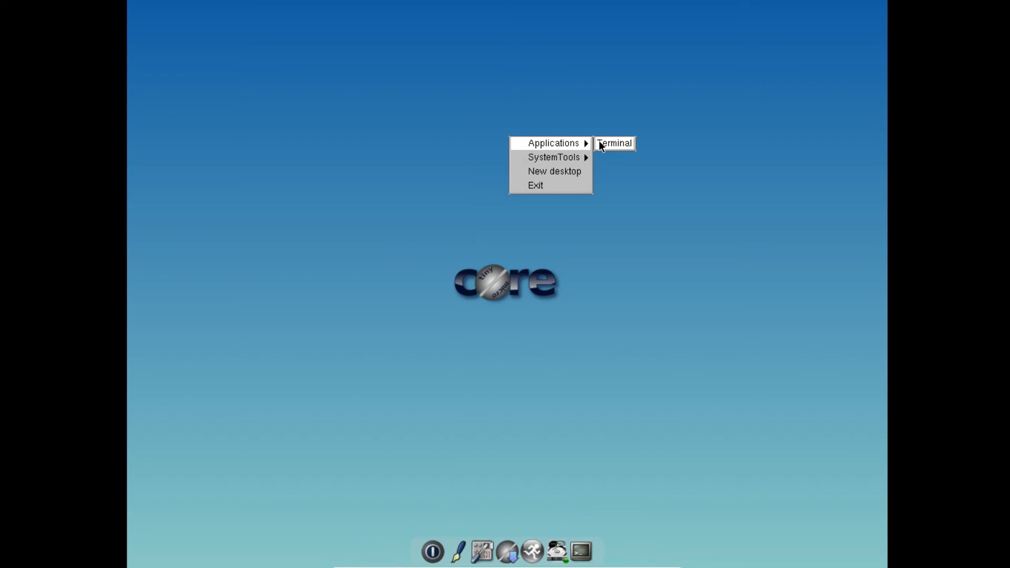
{"action": "left_click", "coordinate": [599, 142]}
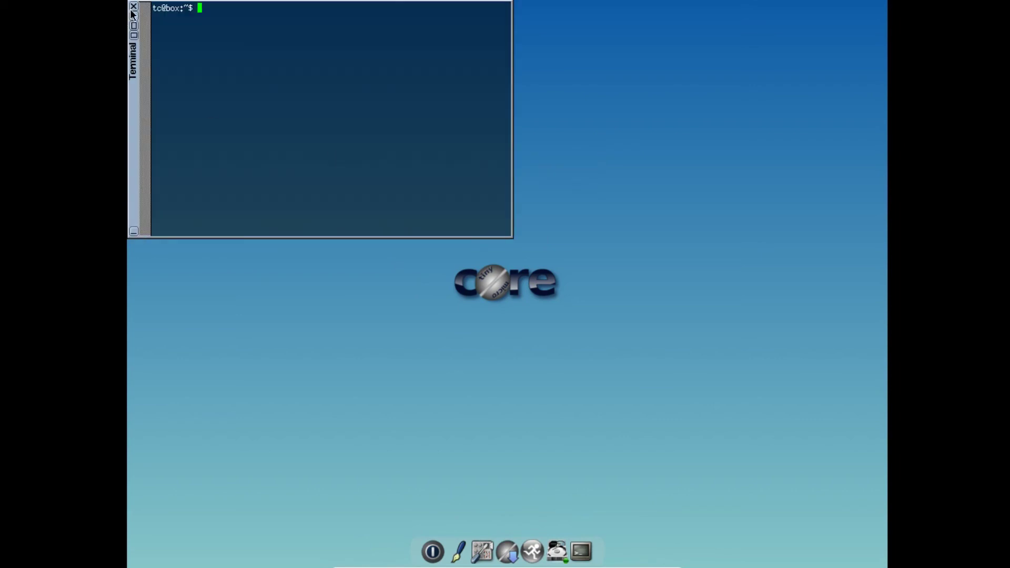
{"action": "left_click", "coordinate": [133, 7]}
Change the Wallpaper's first gradient colour from blue to green, preview it and apply
{"action": "right_click", "coordinate": [362, 107]}
{"action": "mouse_move", "coordinate": [414, 126]}
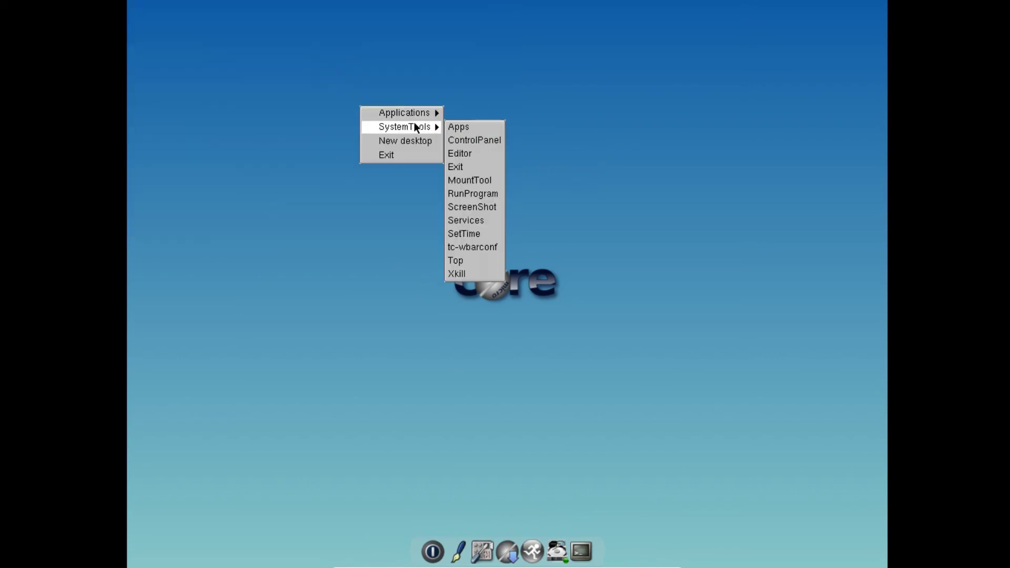
{"action": "left_click", "coordinate": [475, 141]}
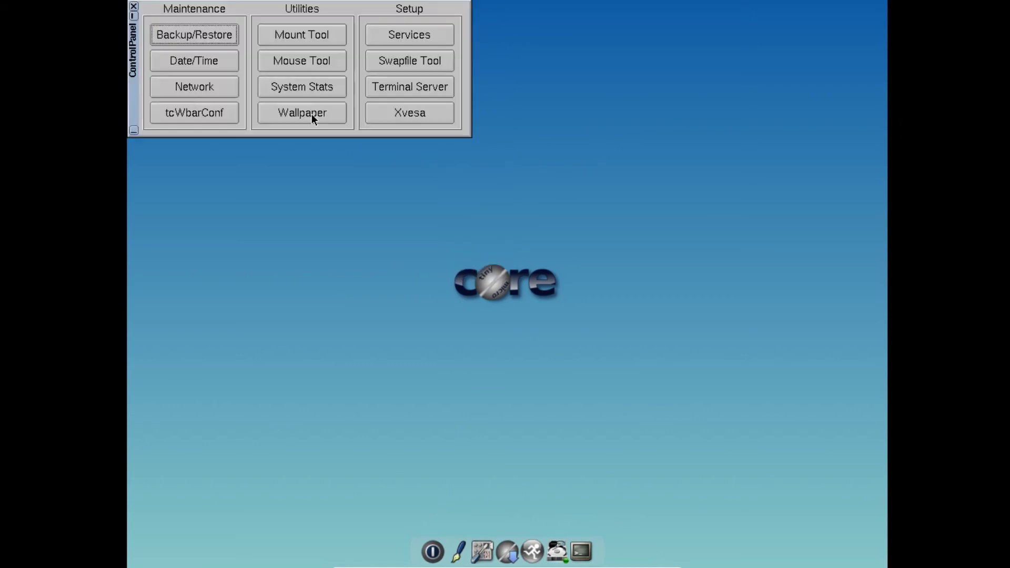
{"action": "left_click", "coordinate": [298, 116]}
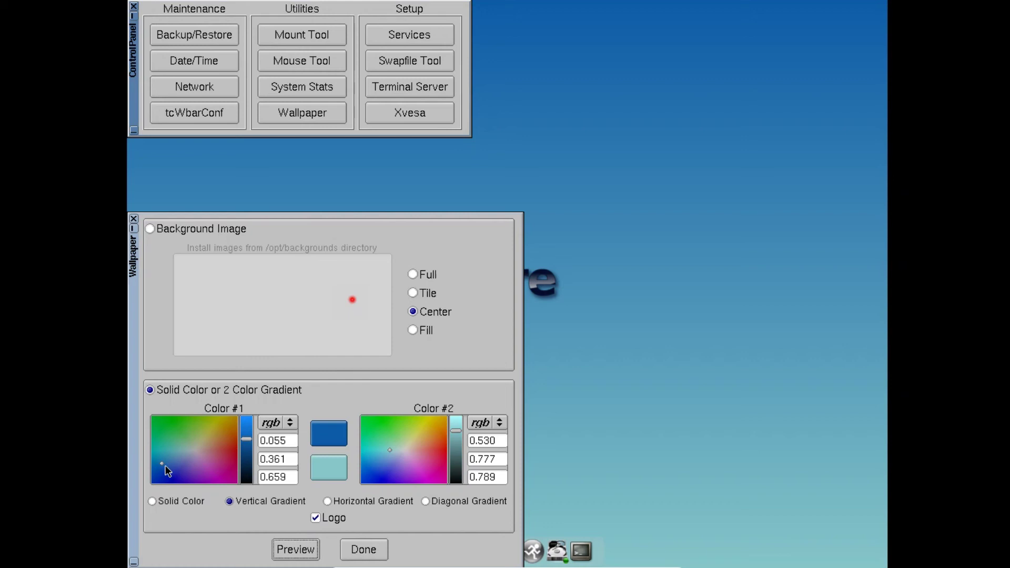
{"action": "left_click_drag", "start_coordinate": [163, 468], "coordinate": [172, 424]}
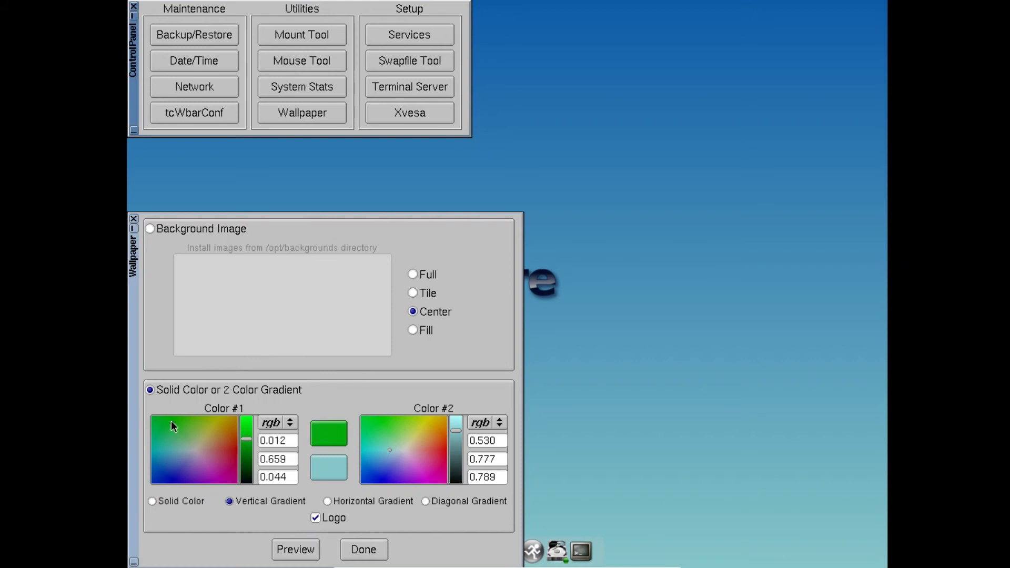
{"action": "left_click", "coordinate": [323, 553]}
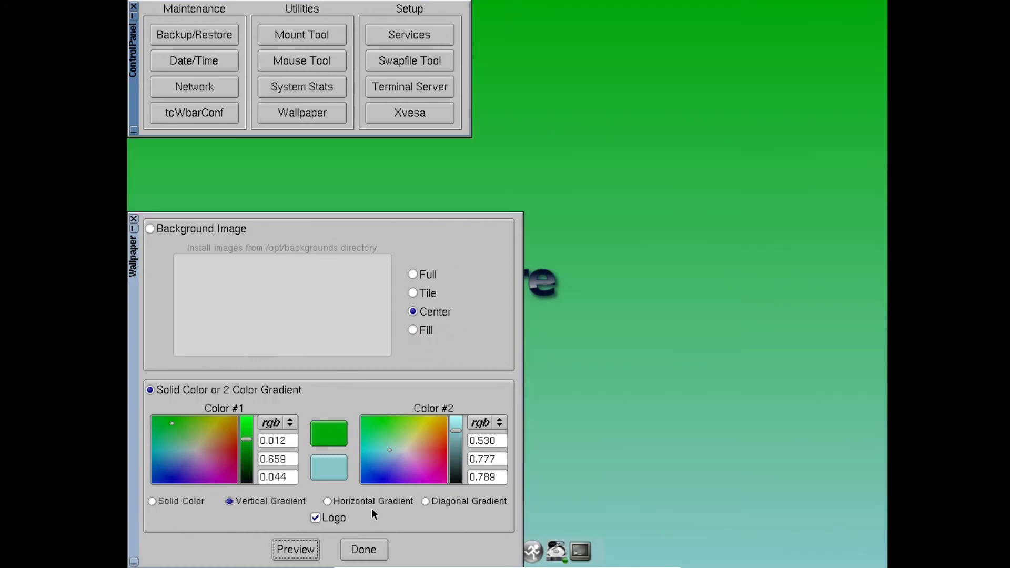
{"action": "left_click", "coordinate": [362, 549]}
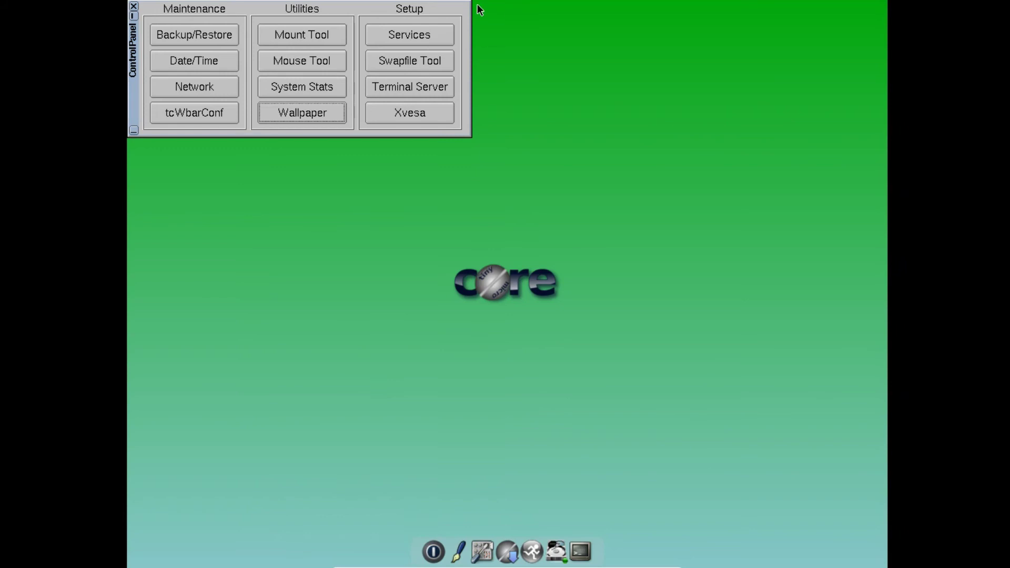
{"action": "left_click_drag", "start_coordinate": [134, 109], "coordinate": [337, 243]}
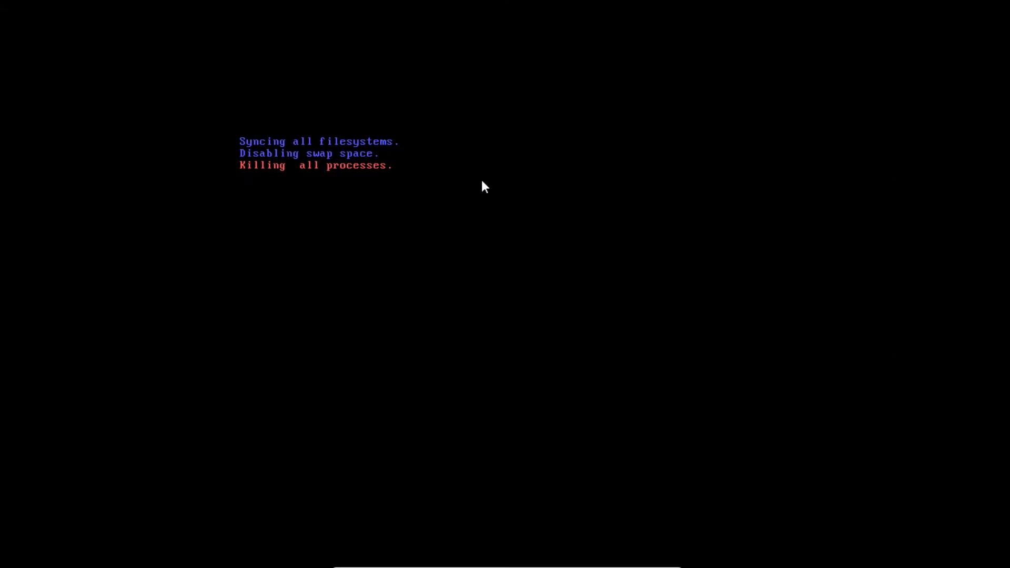
Leave full screen and open the Tiny Core Linux machine's System settings in VirtualBox Manager
{"action": "key", "text": "Control_R+f"}
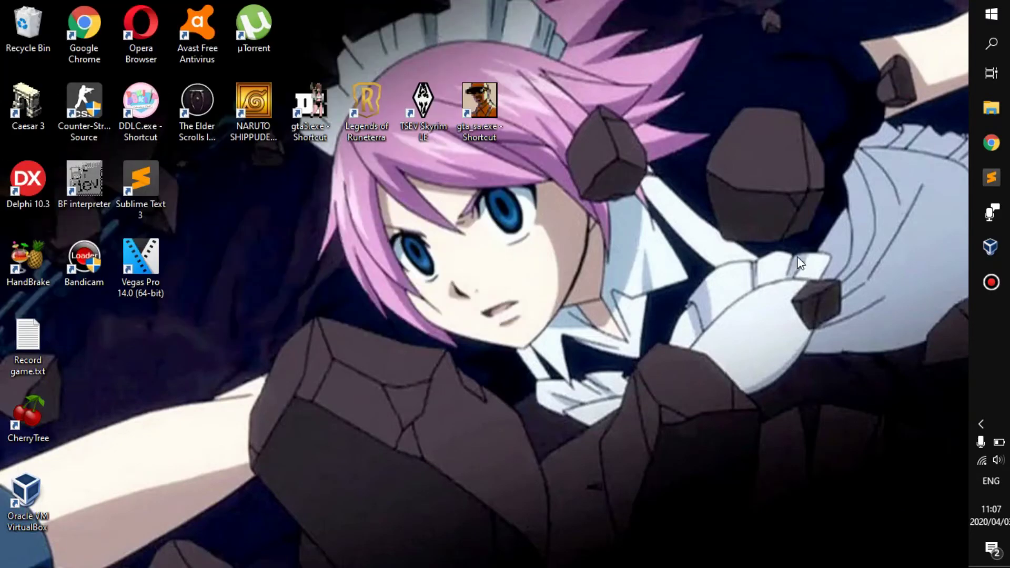
{"action": "left_click", "coordinate": [990, 246]}
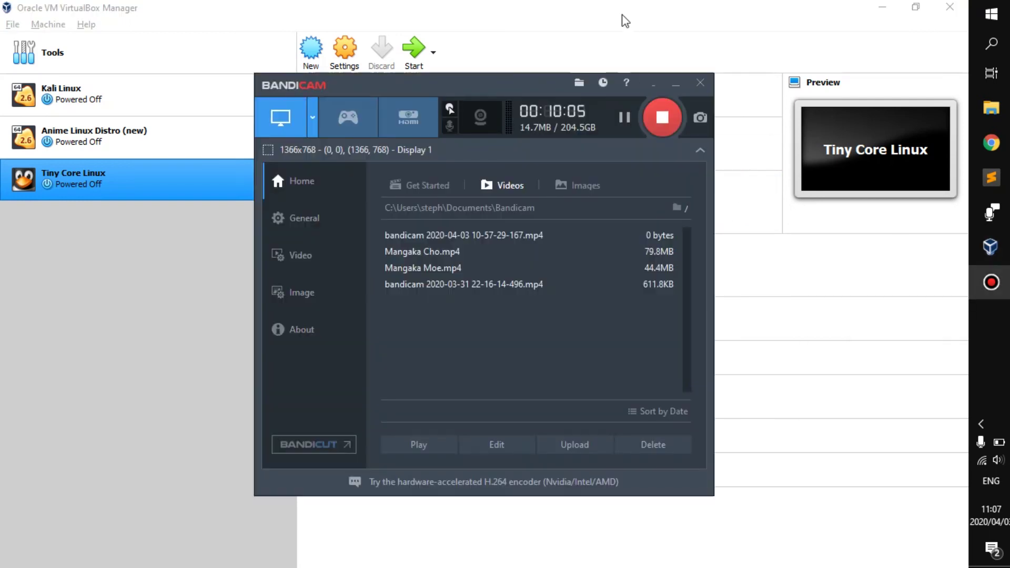
{"action": "left_click", "coordinate": [618, 9]}
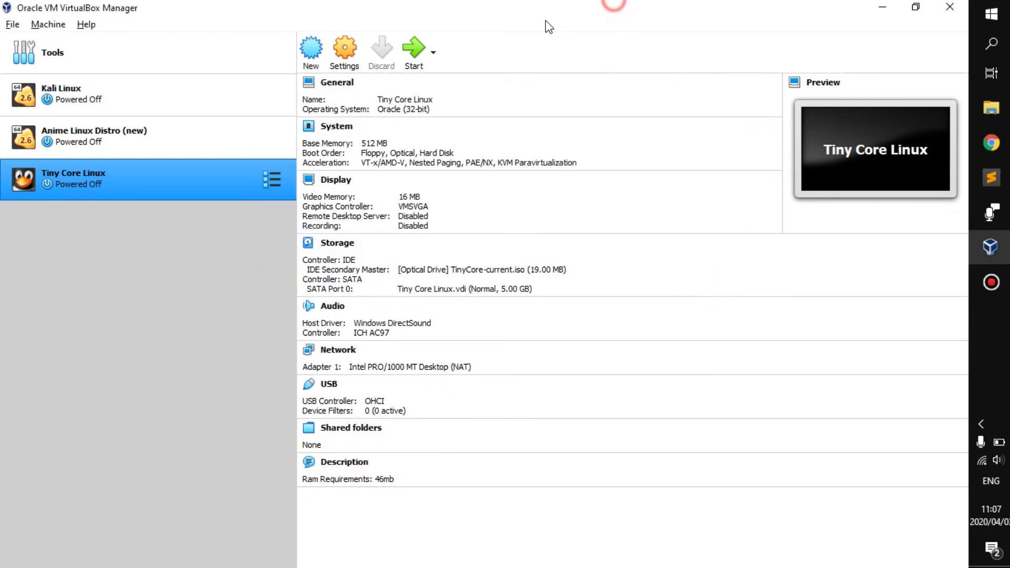
{"action": "left_click", "coordinate": [346, 51]}
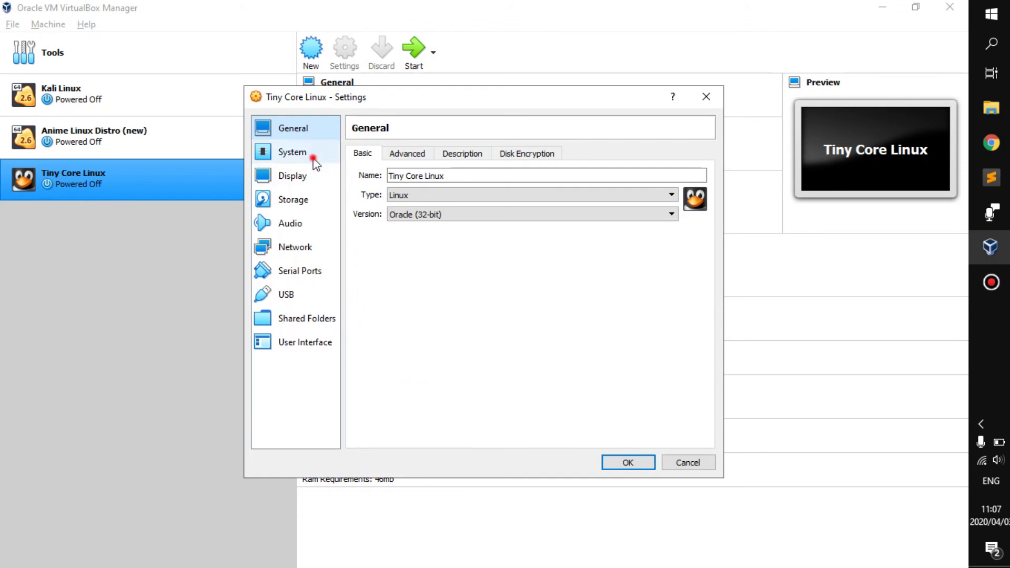
{"action": "left_click", "coordinate": [313, 159]}
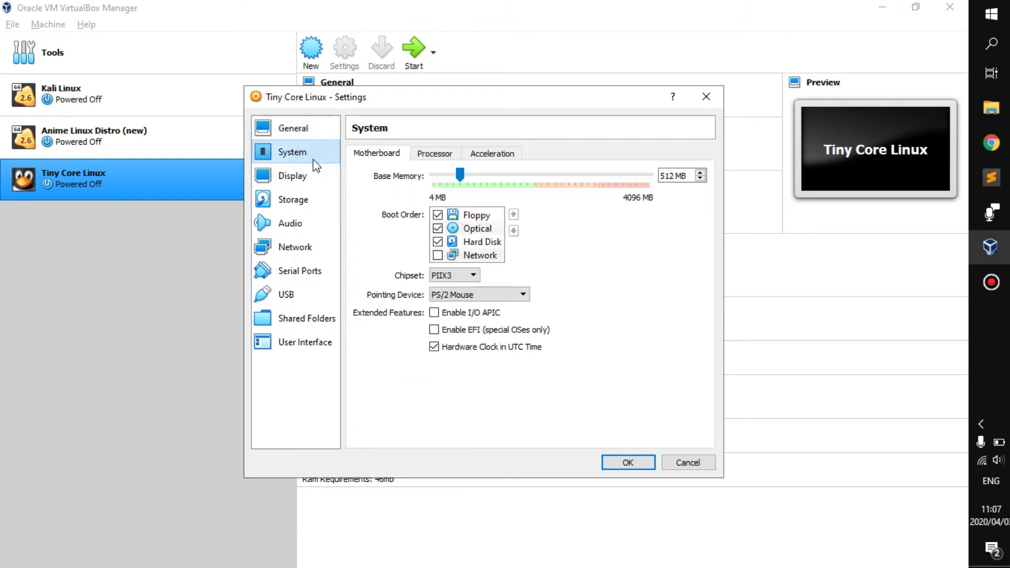
Replace the 512 MB base memory value with 100 MB
{"action": "left_click", "coordinate": [668, 174]}
{"action": "double_click", "coordinate": [672, 176]}
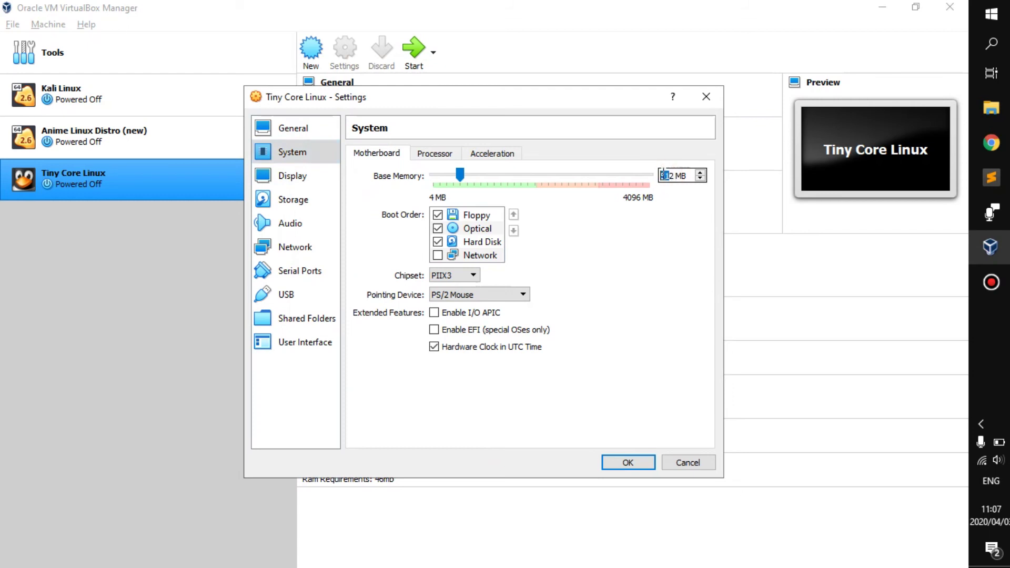
{"action": "double_click", "coordinate": [673, 176]}
{"action": "type", "text": "100"}
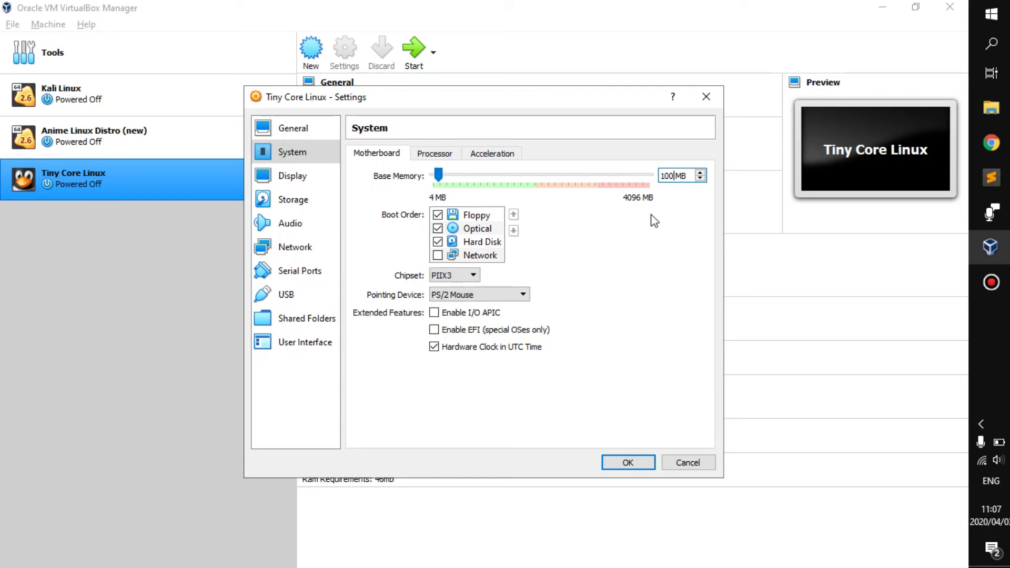
{"action": "left_click", "coordinate": [666, 176]}
{"action": "left_click", "coordinate": [665, 178]}
{"action": "left_click", "coordinate": [991, 47]}
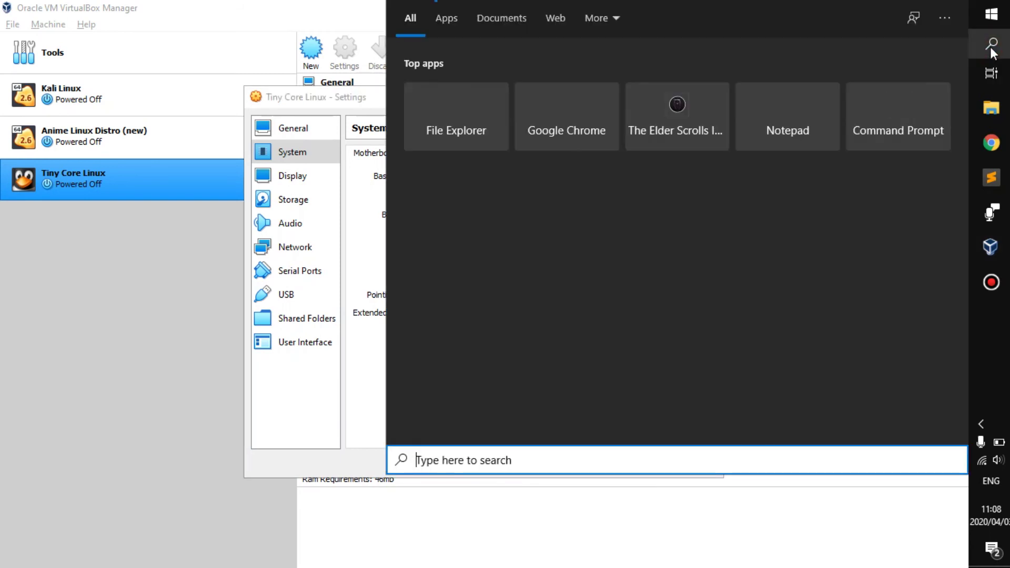
Launch Calculator and divide 512 by 2 three times, giving 256, 128 and 64
{"action": "type", "text": "calc"}
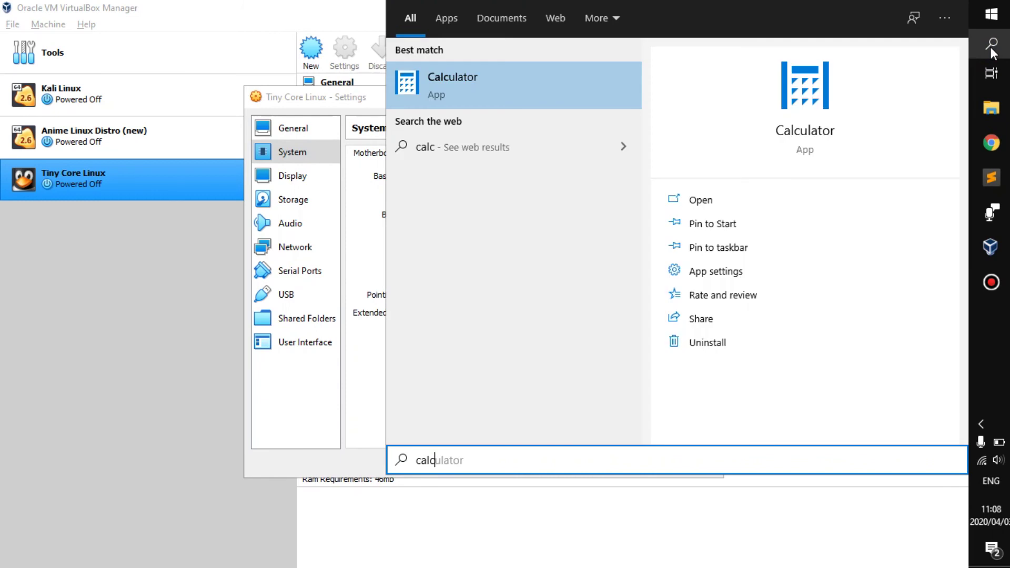
{"action": "key", "text": "Escape"}
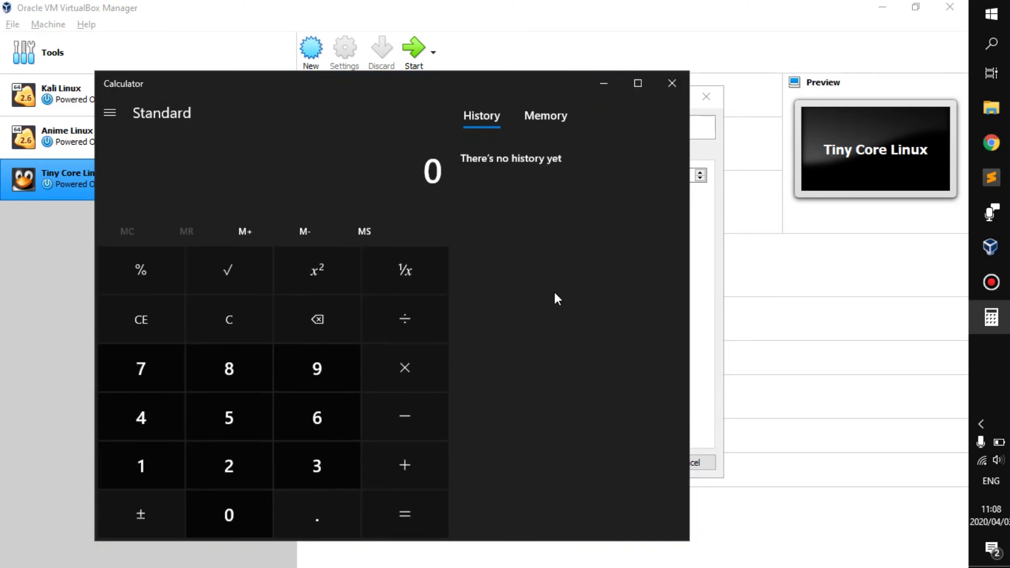
{"action": "left_click", "coordinate": [252, 413]}
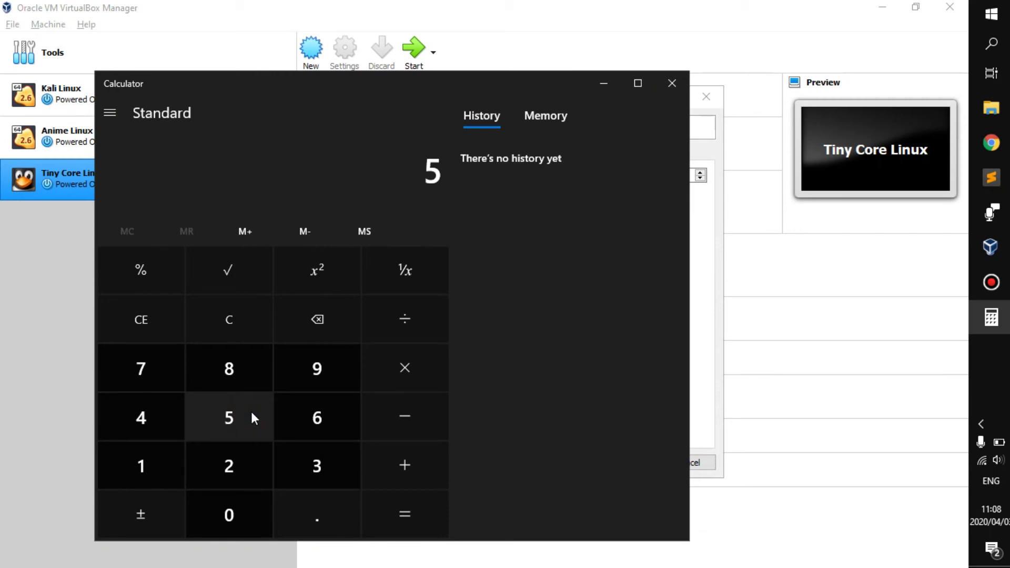
{"action": "type", "text": "12 ÷ "}
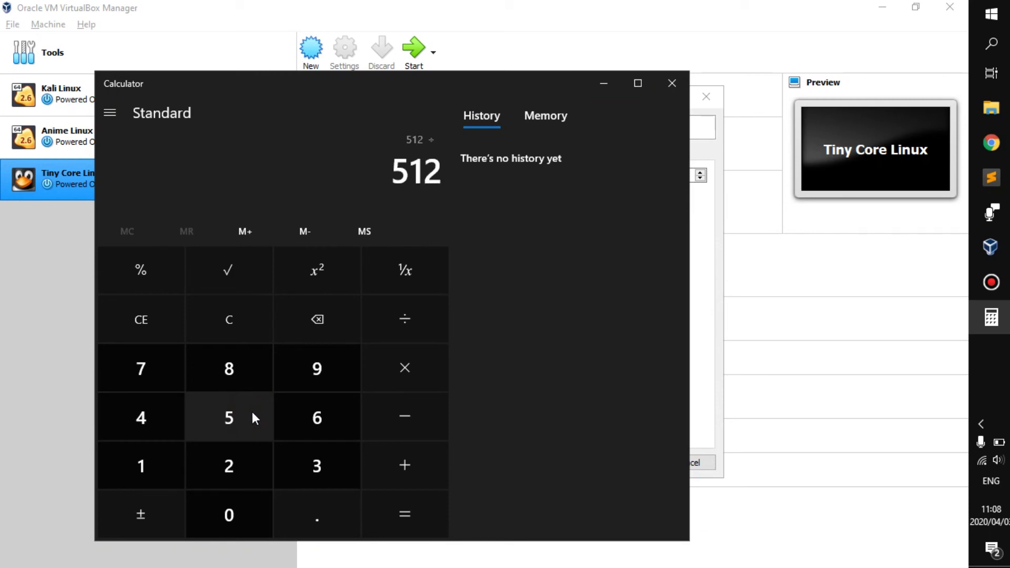
{"action": "type", "text": "2"}
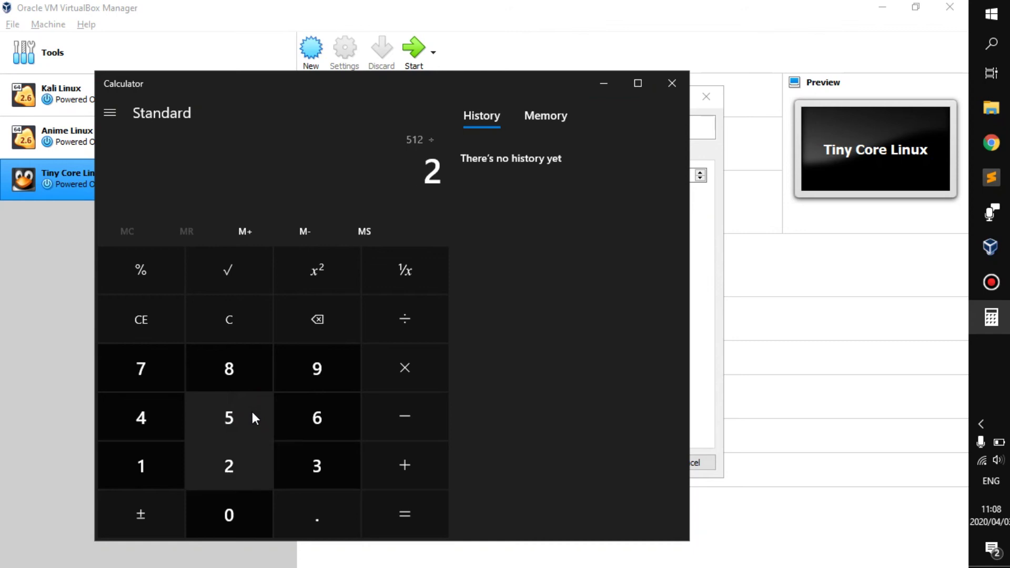
{"action": "key", "text": "Return"}
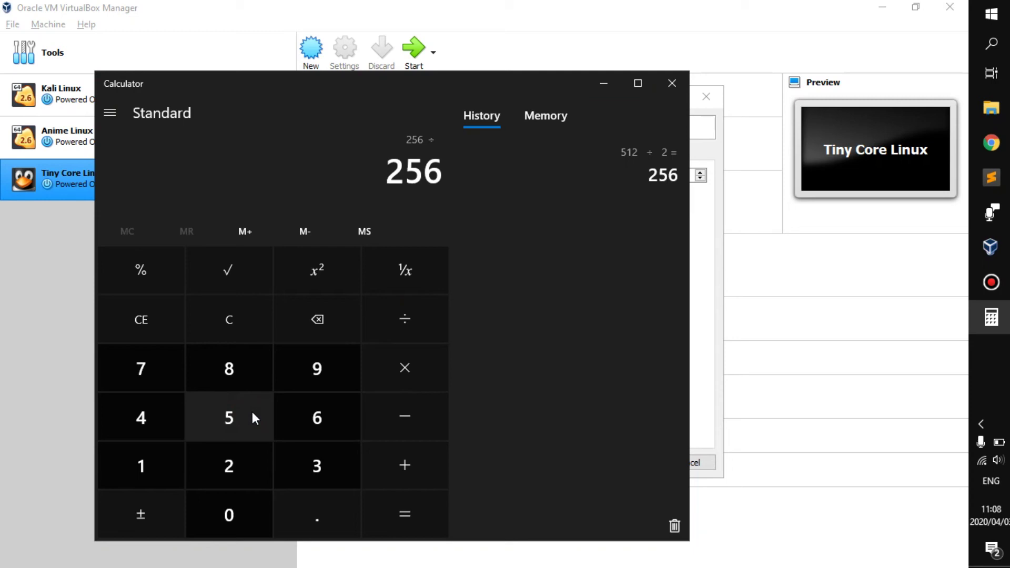
{"action": "type", "text": "2"}
{"action": "key", "text": "Return"}
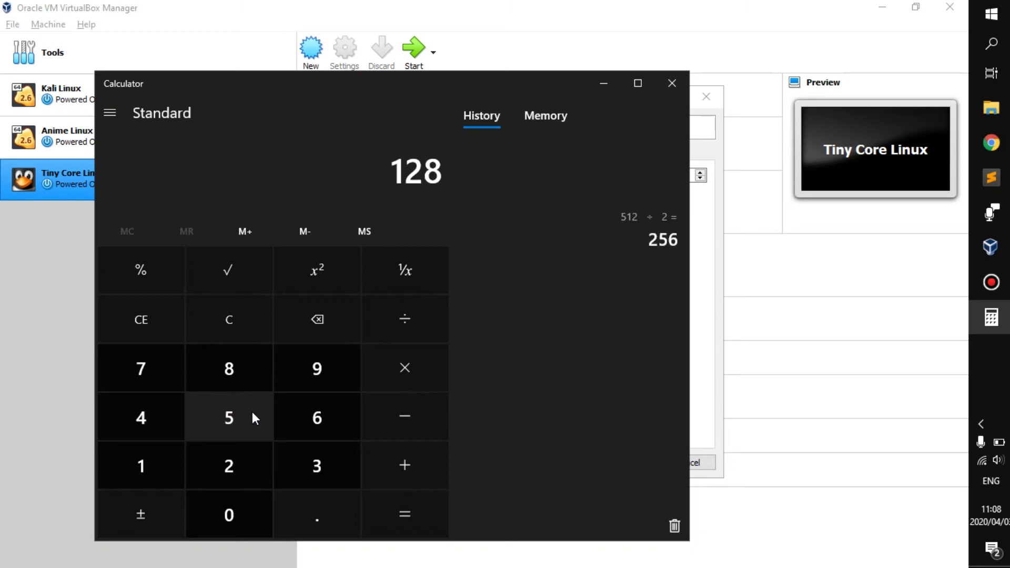
{"action": "type", "text": "2"}
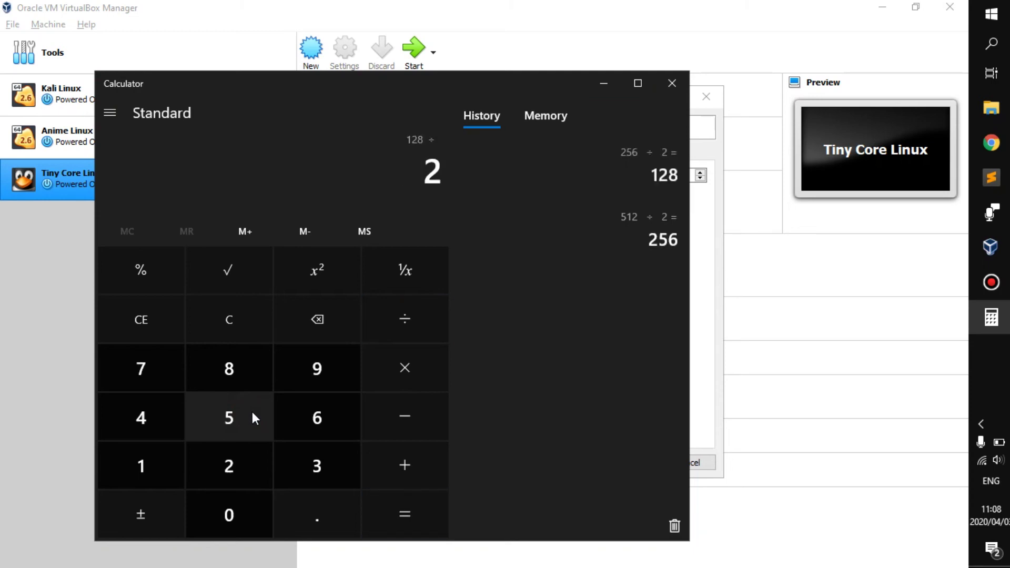
{"action": "key", "text": "Return"}
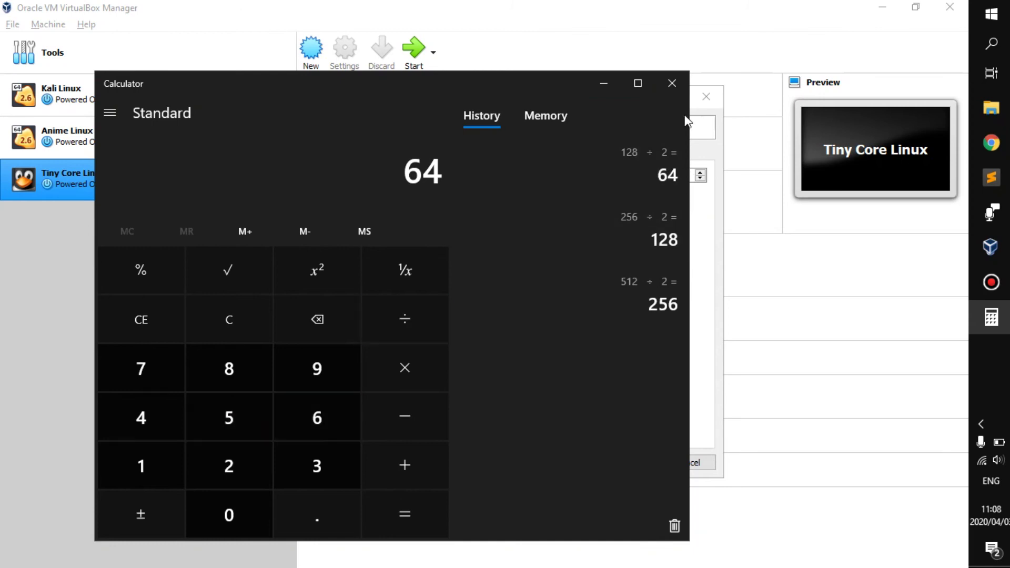
Close the calculator and set the base memory to 64 MB
{"action": "left_click", "coordinate": [685, 88]}
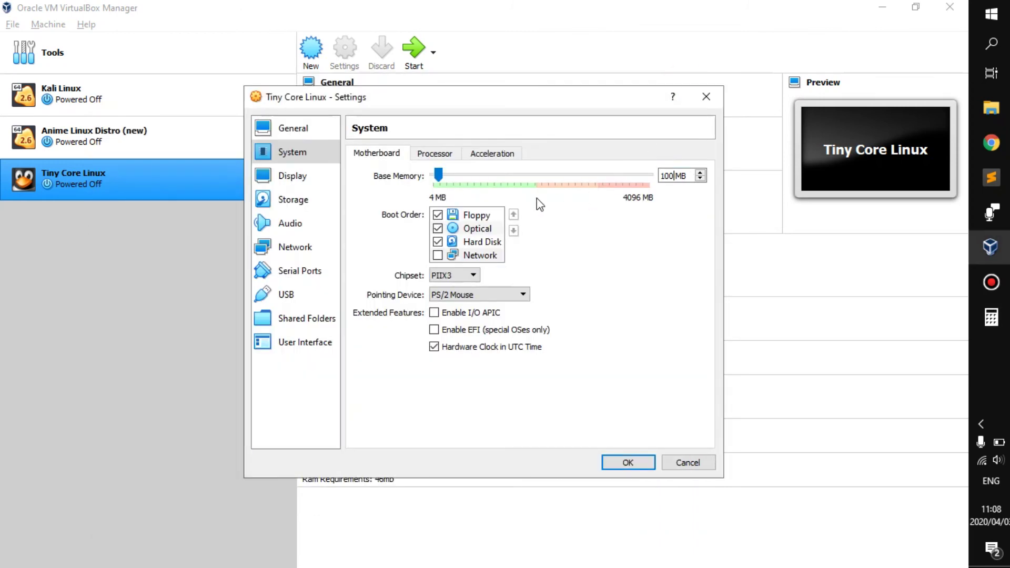
{"action": "left_click_drag", "start_coordinate": [675, 175], "coordinate": [654, 176]}
{"action": "type", "text": "64"}
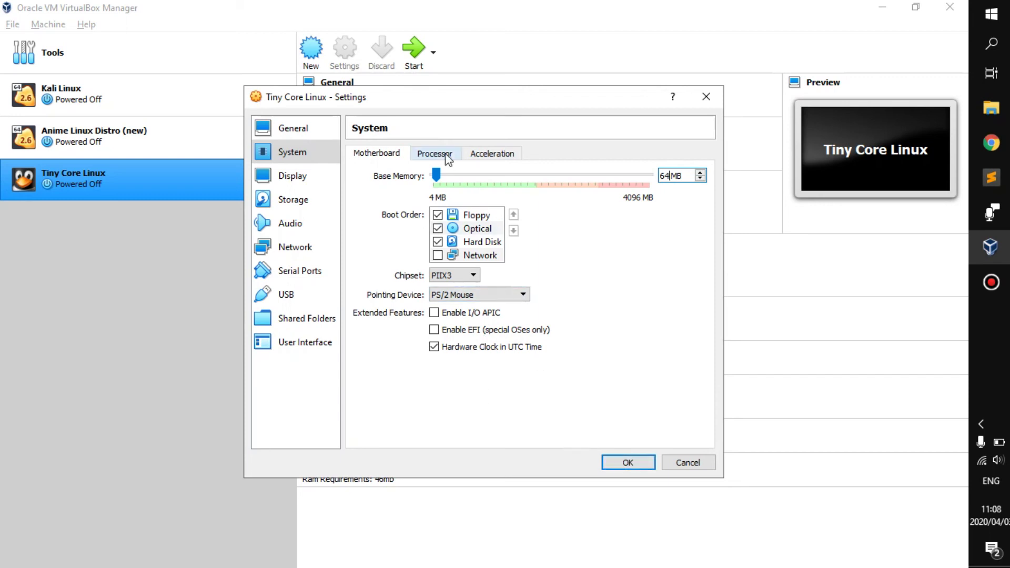
Lower the video memory to 6 MB in Display > Screen and save with OK
{"action": "left_click", "coordinate": [312, 203]}
{"action": "left_click", "coordinate": [317, 174]}
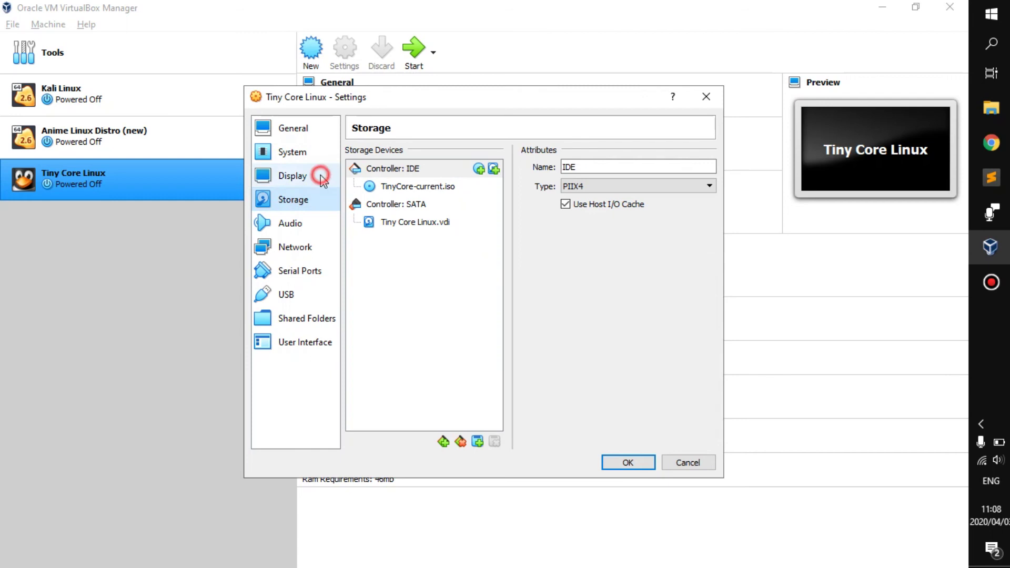
{"action": "left_click", "coordinate": [402, 153]}
{"action": "left_click", "coordinate": [378, 154]}
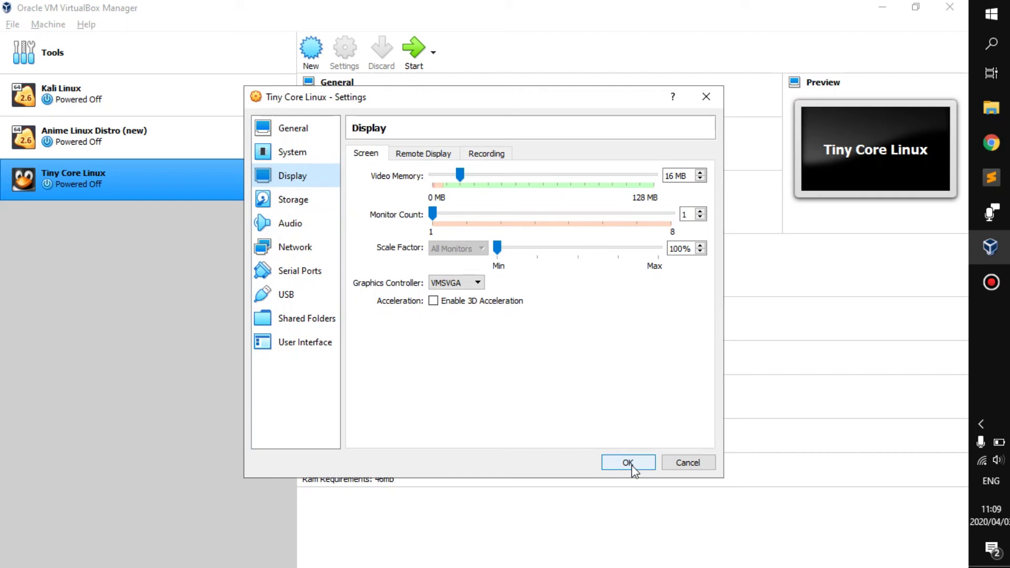
{"action": "mouse_move", "coordinate": [463, 177]}
{"action": "left_mouse_down"}
{"action": "mouse_move", "coordinate": [433, 175]}
{"action": "mouse_move", "coordinate": [446, 177]}
{"action": "left_mouse_up"}
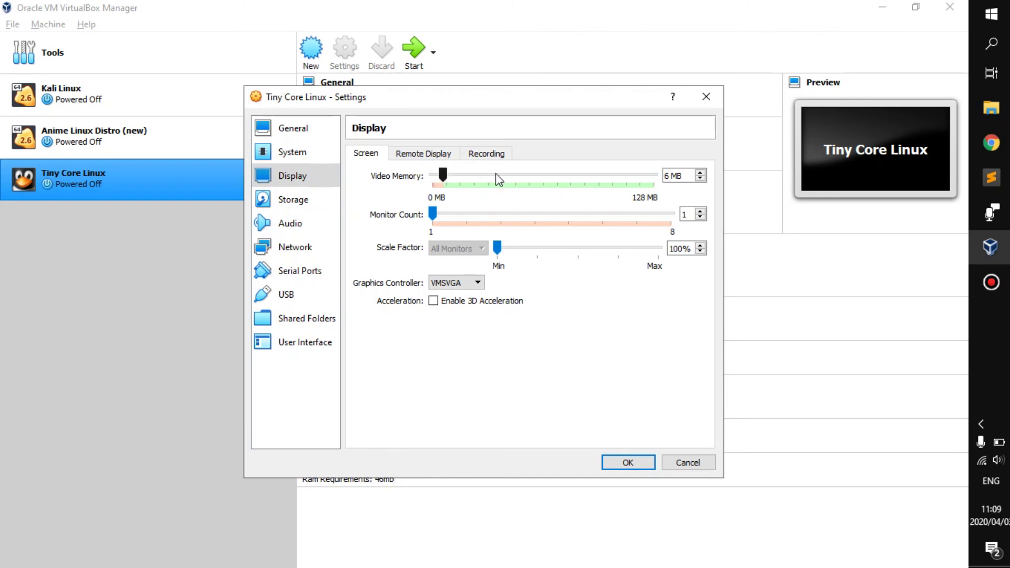
{"action": "left_click", "coordinate": [620, 460]}
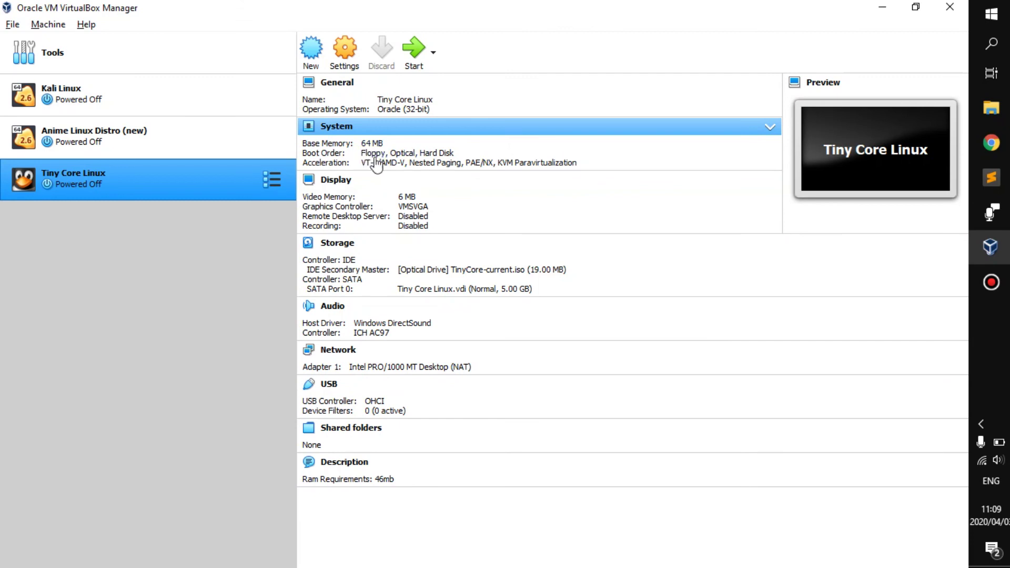
Start the VM, boot the default TinyCore entry, and open then close the Editor
{"action": "left_click", "coordinate": [411, 57]}
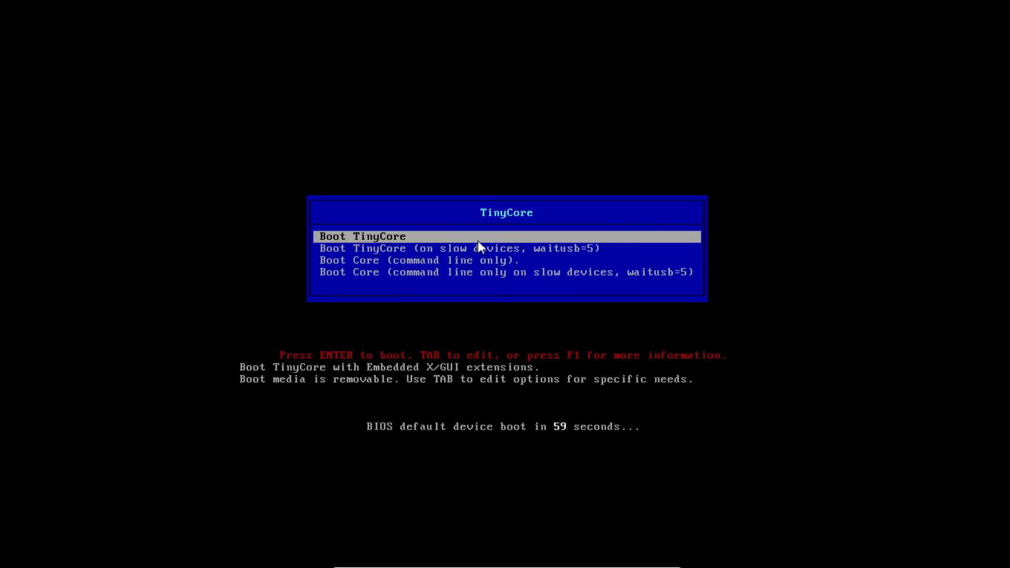
{"action": "key", "text": "Return"}
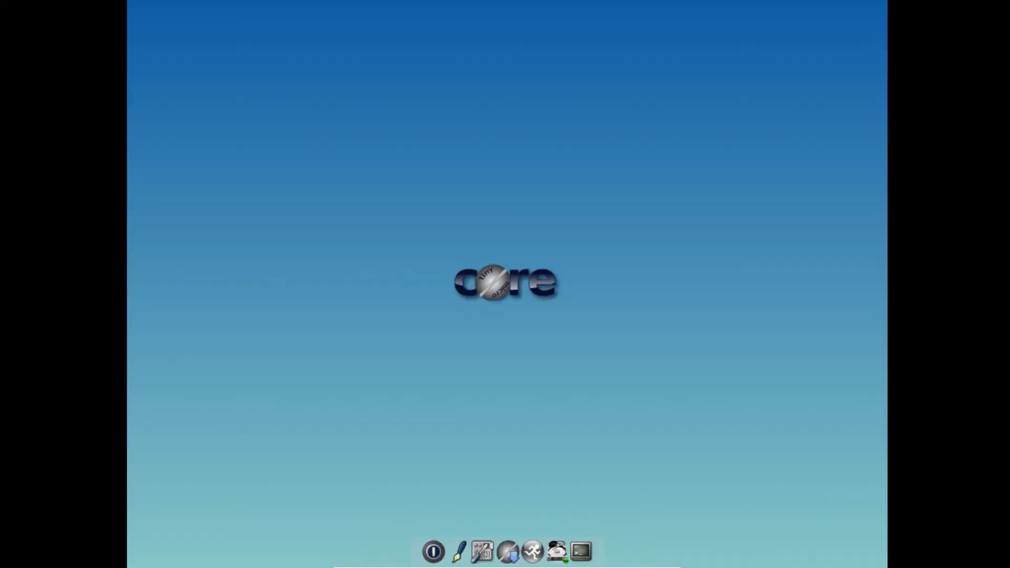
{"action": "right_click", "coordinate": [452, 177]}
{"action": "mouse_move", "coordinate": [486, 164]}
{"action": "mouse_move", "coordinate": [537, 171]}
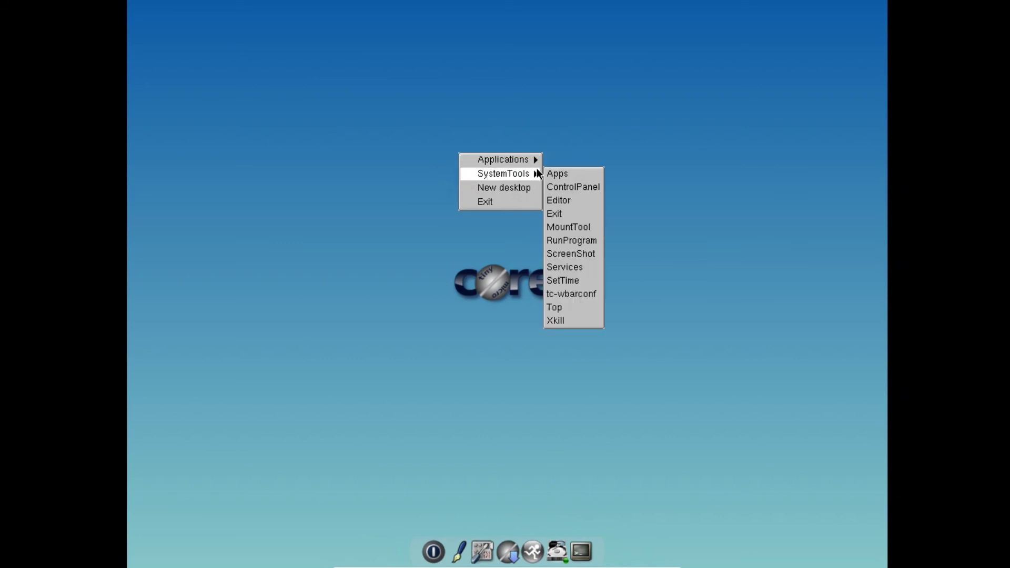
{"action": "left_click", "coordinate": [559, 199]}
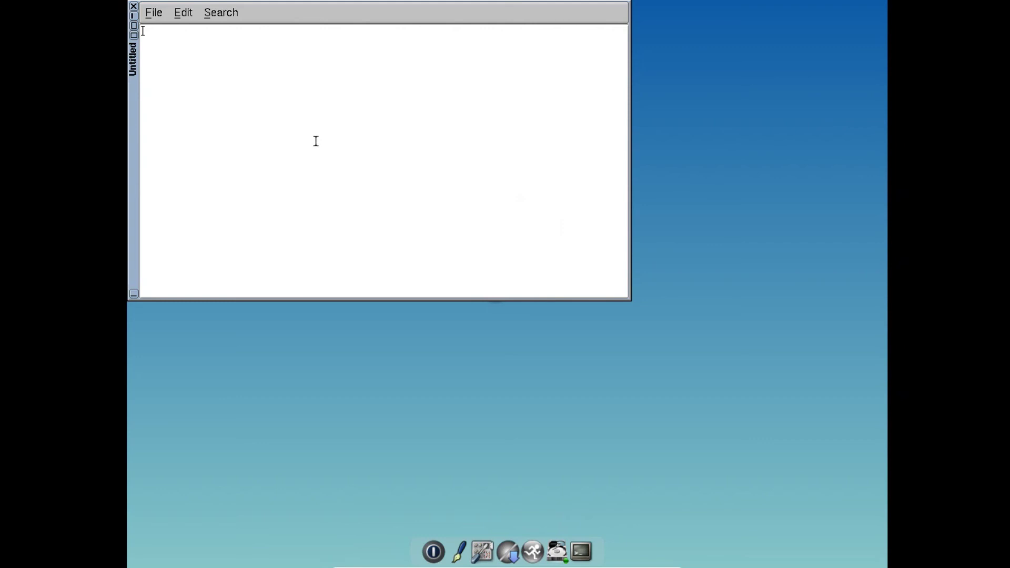
{"action": "left_click", "coordinate": [134, 6]}
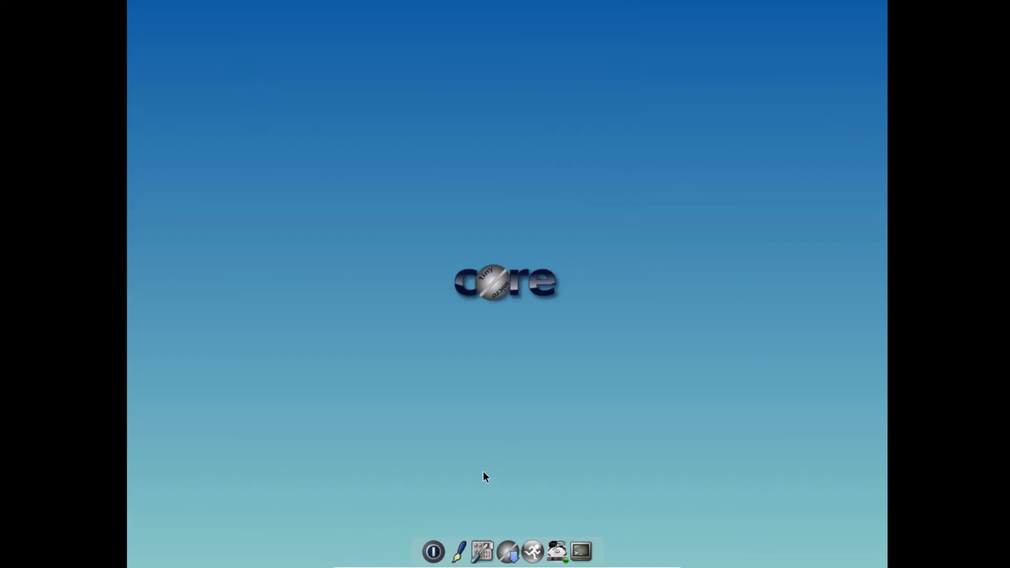
Launch Top from SystemTools to view the guest's memory use
{"action": "right_click", "coordinate": [542, 236]}
{"action": "mouse_move", "coordinate": [542, 236]}
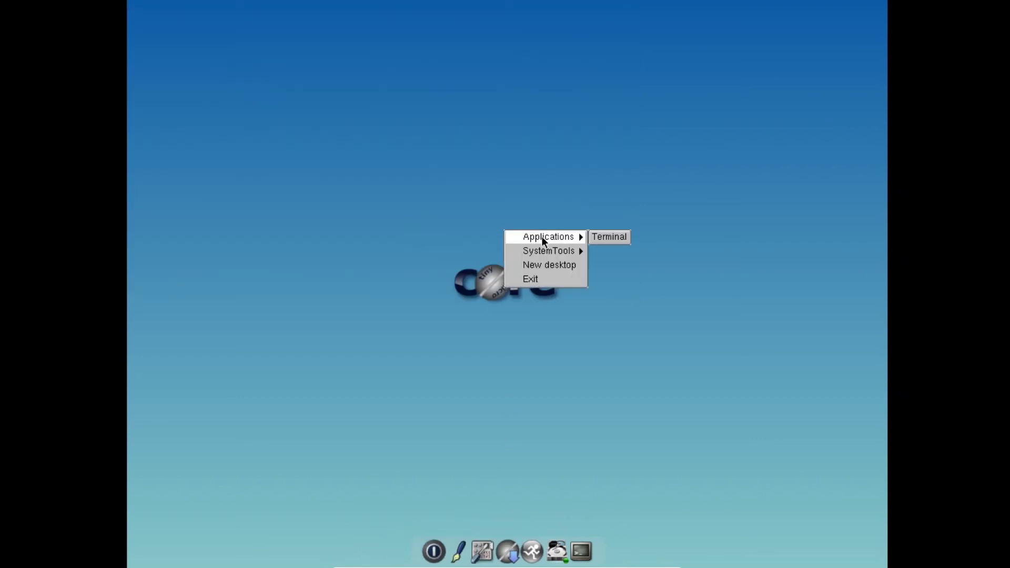
{"action": "mouse_move", "coordinate": [568, 252]}
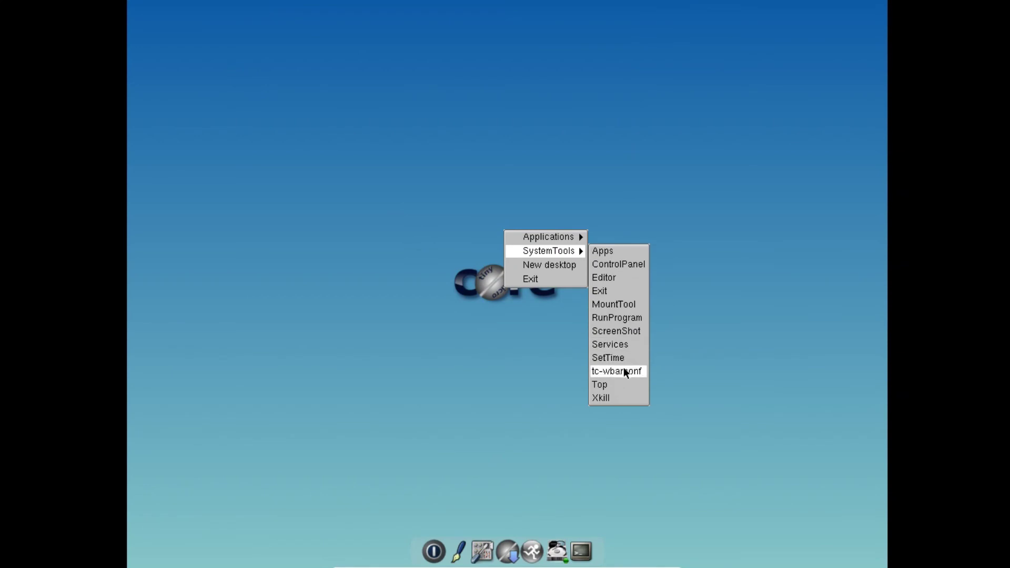
{"action": "left_click", "coordinate": [614, 382]}
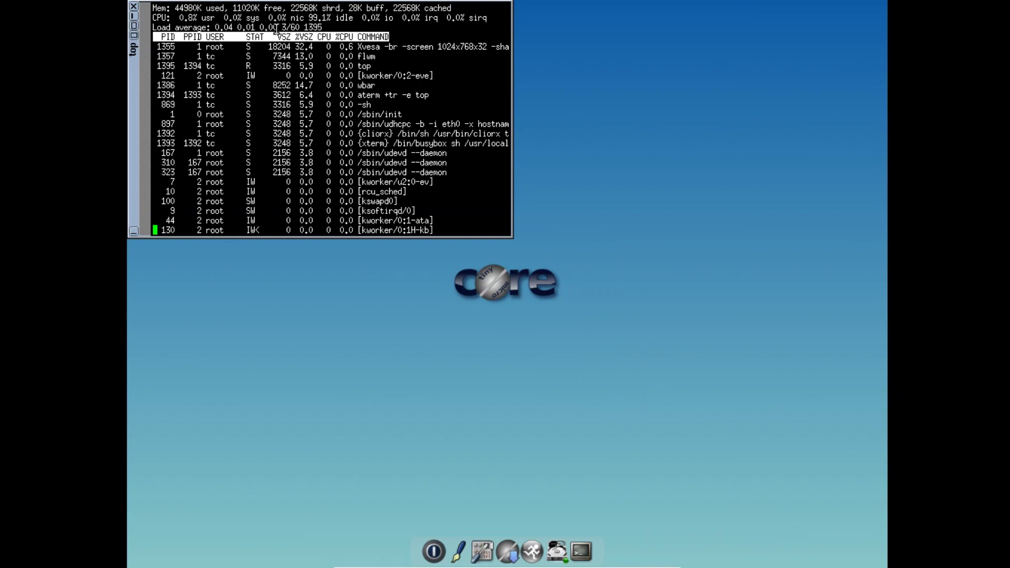
Close top and add six new desktops so the menu lists Desktop 1 through Desktop 7
{"action": "left_click", "coordinate": [132, 8]}
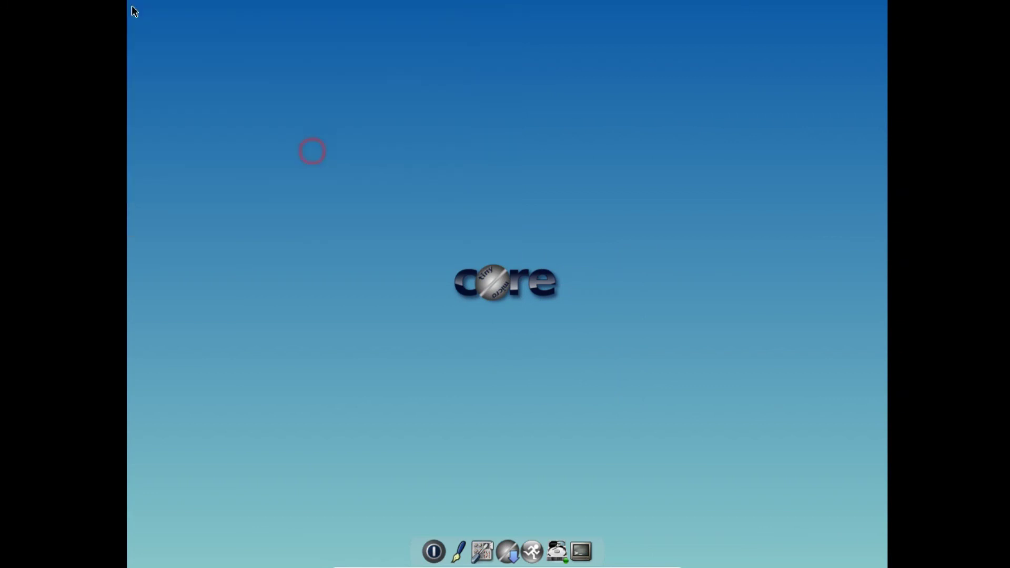
{"action": "right_click", "coordinate": [396, 120]}
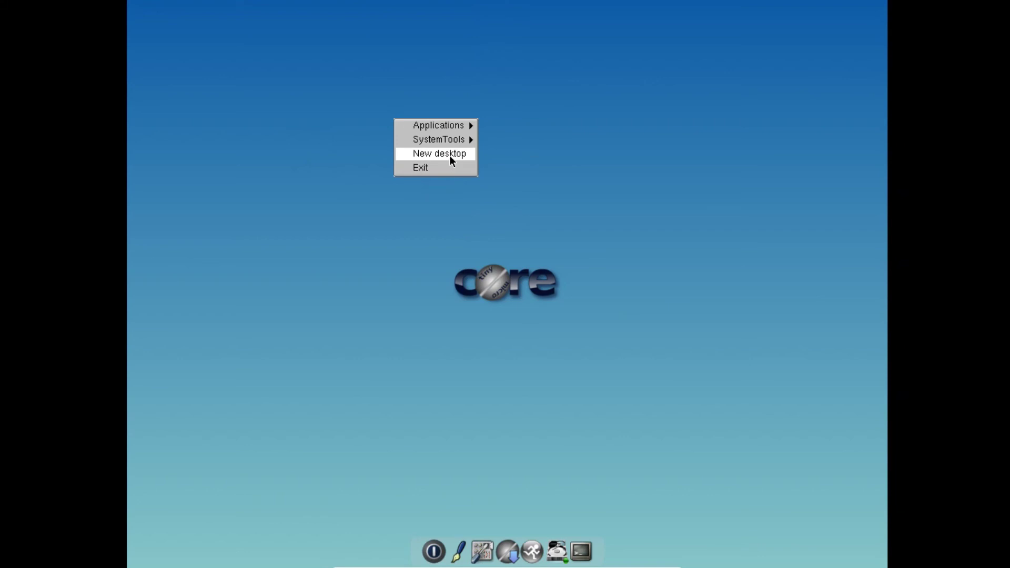
{"action": "left_click", "coordinate": [449, 154]}
{"action": "right_click", "coordinate": [448, 139]}
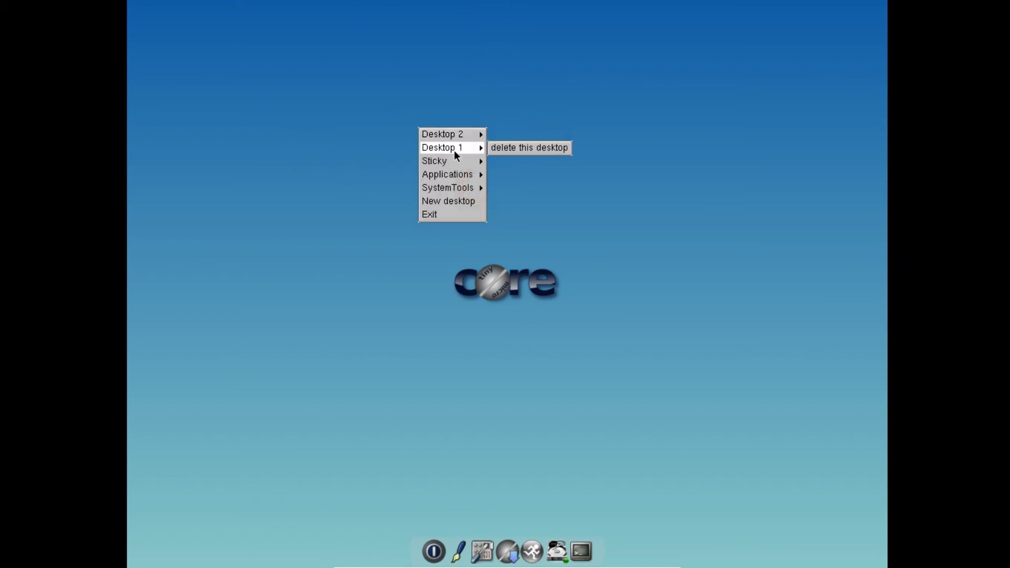
{"action": "mouse_move", "coordinate": [460, 178]}
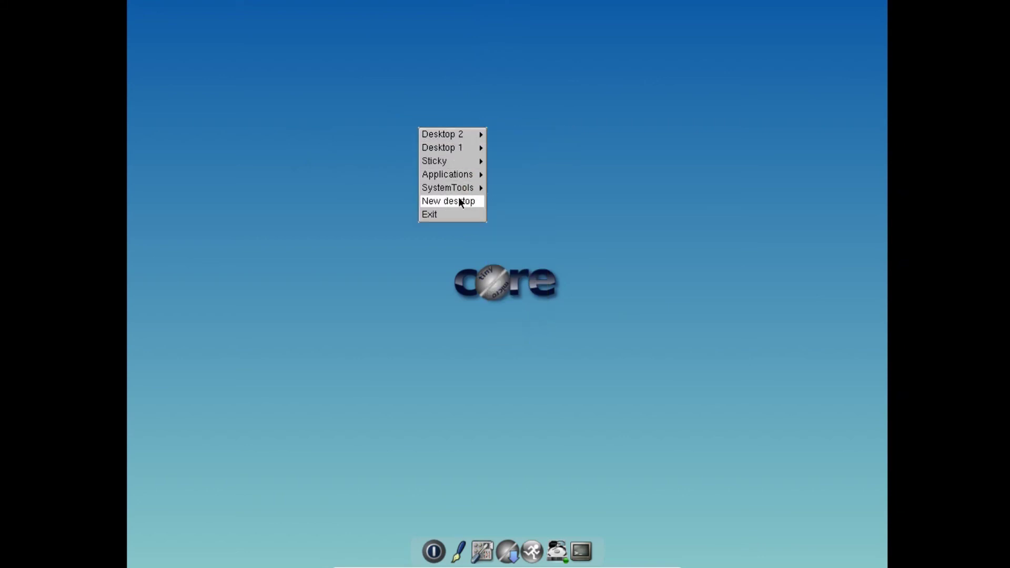
{"action": "left_click", "coordinate": [458, 199]}
{"action": "right_click", "coordinate": [429, 139]}
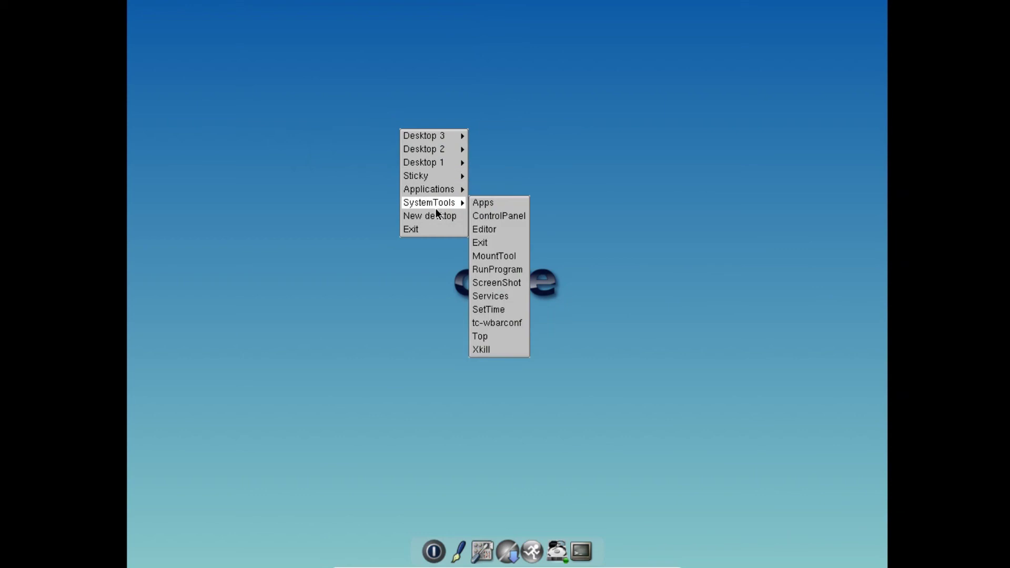
{"action": "left_click", "coordinate": [437, 215]}
{"action": "right_click", "coordinate": [414, 80]}
{"action": "left_click", "coordinate": [423, 170]}
{"action": "right_click", "coordinate": [415, 80]}
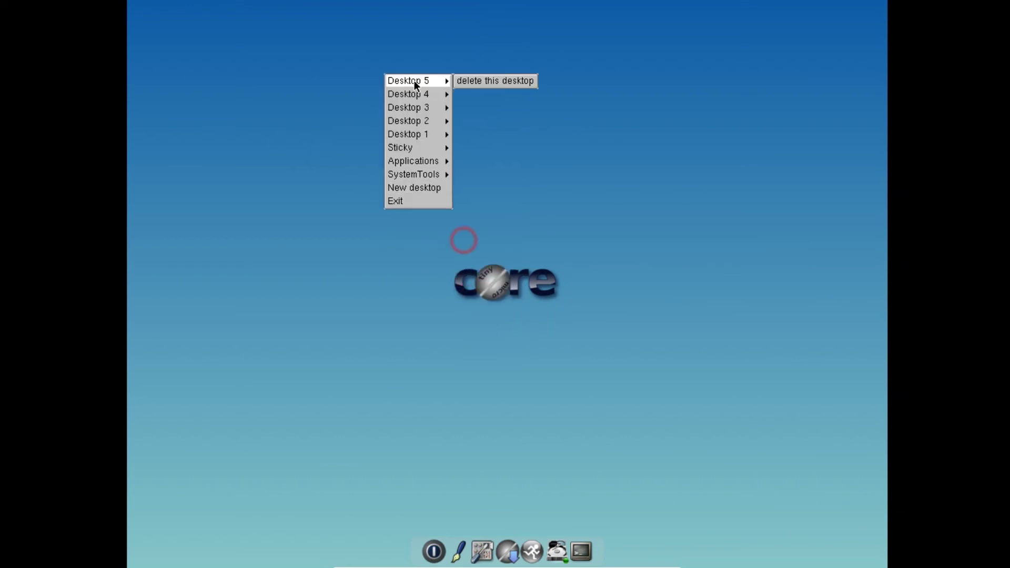
{"action": "left_click", "coordinate": [420, 187]}
{"action": "right_click", "coordinate": [423, 94]}
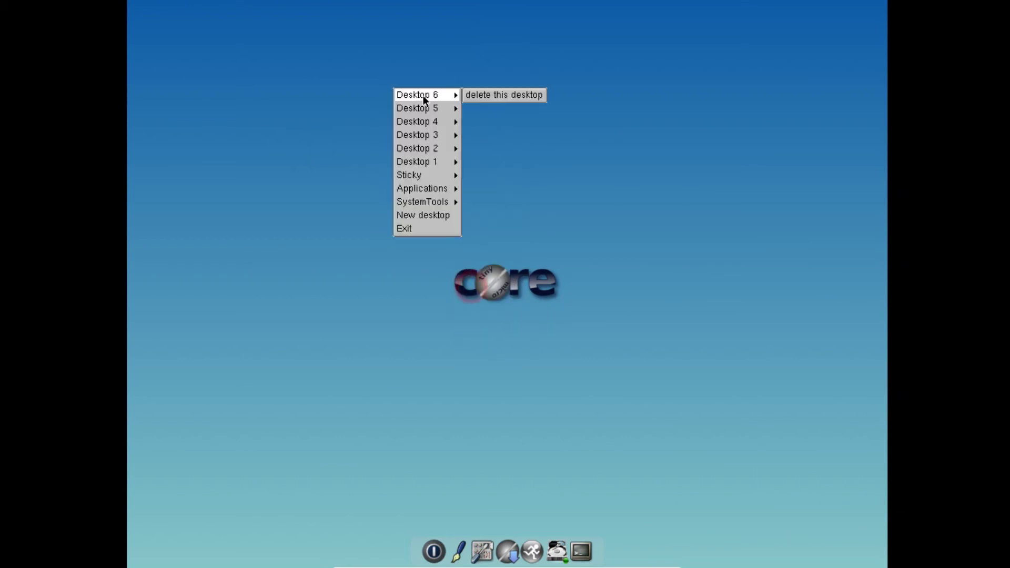
{"action": "left_click", "coordinate": [435, 214]}
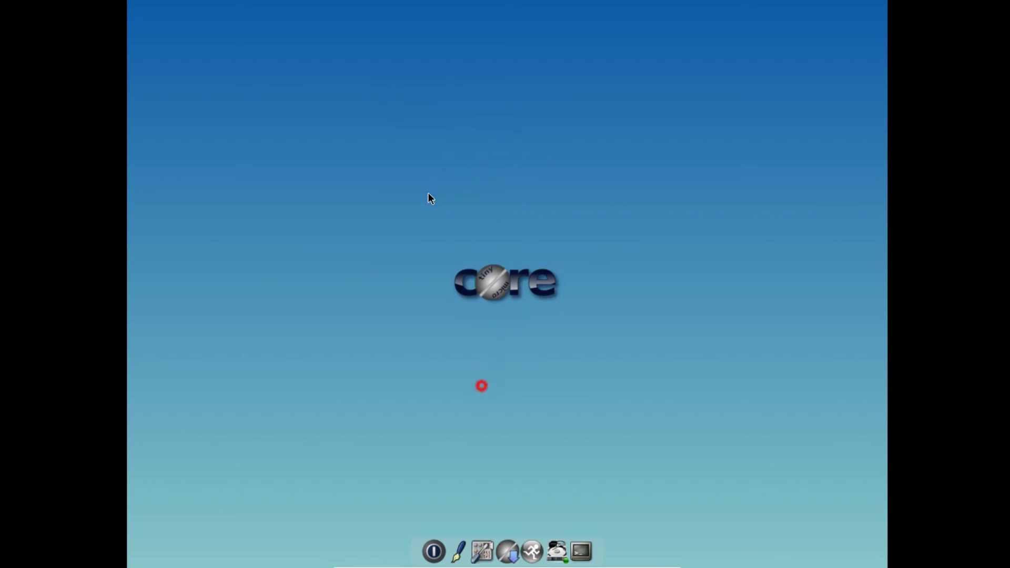
{"action": "right_click", "coordinate": [428, 193]}
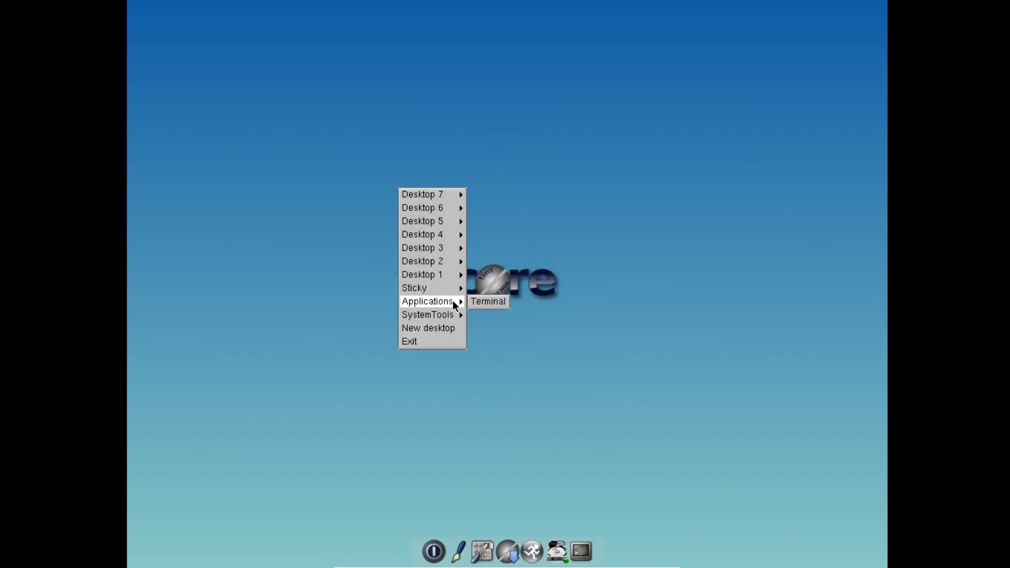
Open a terminal and launch the top process monitor from SystemTools
{"action": "left_click", "coordinate": [473, 301]}
{"action": "right_click", "coordinate": [387, 322]}
{"action": "mouse_move", "coordinate": [418, 322]}
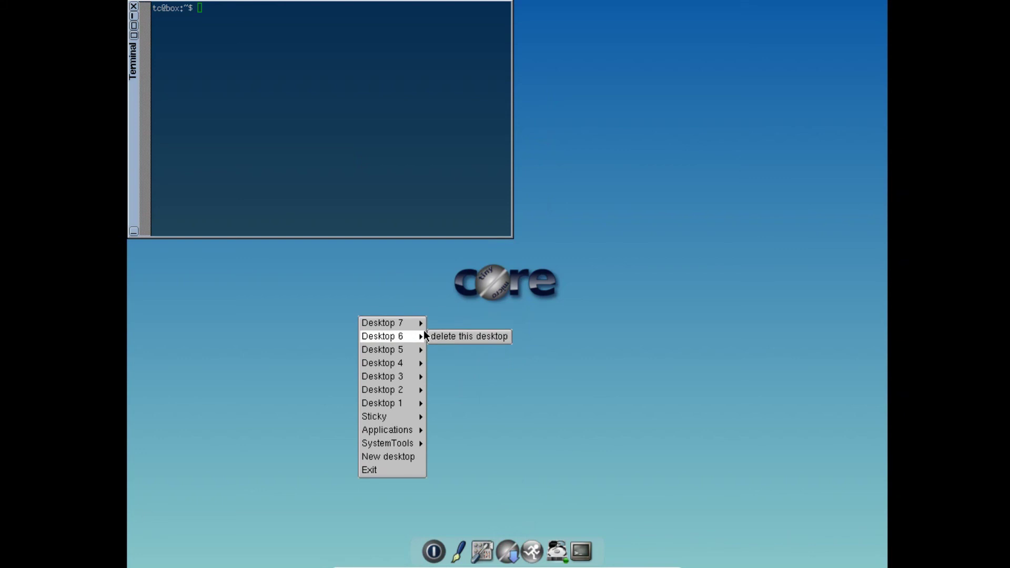
{"action": "mouse_move", "coordinate": [424, 362]}
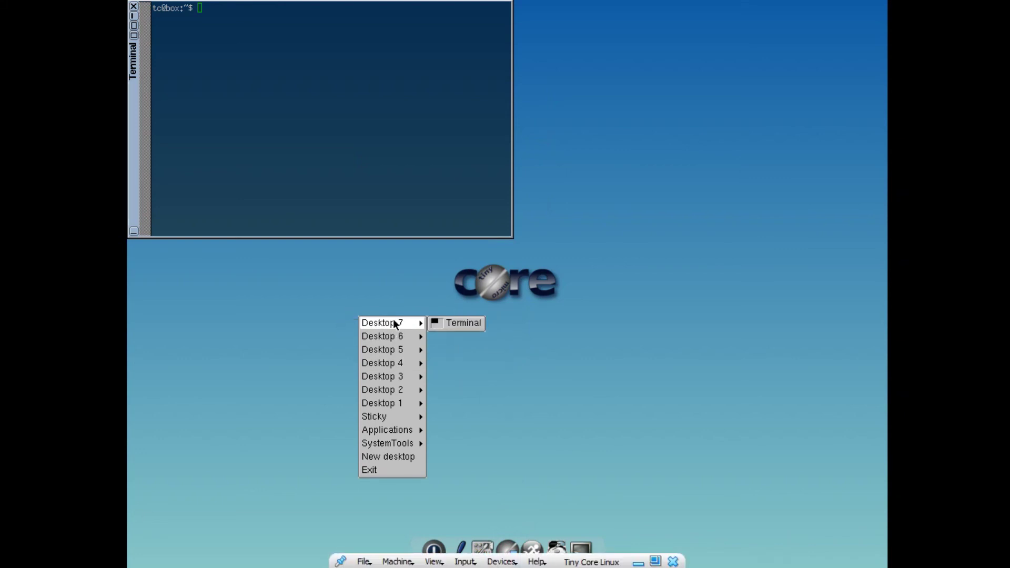
{"action": "mouse_move", "coordinate": [401, 337]}
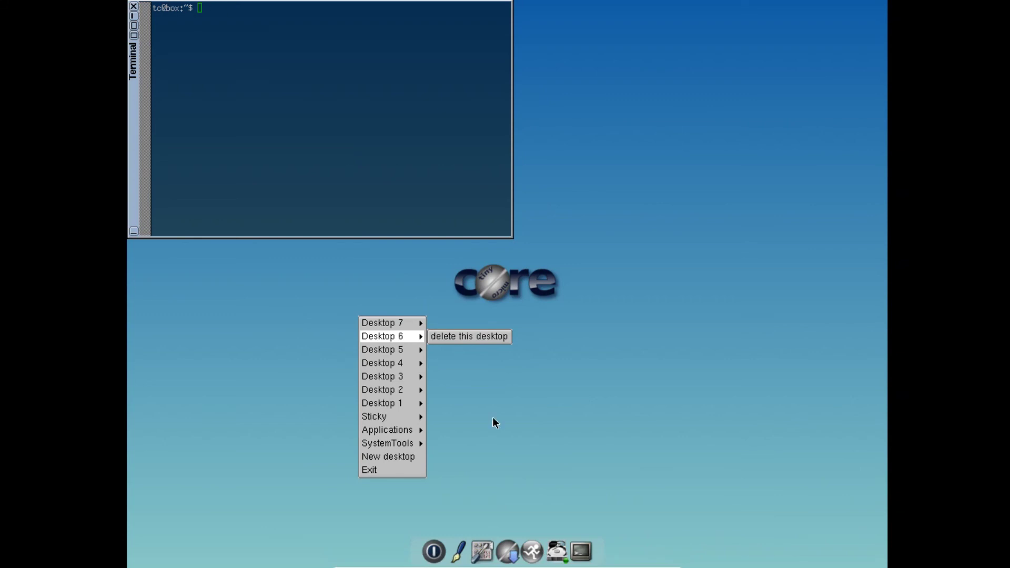
{"action": "mouse_move", "coordinate": [413, 429]}
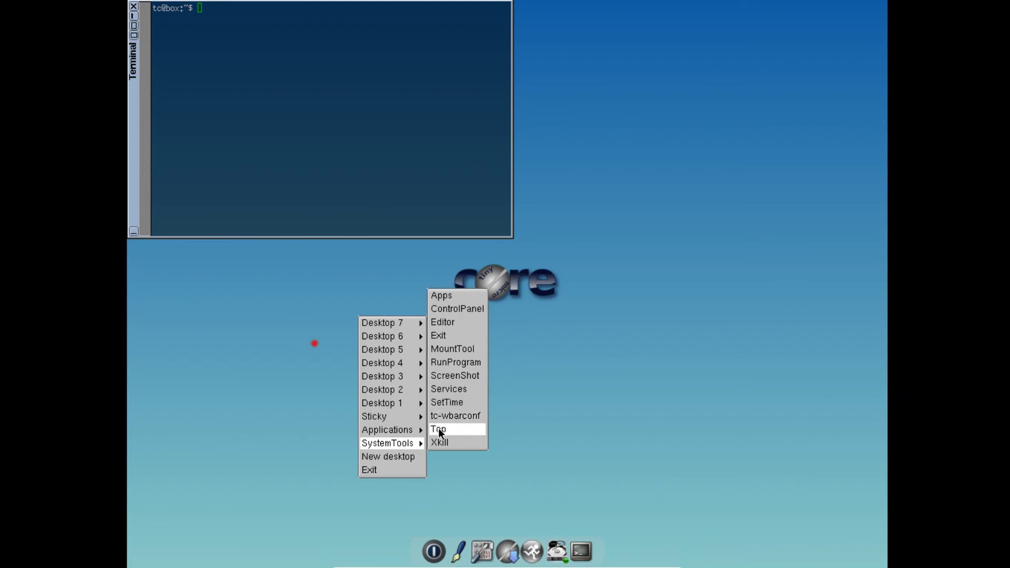
{"action": "left_click", "coordinate": [438, 429]}
Switch to Desktop 6 and delete Desktops 6, 5 and 4
{"action": "left_click", "coordinate": [550, 253]}
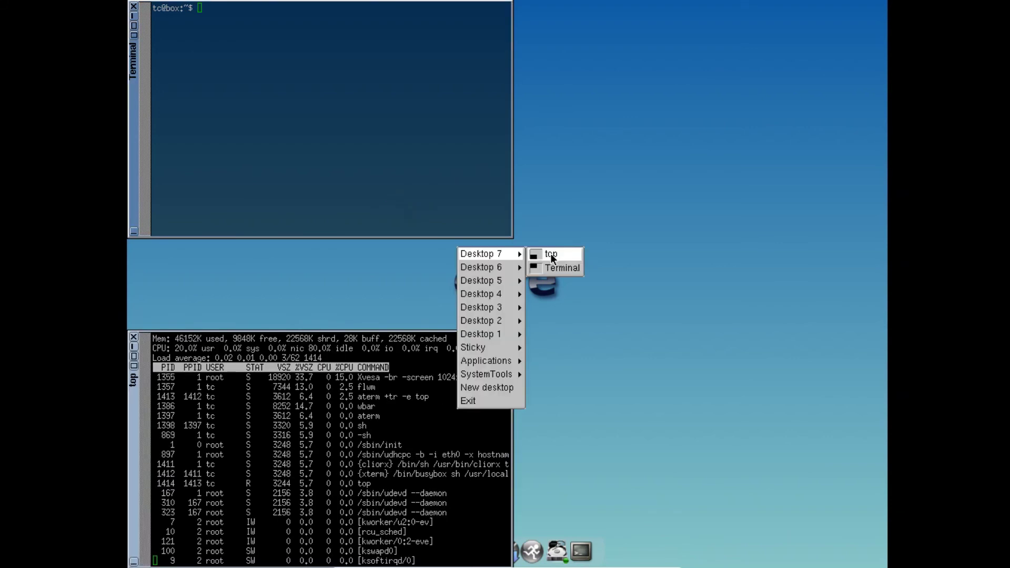
{"action": "left_click", "coordinate": [478, 268]}
{"action": "left_click", "coordinate": [474, 220]}
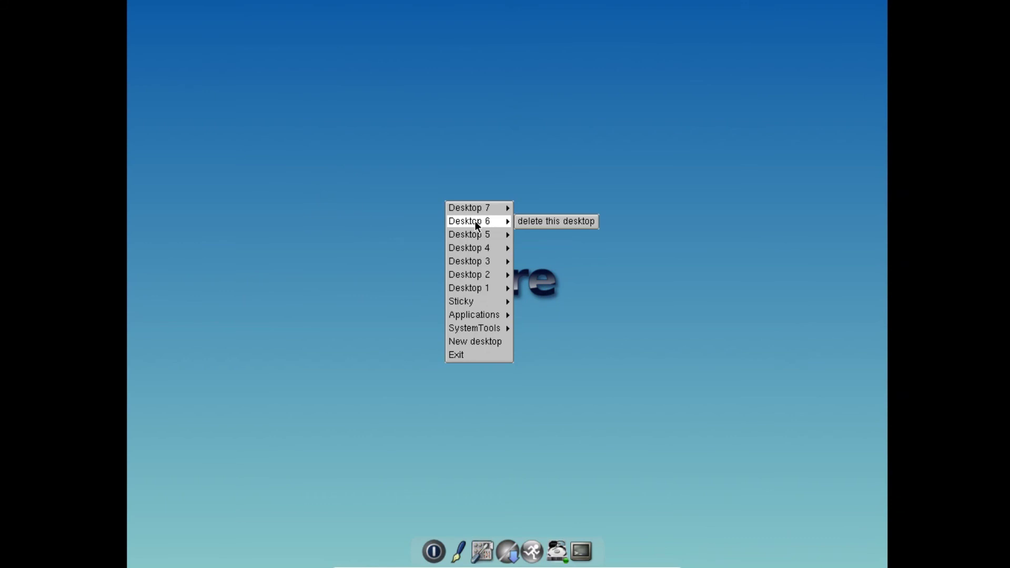
{"action": "mouse_move", "coordinate": [500, 207]}
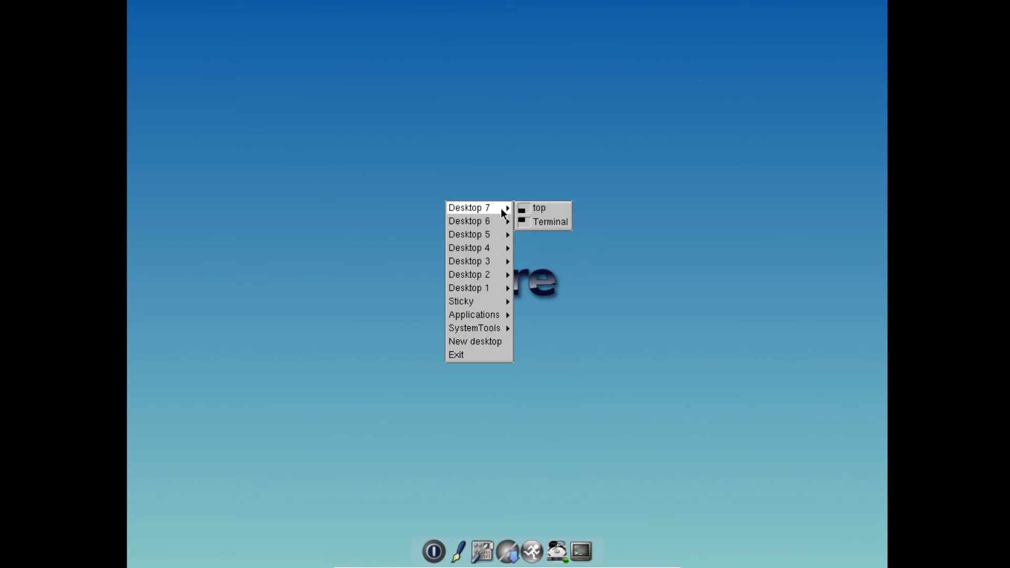
{"action": "left_click", "coordinate": [526, 221]}
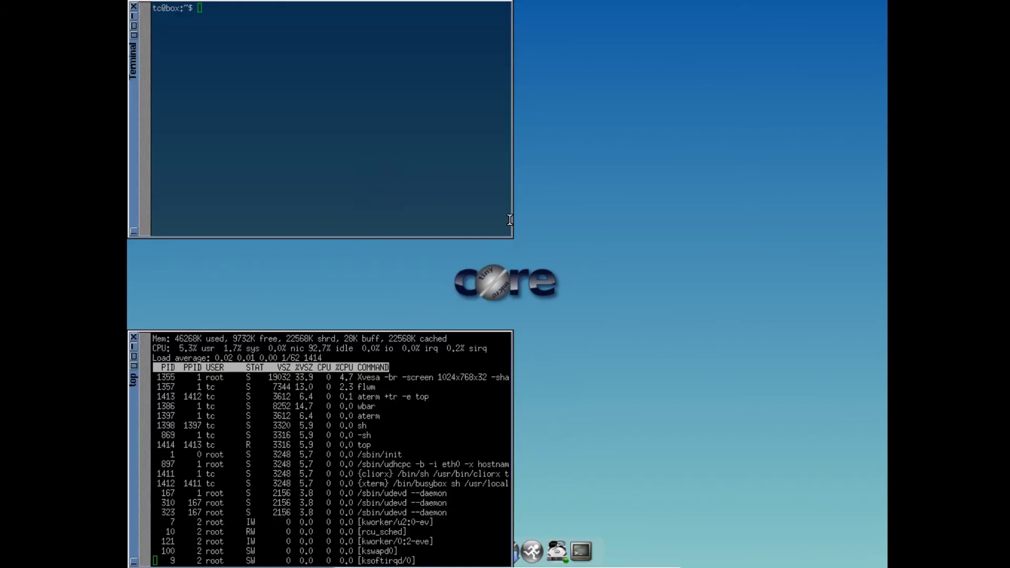
{"action": "left_click", "coordinate": [634, 227]}
{"action": "mouse_move", "coordinate": [649, 230]}
{"action": "left_click", "coordinate": [689, 233]}
{"action": "left_click", "coordinate": [570, 239]}
{"action": "left_click", "coordinate": [621, 248]}
Delete Desktops 3, 2 and 1, leaving only Desktop 7
{"action": "left_click", "coordinate": [528, 247]}
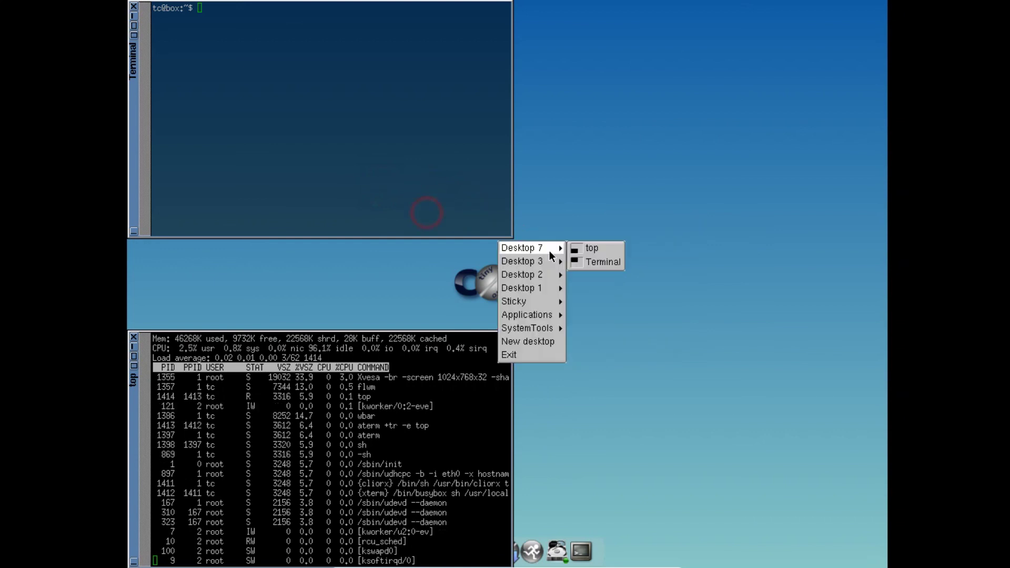
{"action": "left_click", "coordinate": [552, 253]}
{"action": "left_click", "coordinate": [566, 263]}
{"action": "mouse_move", "coordinate": [563, 263]}
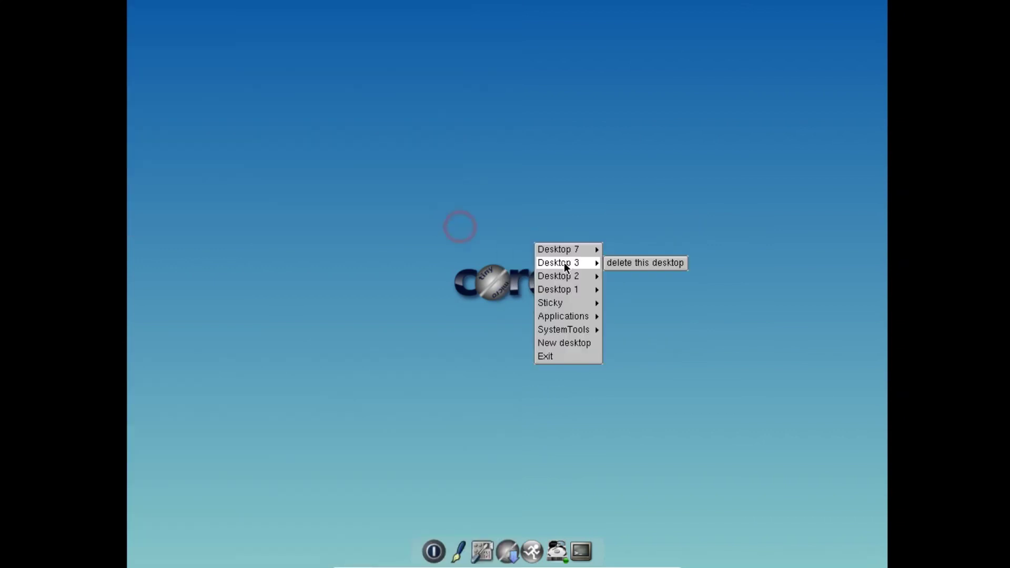
{"action": "left_click", "coordinate": [607, 263]}
{"action": "left_click", "coordinate": [607, 264]}
{"action": "left_click", "coordinate": [619, 267]}
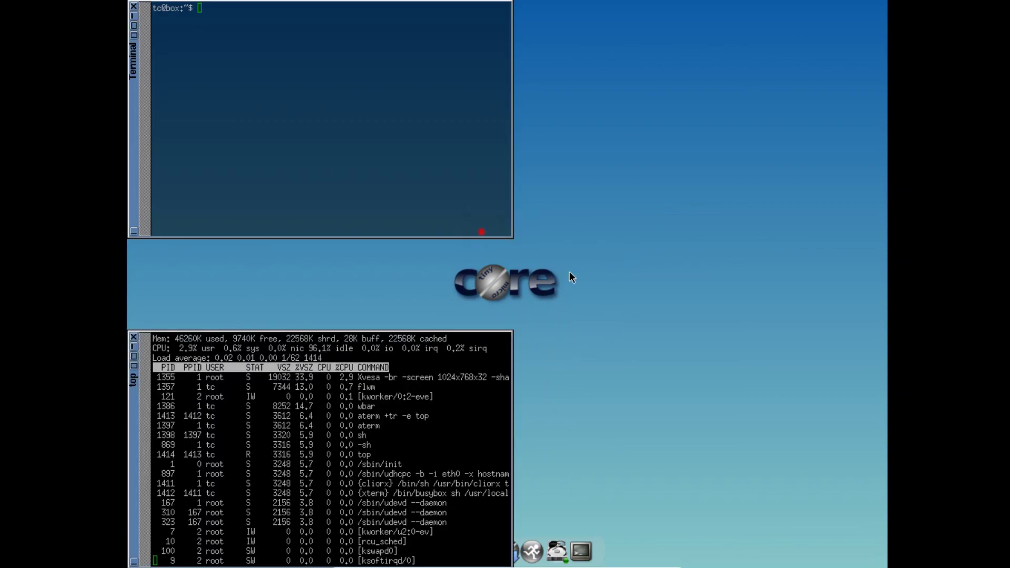
{"action": "left_click", "coordinate": [569, 271]}
{"action": "mouse_move", "coordinate": [583, 277]}
{"action": "left_click", "coordinate": [616, 285]}
{"action": "left_click", "coordinate": [497, 270]}
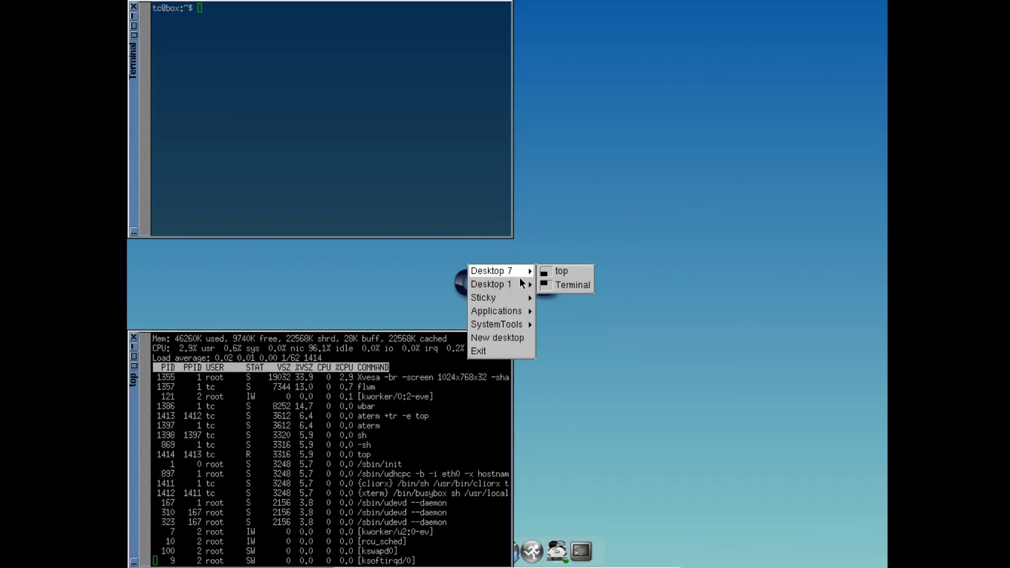
{"action": "mouse_move", "coordinate": [526, 284]}
{"action": "left_click", "coordinate": [570, 288]}
Open another terminal window from the desktop menu
{"action": "left_click", "coordinate": [579, 274]}
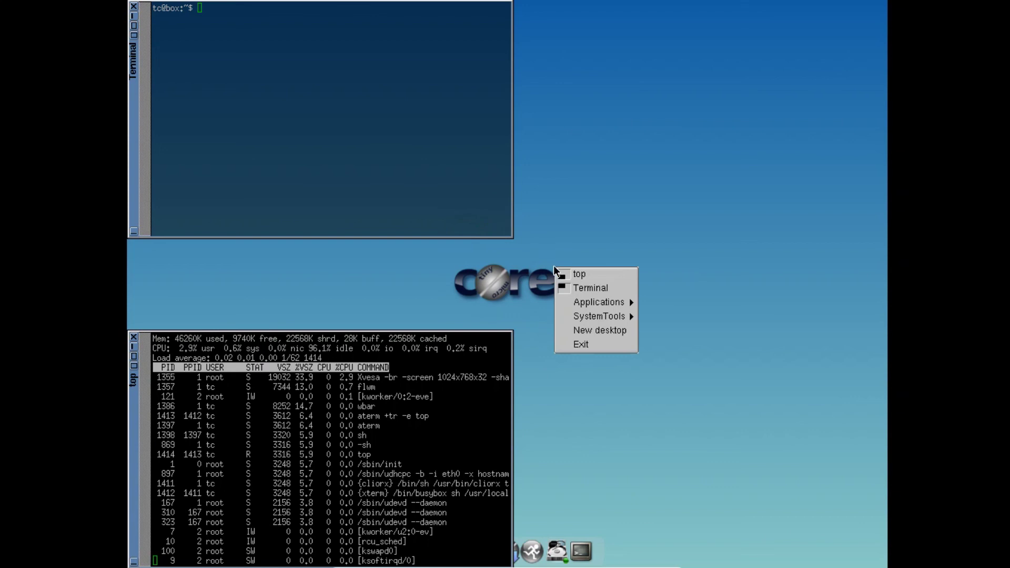
{"action": "mouse_move", "coordinate": [598, 302]}
{"action": "left_click", "coordinate": [652, 301]}
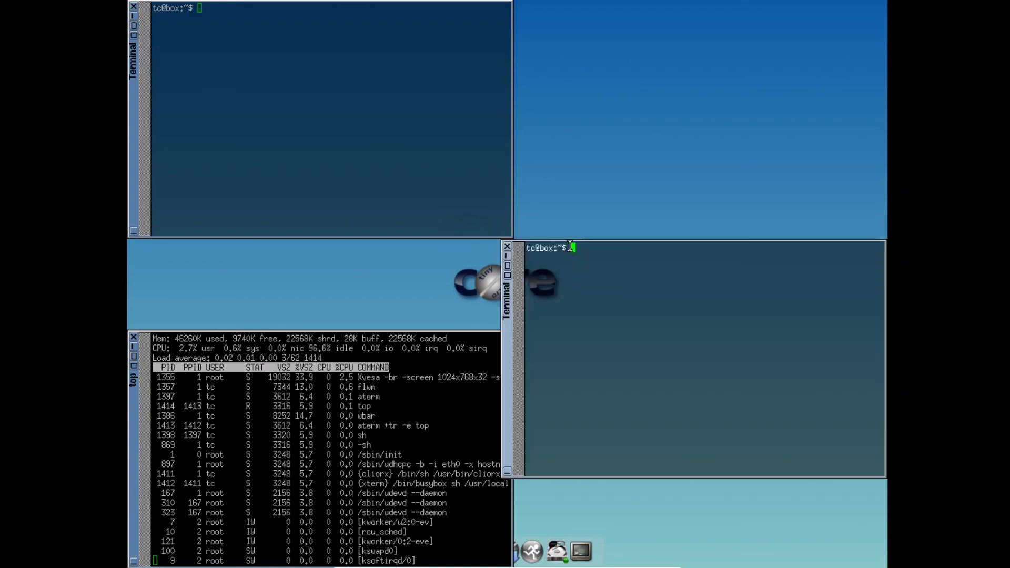
{"action": "left_click", "coordinate": [574, 200]}
Open the Control Panel and a blank text editor from the desktop menu
{"action": "mouse_move", "coordinate": [598, 251]}
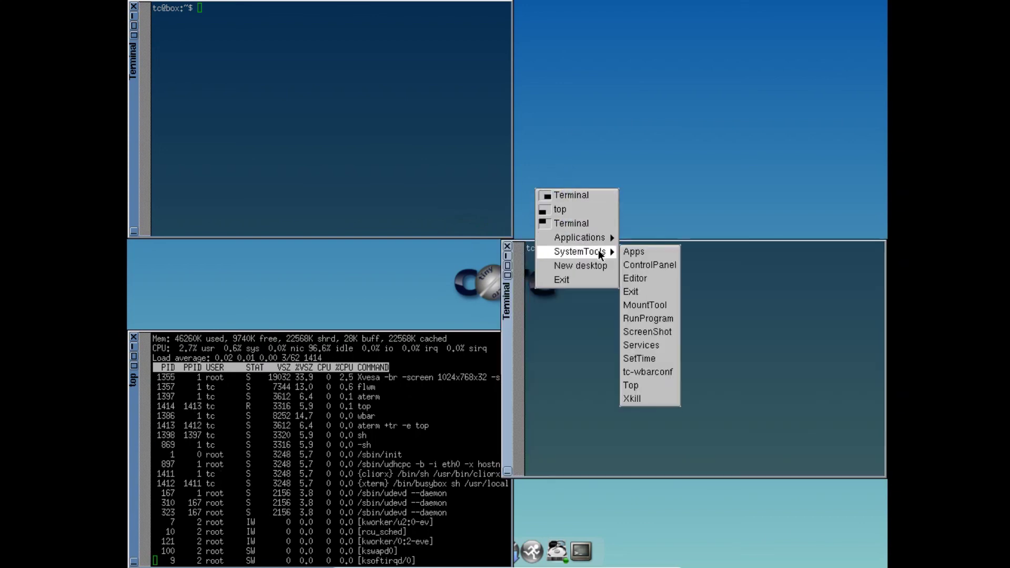
{"action": "left_click", "coordinate": [643, 265]}
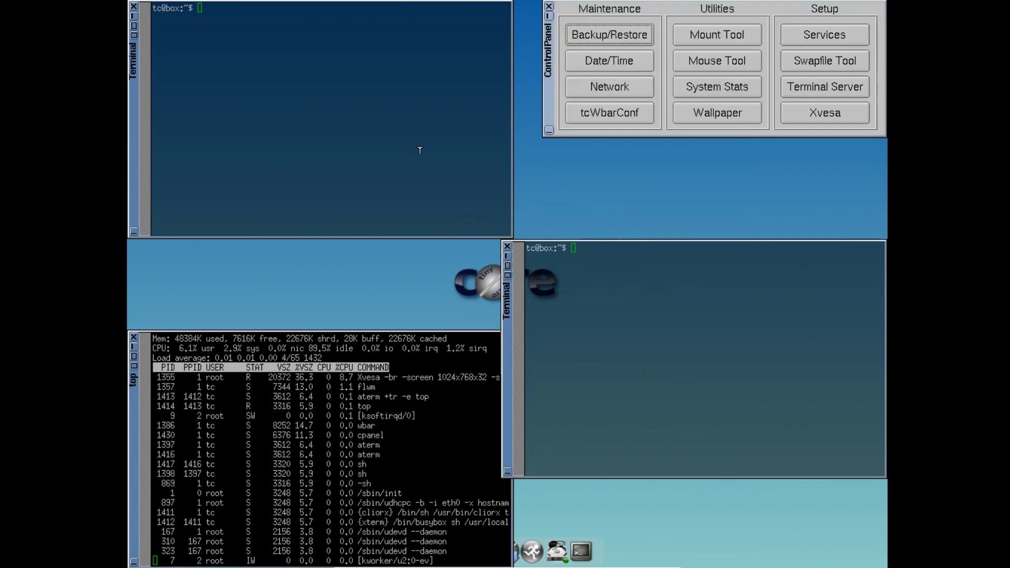
{"action": "left_click", "coordinate": [670, 162]}
{"action": "mouse_move", "coordinate": [707, 237]}
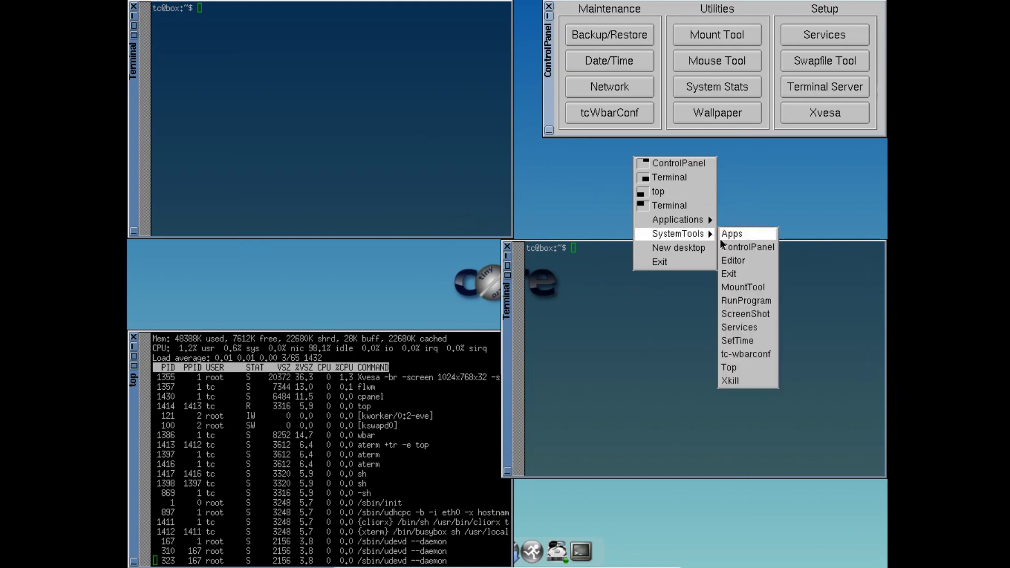
{"action": "left_click", "coordinate": [733, 260]}
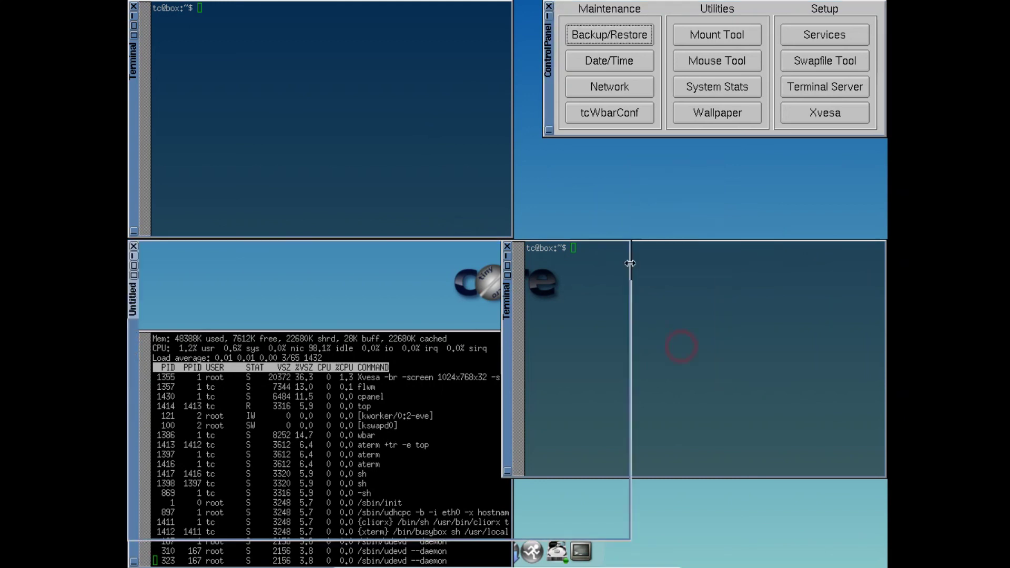
Open tc-wbarconf for the wbar dock icons and leave full-screen mode with Host+F
{"action": "left_click", "coordinate": [558, 187]}
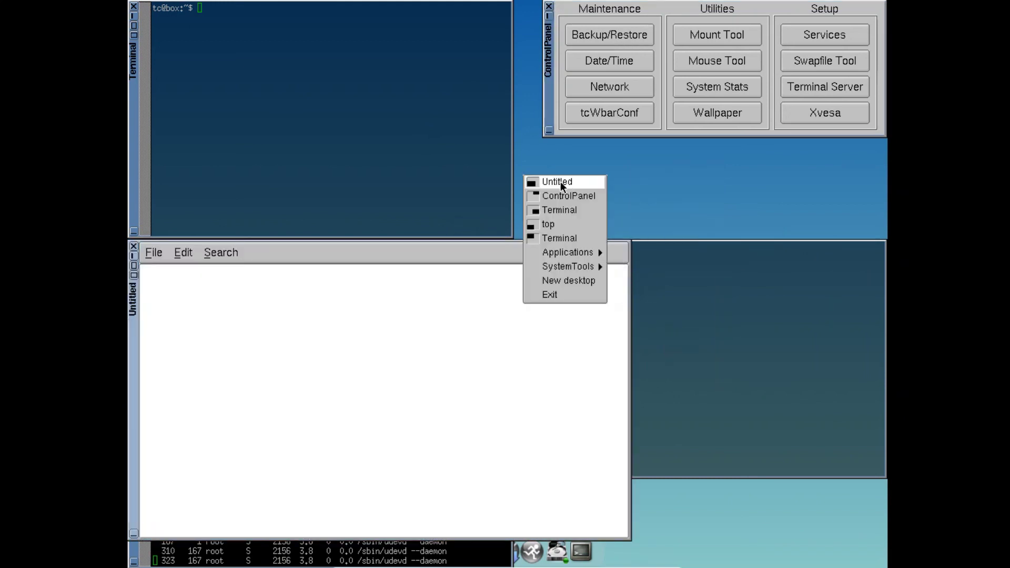
{"action": "left_click", "coordinate": [651, 176]}
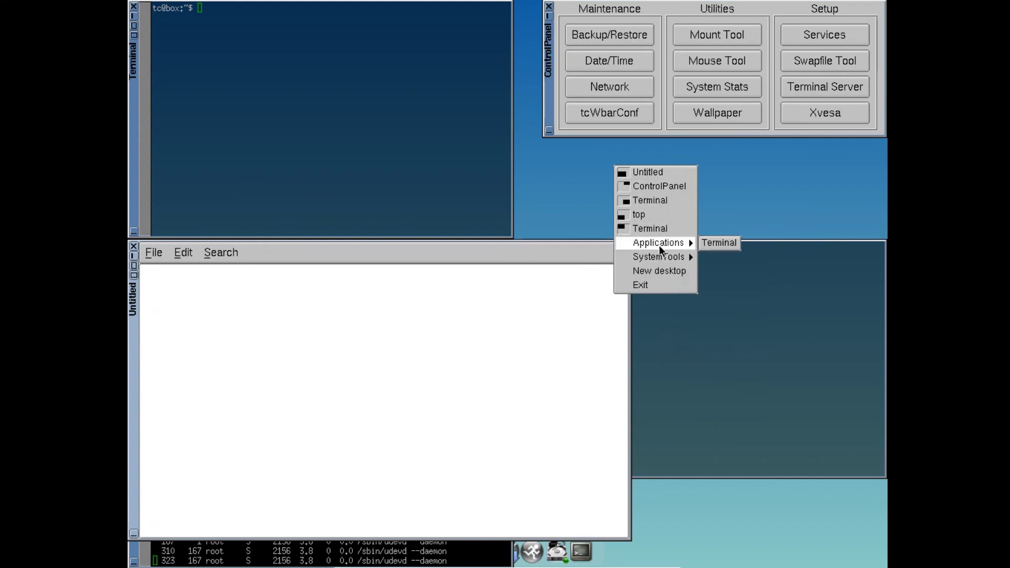
{"action": "mouse_move", "coordinate": [670, 258]}
{"action": "mouse_move", "coordinate": [684, 257]}
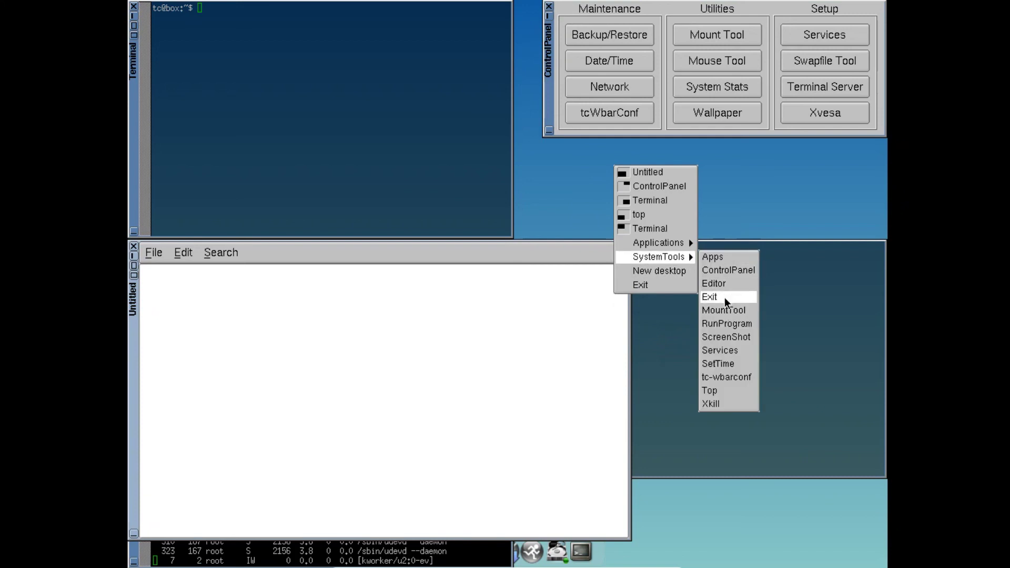
{"action": "left_click", "coordinate": [729, 377]}
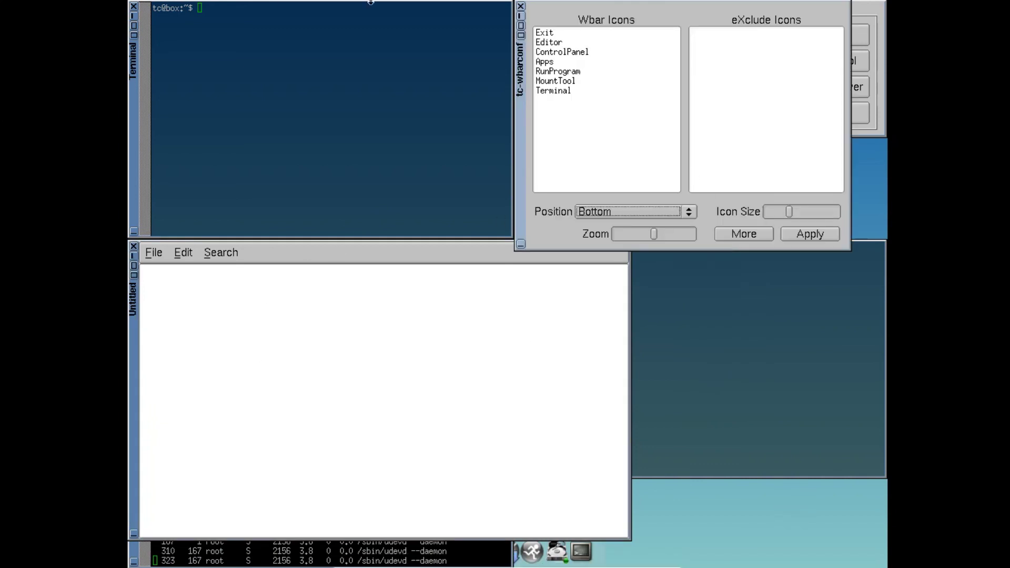
{"action": "key", "text": "Control_R+f"}
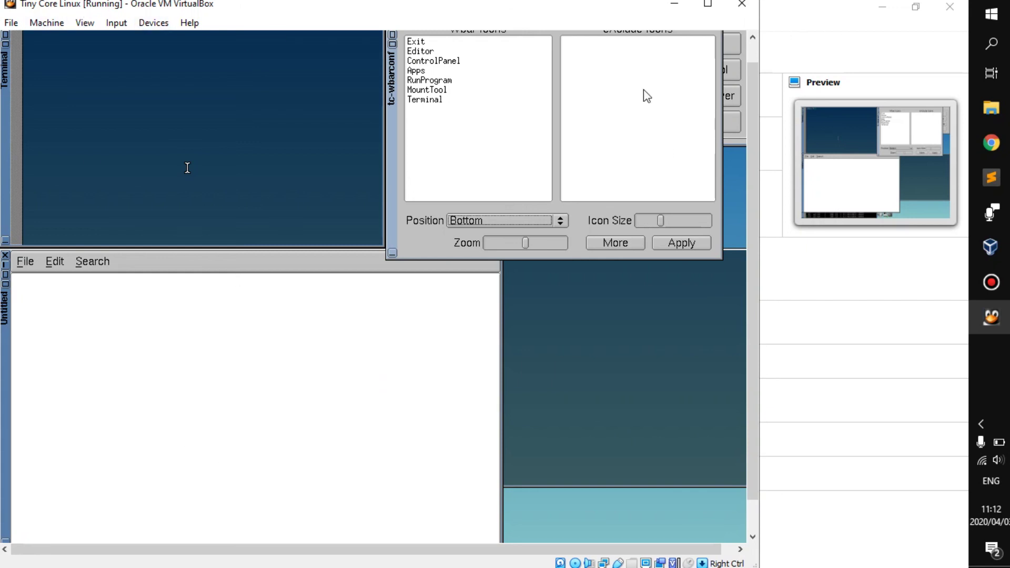
Power off the Tiny Core VM, start it again, and switch its display to full screen
{"action": "left_click", "coordinate": [741, 4]}
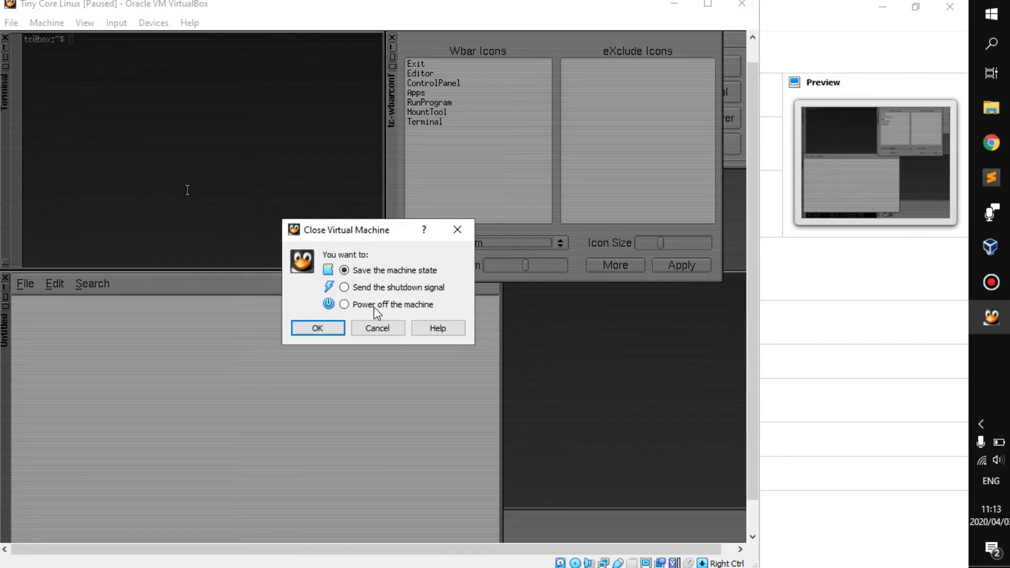
{"action": "left_click", "coordinate": [373, 305]}
{"action": "left_click", "coordinate": [327, 329]}
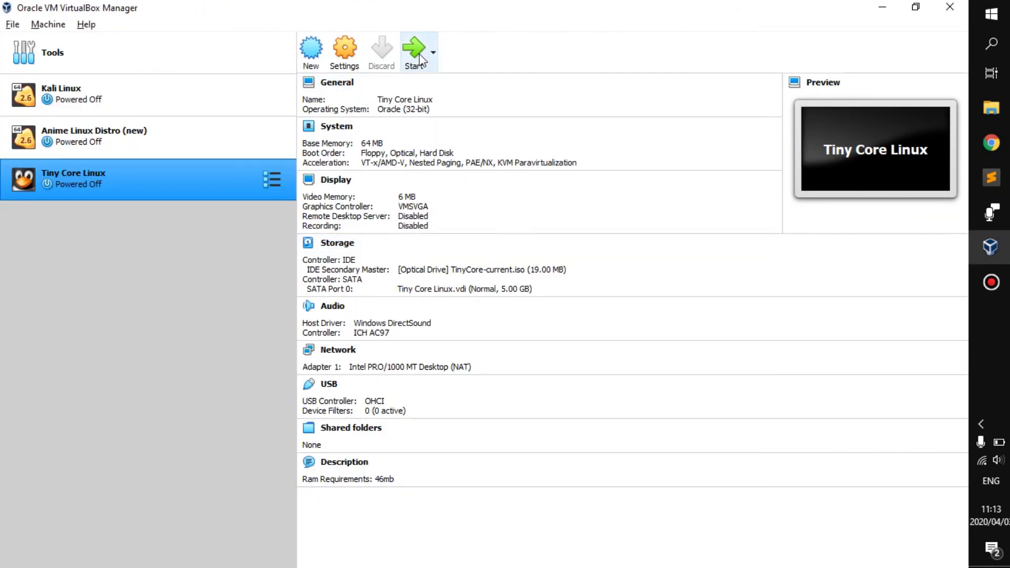
{"action": "left_click", "coordinate": [414, 51]}
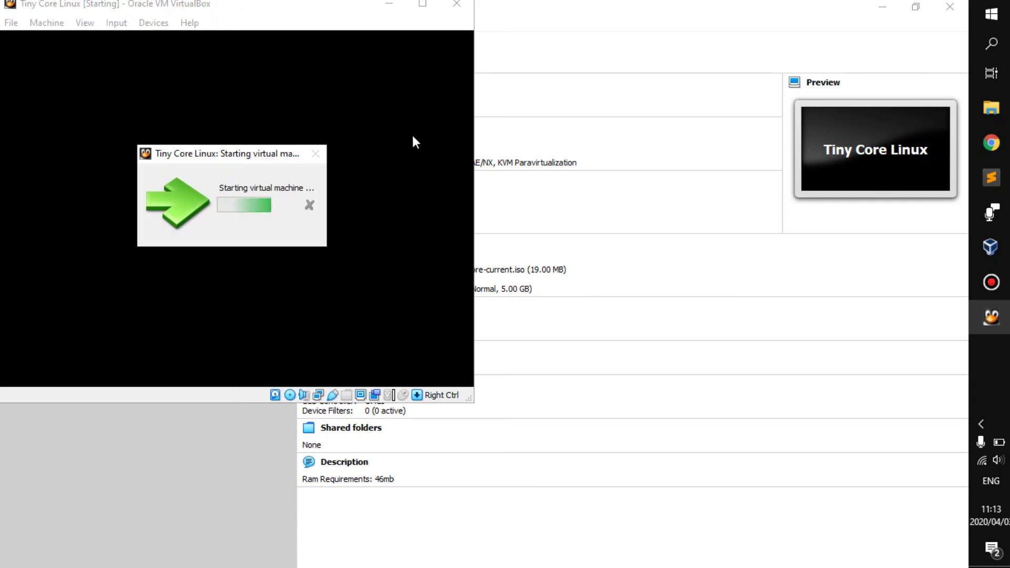
{"action": "key", "text": "Control_R+f"}
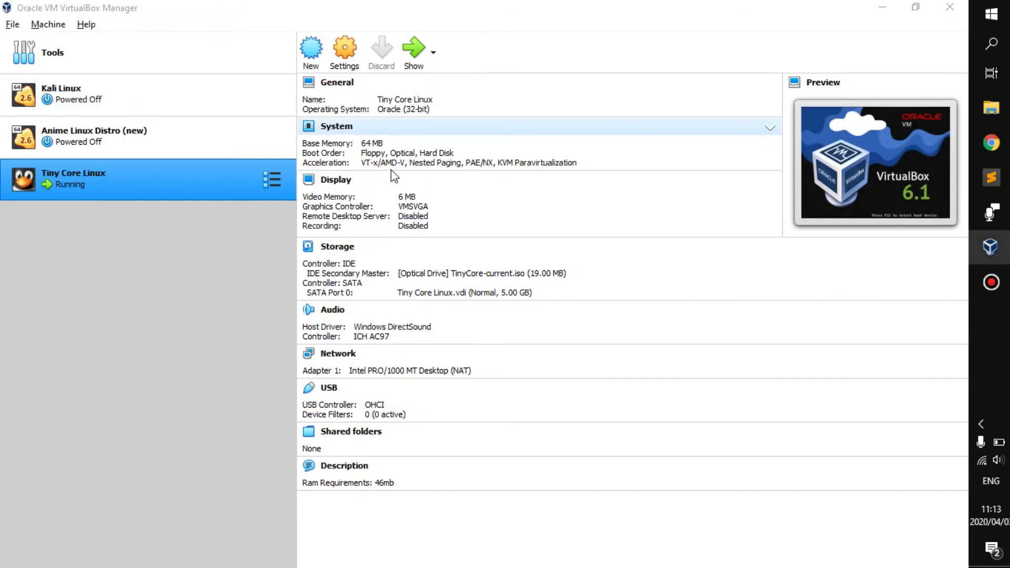
Boot the slow-devices TinyCore entry, then launch top from the desktop menu and close it
{"action": "key", "text": "Down"}
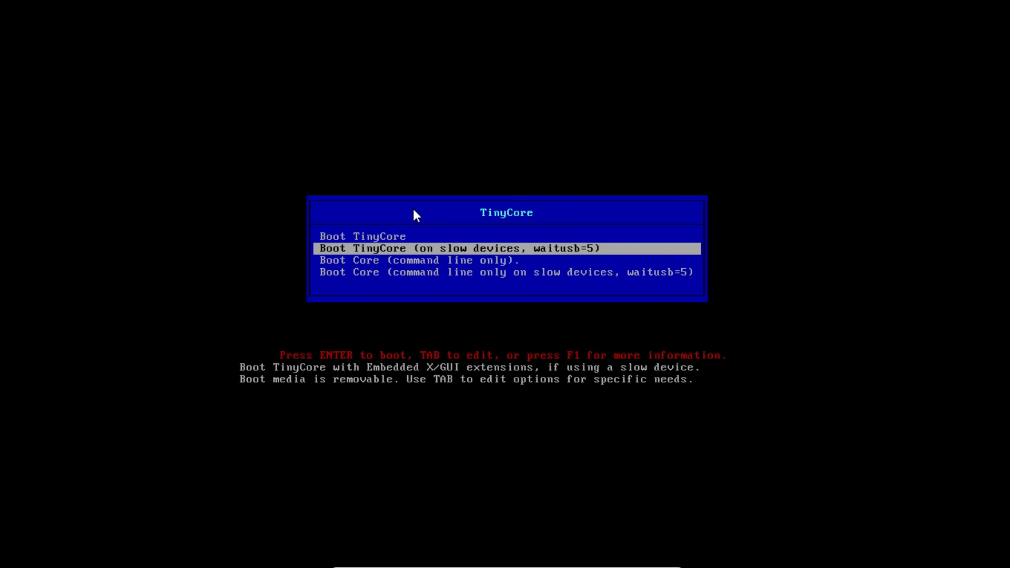
{"action": "key", "text": "Return"}
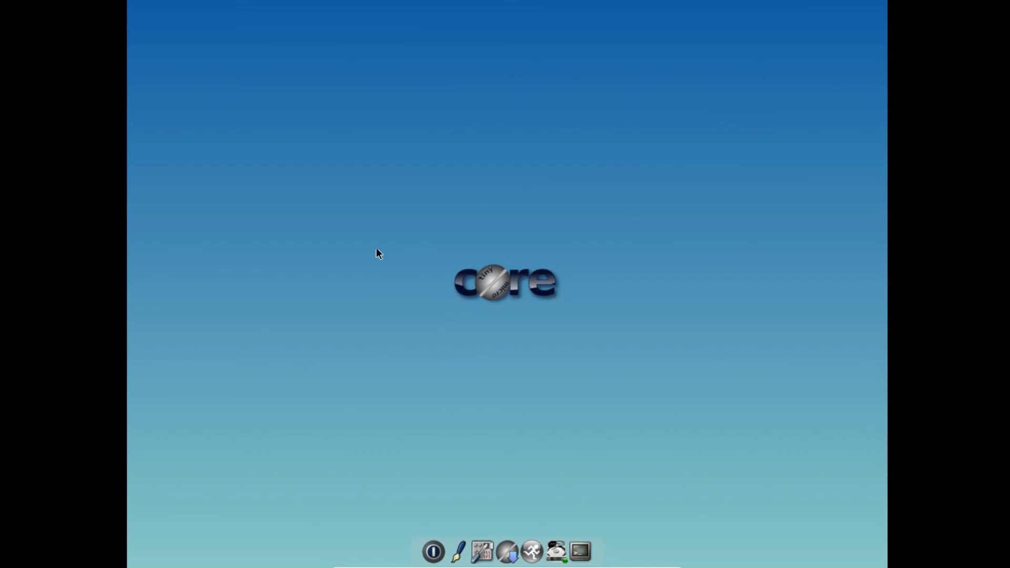
{"action": "right_click", "coordinate": [424, 177]}
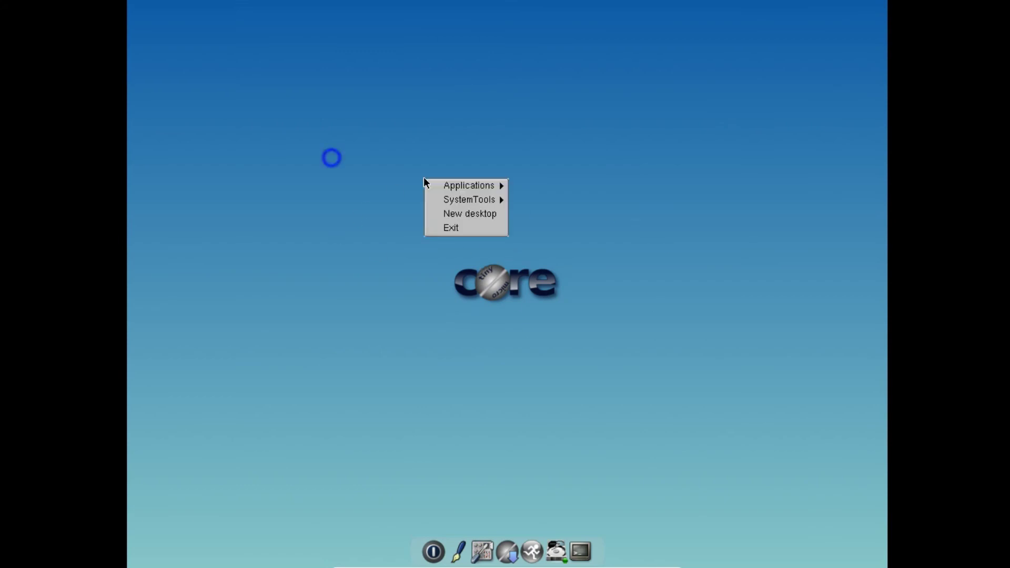
{"action": "mouse_move", "coordinate": [488, 202]}
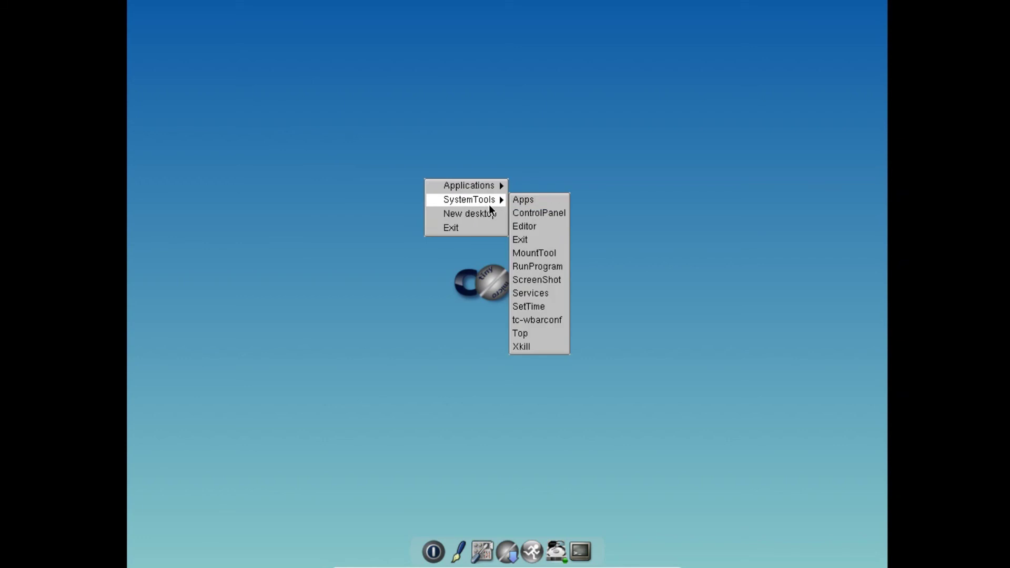
{"action": "left_click", "coordinate": [524, 333]}
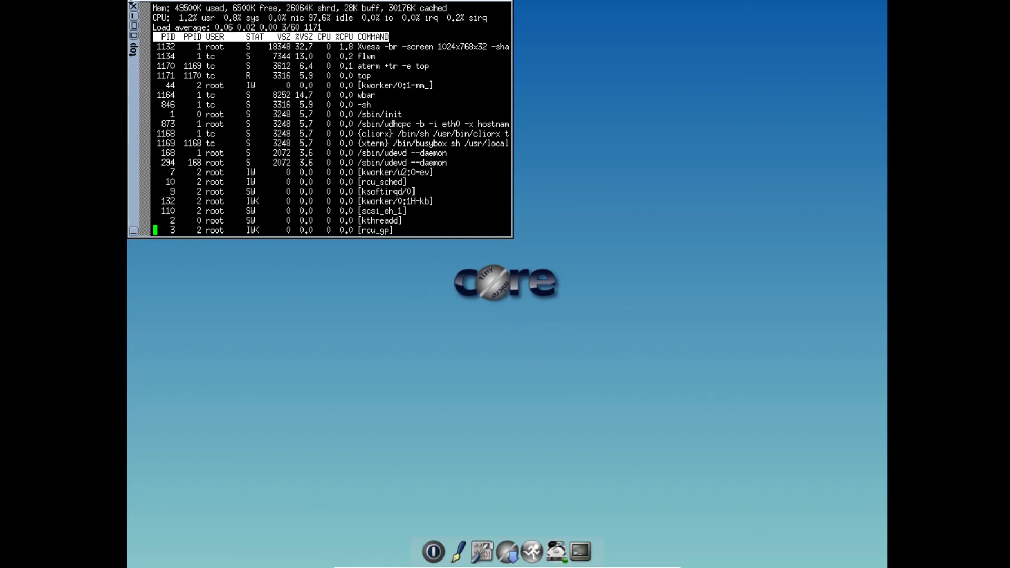
{"action": "left_click", "coordinate": [132, 5]}
Launch a blank text editor and the top process monitor from SystemTools
{"action": "left_click", "coordinate": [542, 188]}
{"action": "mouse_move", "coordinate": [583, 199]}
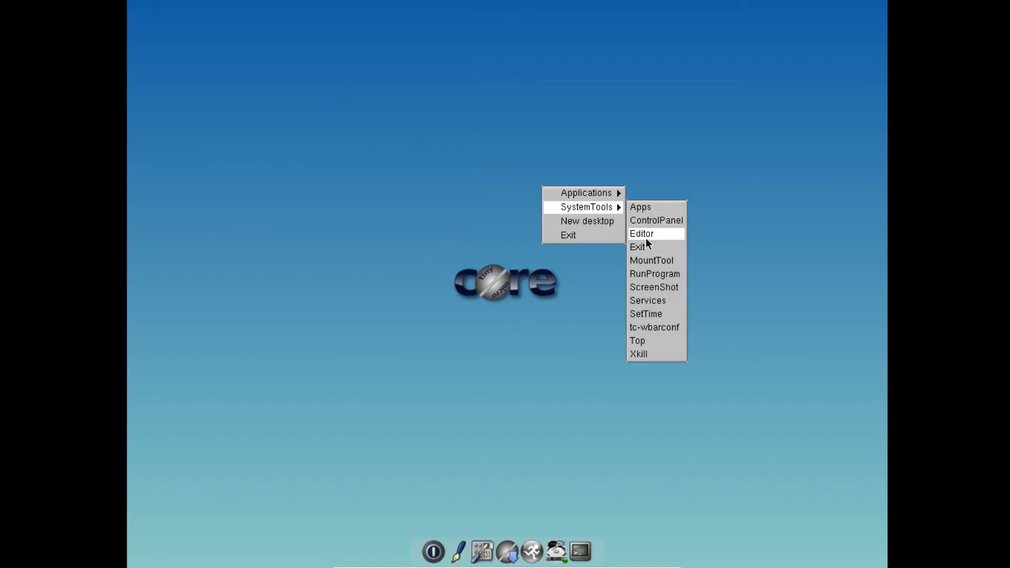
{"action": "left_click", "coordinate": [649, 235]}
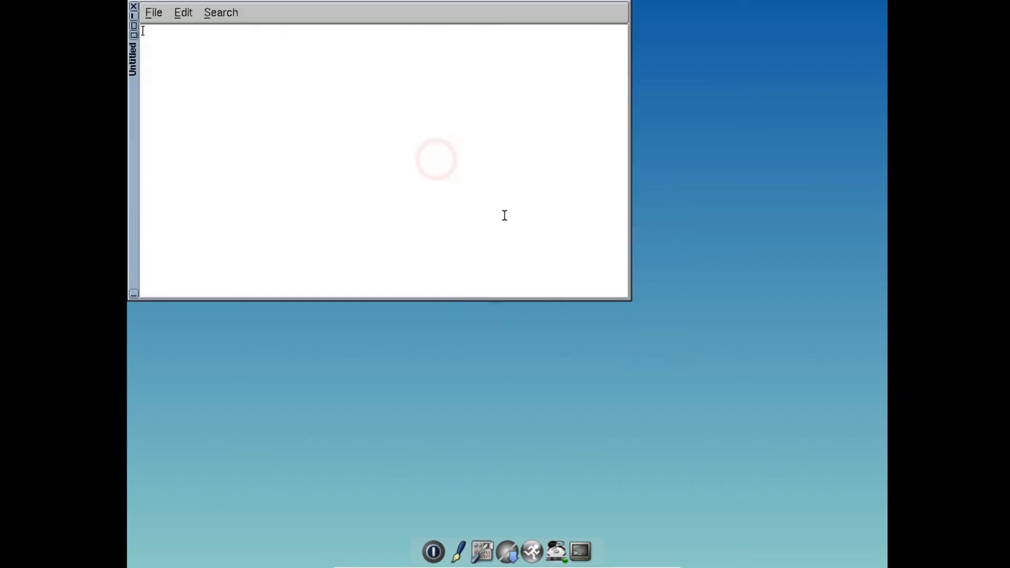
{"action": "left_click", "coordinate": [719, 208]}
{"action": "mouse_move", "coordinate": [721, 220]}
{"action": "mouse_move", "coordinate": [757, 234]}
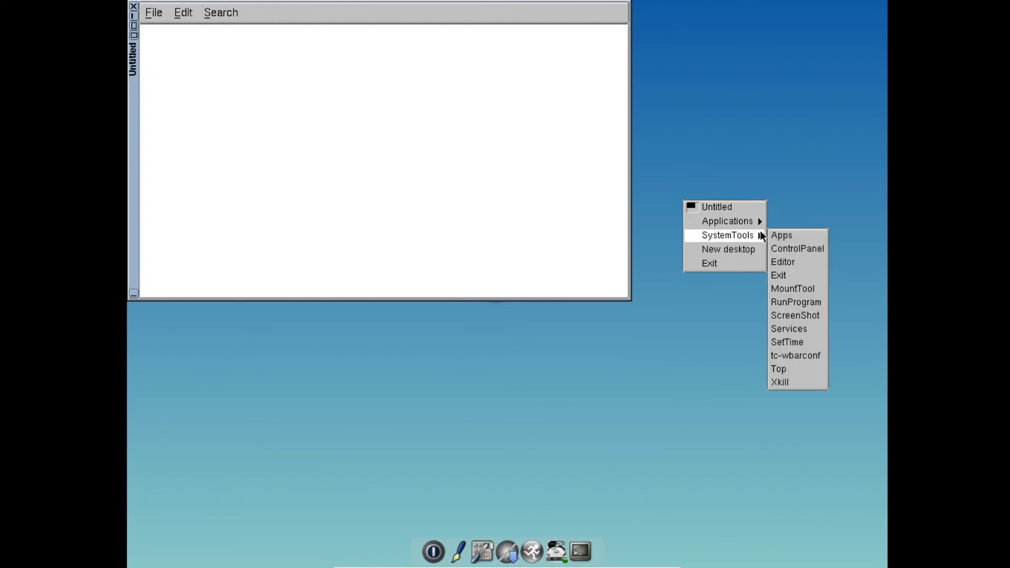
{"action": "left_click", "coordinate": [793, 384]}
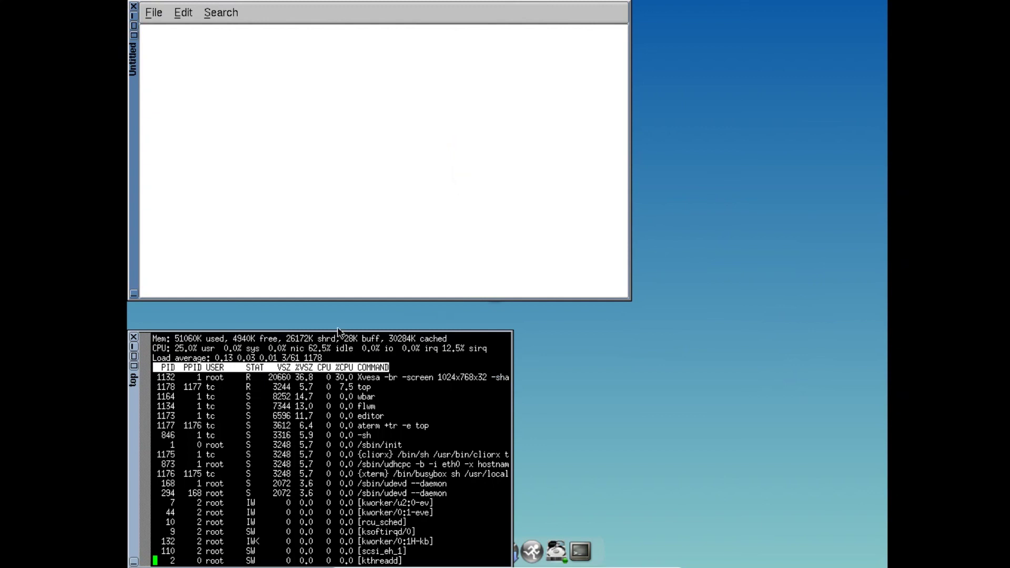
Highlight top's free memory figure, then open a shell terminal and the Control Panel
{"action": "left_click_drag", "start_coordinate": [232, 340], "coordinate": [253, 339]}
{"action": "left_click", "coordinate": [746, 219]}
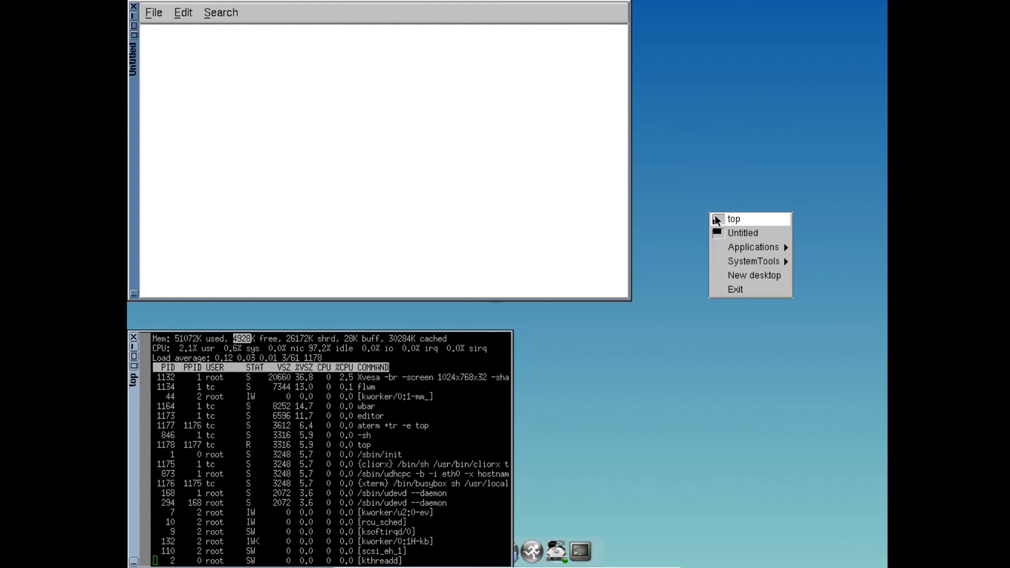
{"action": "mouse_move", "coordinate": [761, 252]}
{"action": "left_click", "coordinate": [810, 247]}
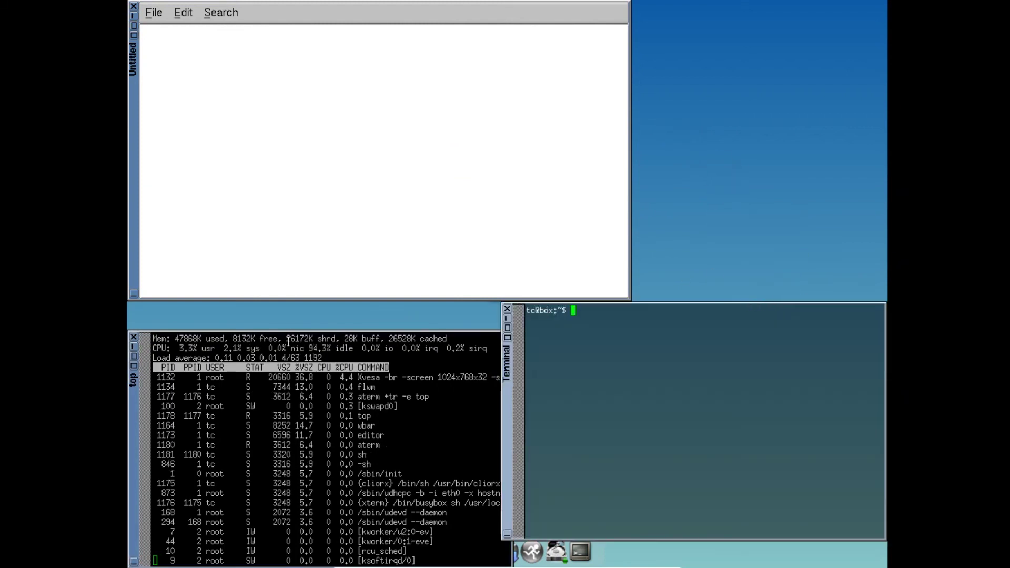
{"action": "left_click", "coordinate": [719, 171]}
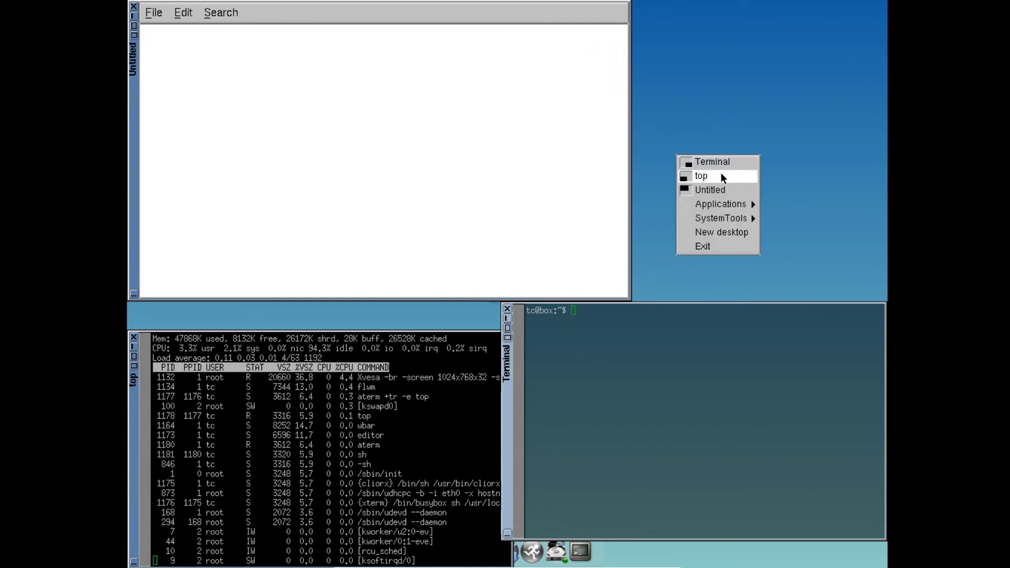
{"action": "mouse_move", "coordinate": [735, 216]}
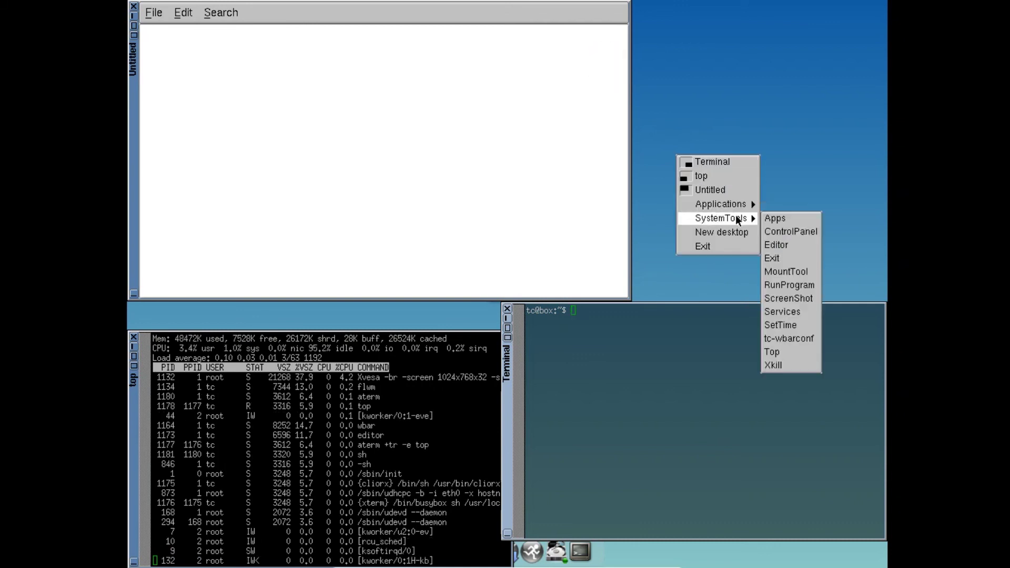
{"action": "left_click", "coordinate": [775, 232]}
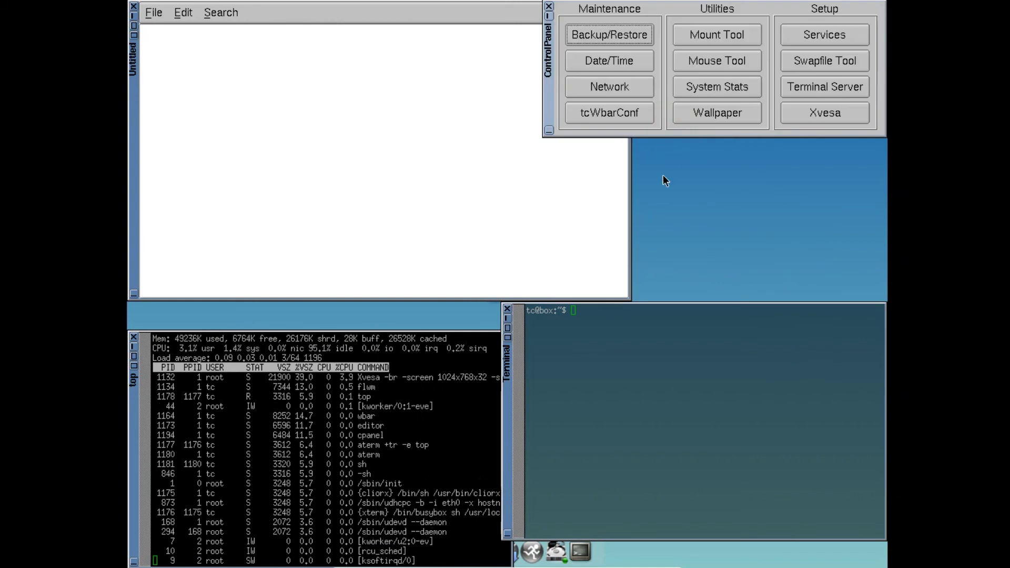
Launch the Services manager and MountTool from the SystemTools menu
{"action": "left_click", "coordinate": [673, 194]}
{"action": "mouse_move", "coordinate": [690, 255]}
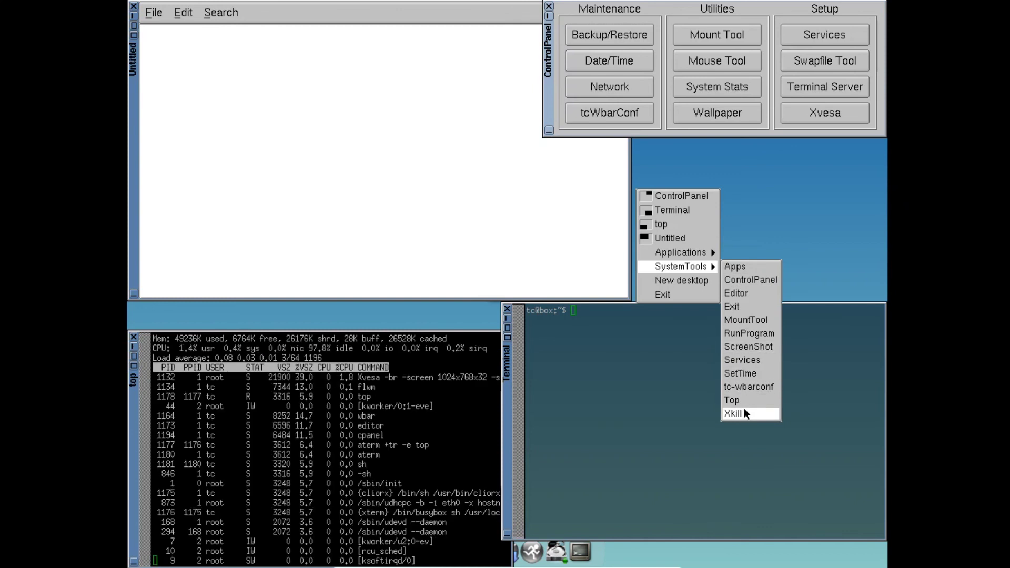
{"action": "left_click", "coordinate": [762, 363]}
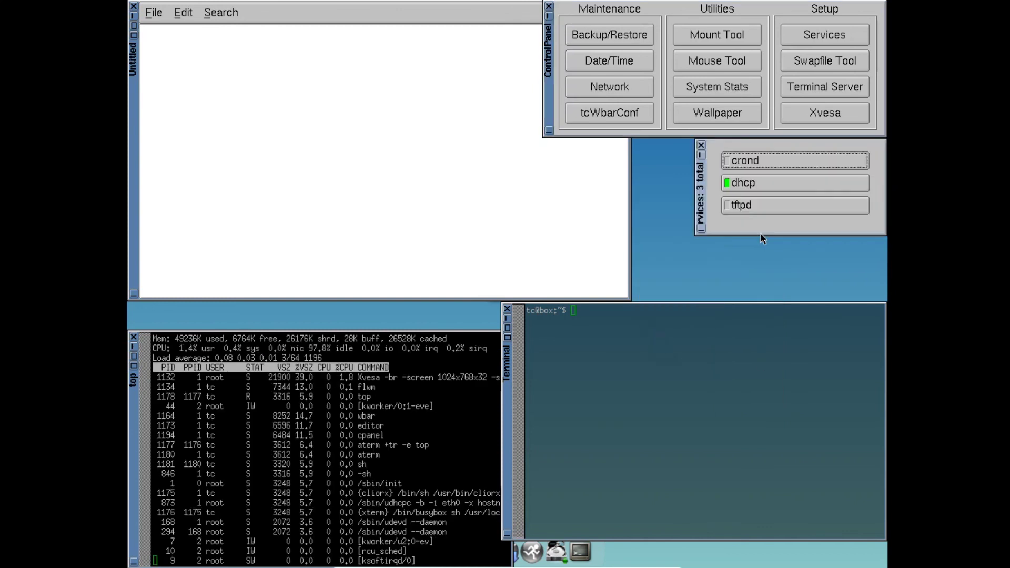
{"action": "left_click", "coordinate": [668, 218]}
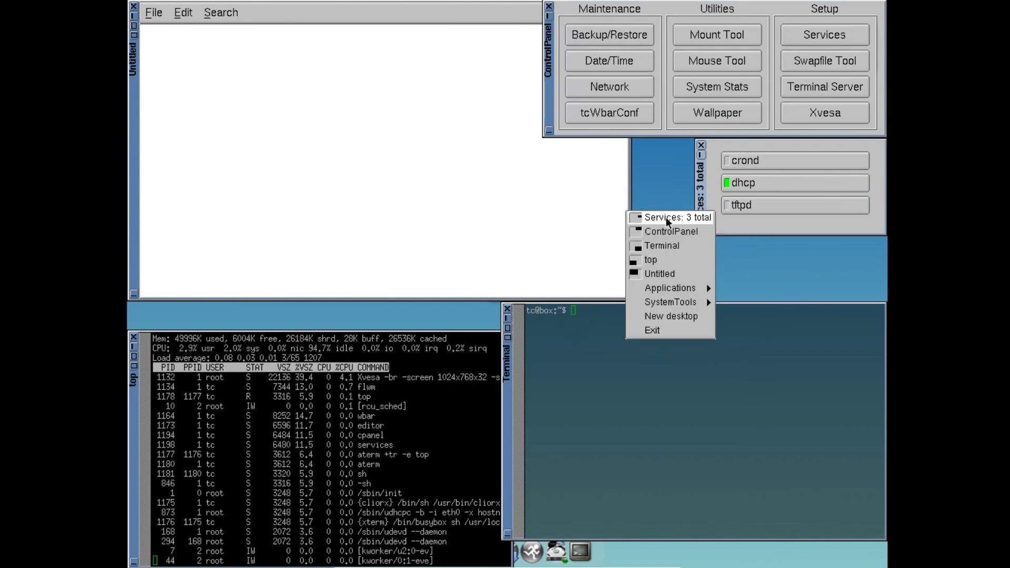
{"action": "mouse_move", "coordinate": [684, 293]}
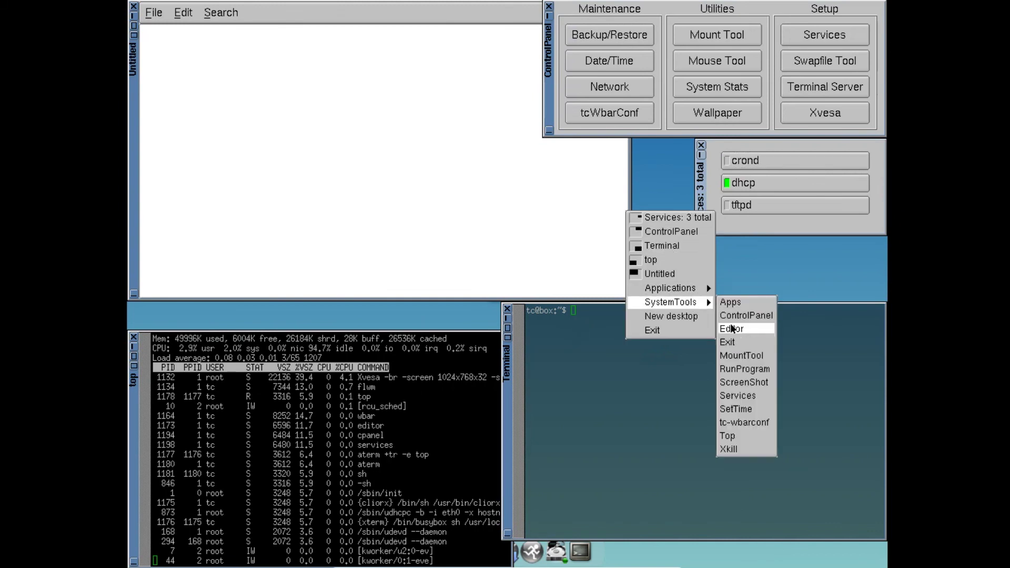
{"action": "left_click", "coordinate": [748, 358]}
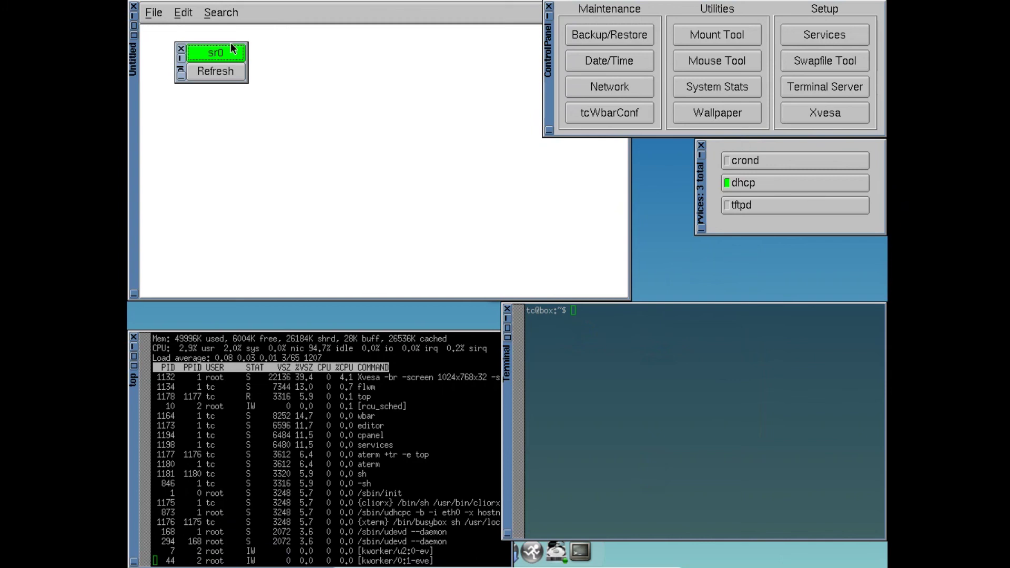
In tc-wbarconf, move Editor to eXclude Icons and back to the wbar list, then bring top forward
{"action": "left_click", "coordinate": [655, 251]}
{"action": "left_click", "coordinate": [668, 265]}
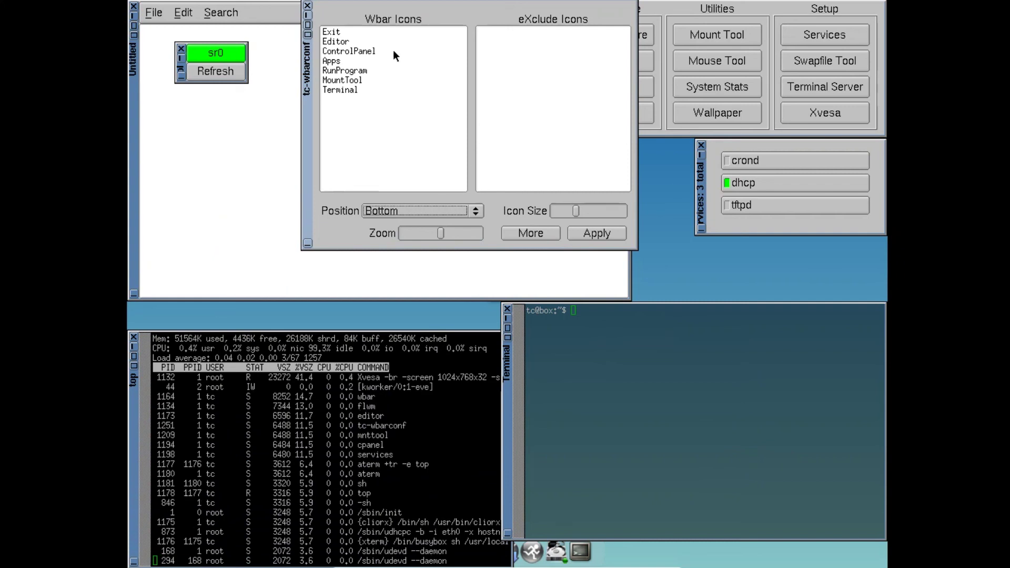
{"action": "left_click", "coordinate": [332, 41]}
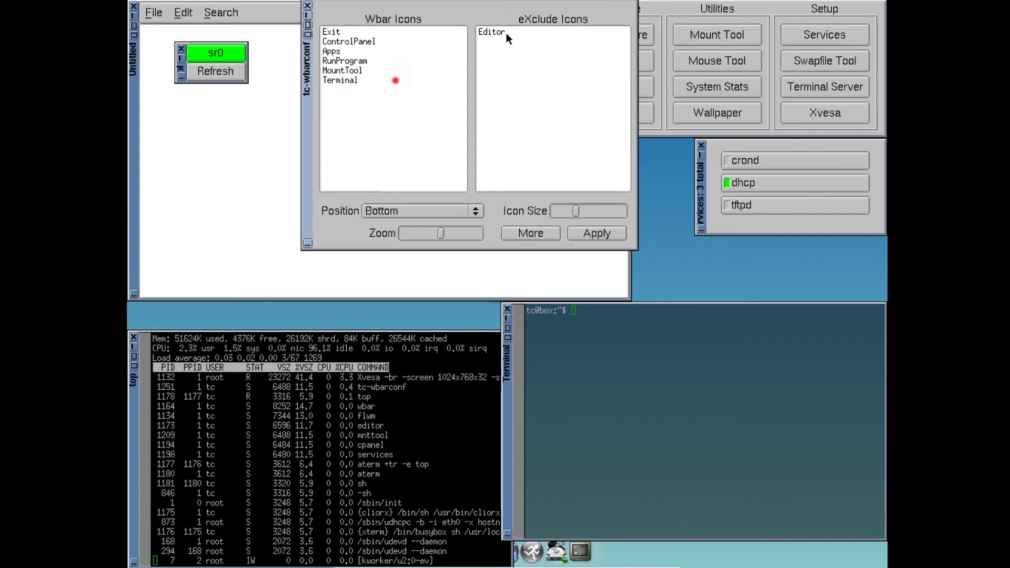
{"action": "left_click", "coordinate": [491, 32]}
{"action": "left_click", "coordinate": [245, 345]}
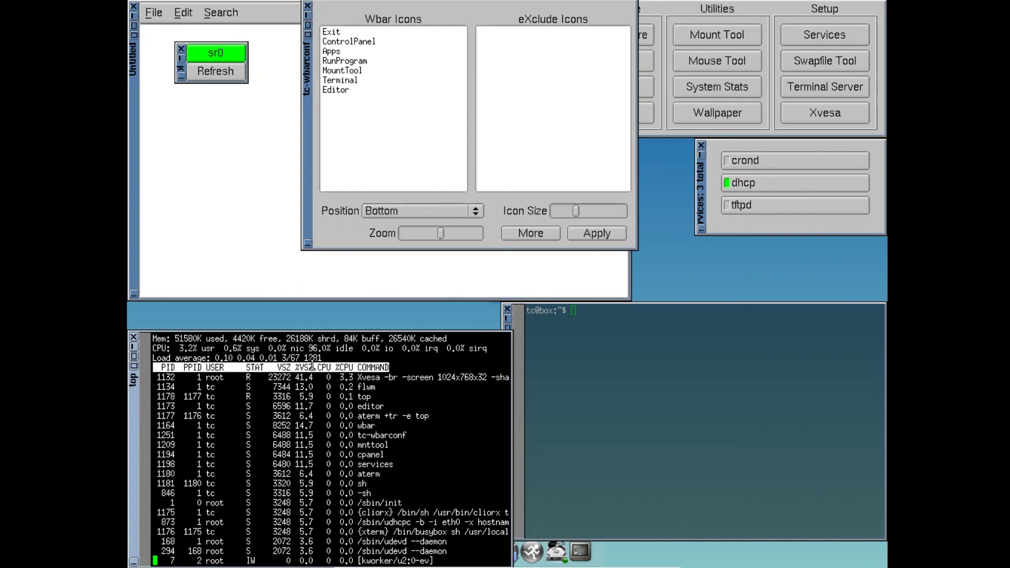
Run 'echo hello' and 'help' in the terminal, then close it with 'exit'
{"action": "left_click", "coordinate": [575, 329]}
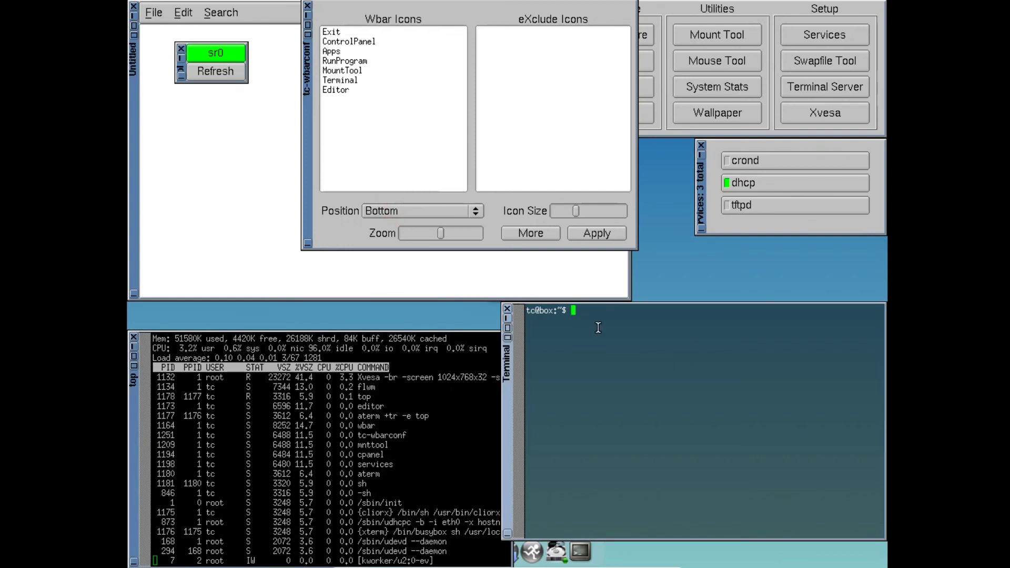
{"action": "type", "text": "echo hell"}
{"action": "type", "text": "o"}
{"action": "key", "text": "Return"}
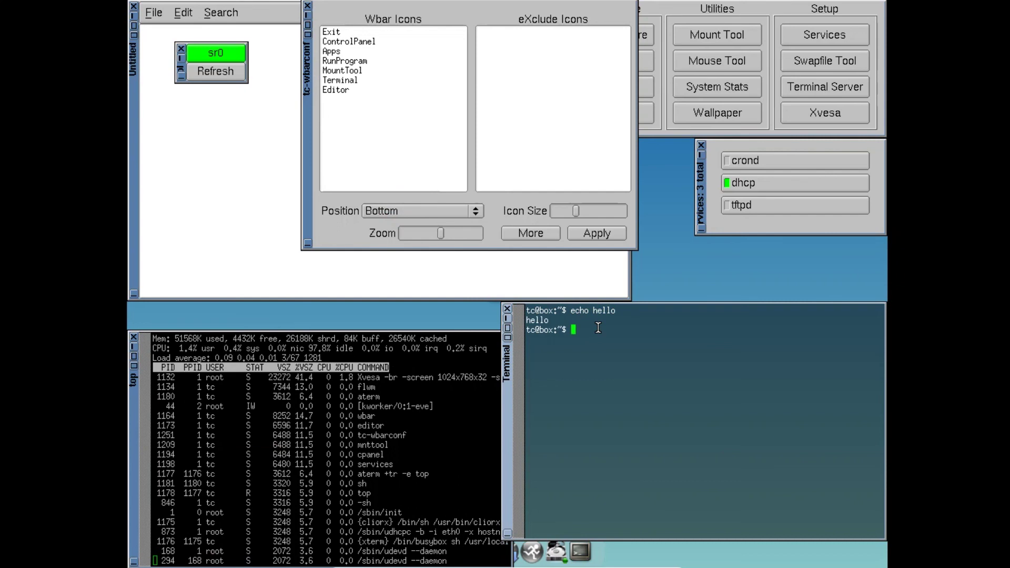
{"action": "type", "text": "help"}
{"action": "key", "text": "Return"}
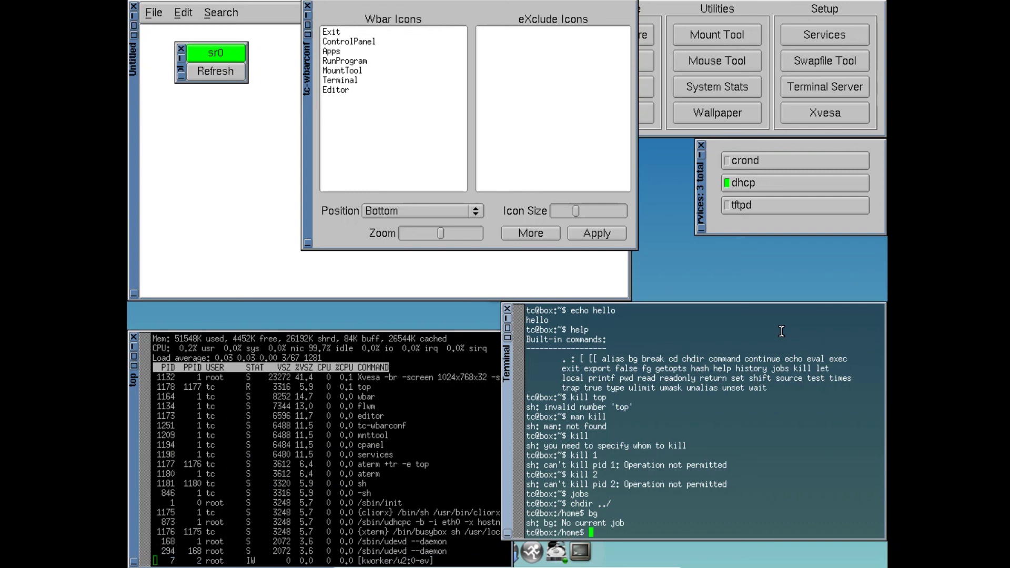
{"action": "type", "text": "exit"}
{"action": "key", "text": "Return"}
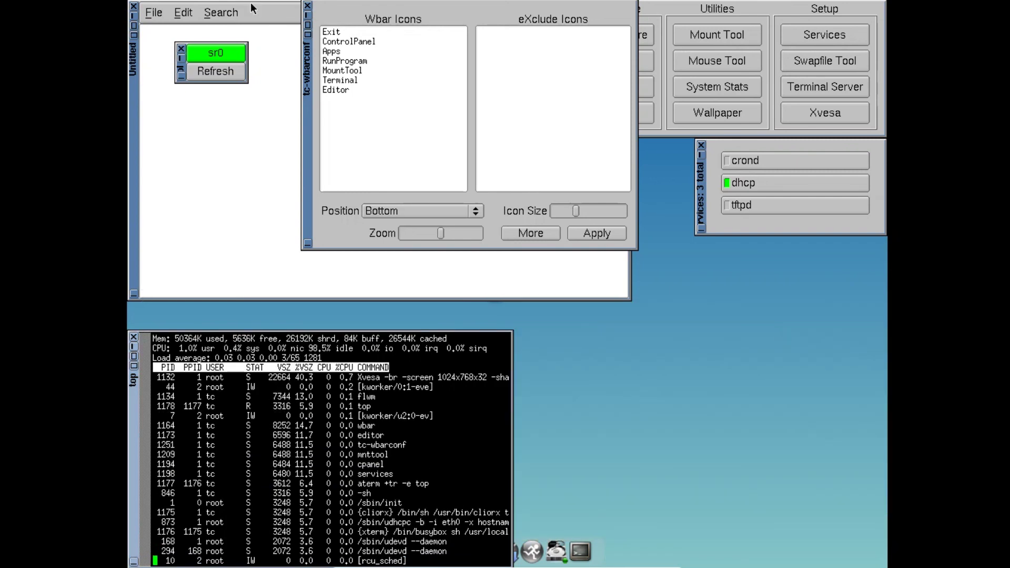
{"action": "left_click", "coordinate": [308, 7]}
{"action": "left_click", "coordinate": [134, 6]}
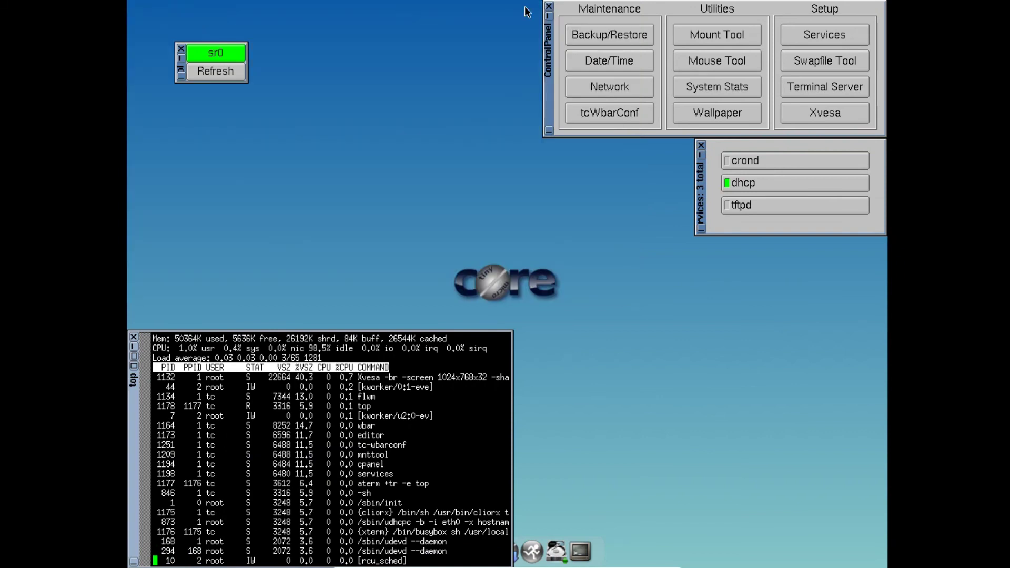
{"action": "left_click", "coordinate": [549, 7]}
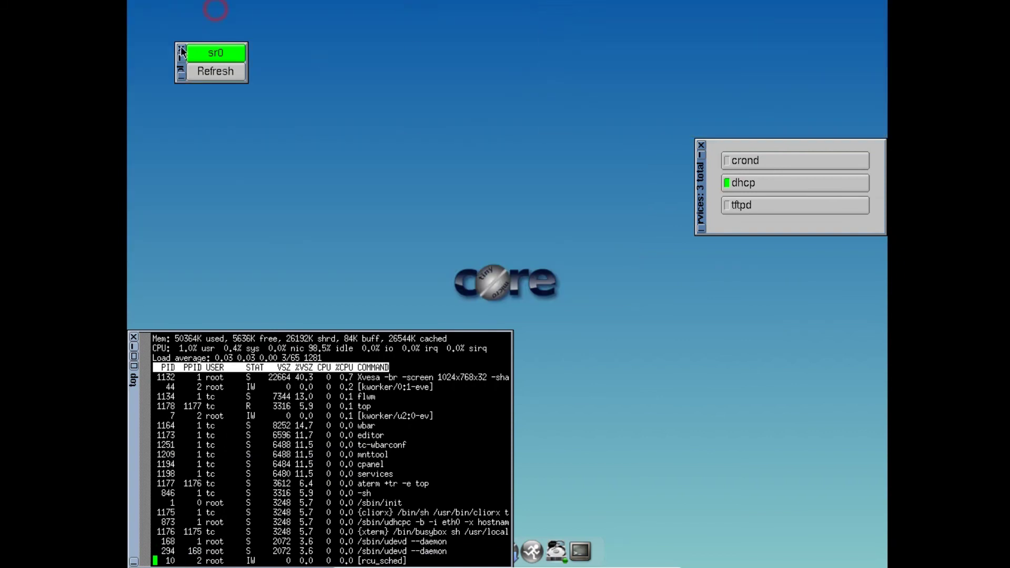
{"action": "left_click", "coordinate": [181, 48]}
{"action": "left_click", "coordinate": [700, 145]}
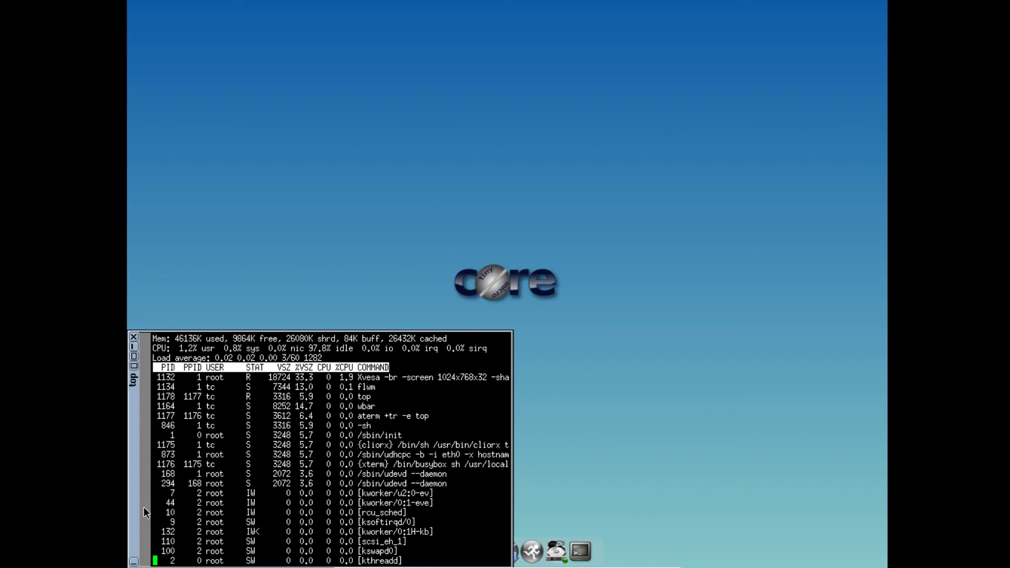
{"action": "left_click_drag", "start_coordinate": [132, 514], "coordinate": [269, 277]}
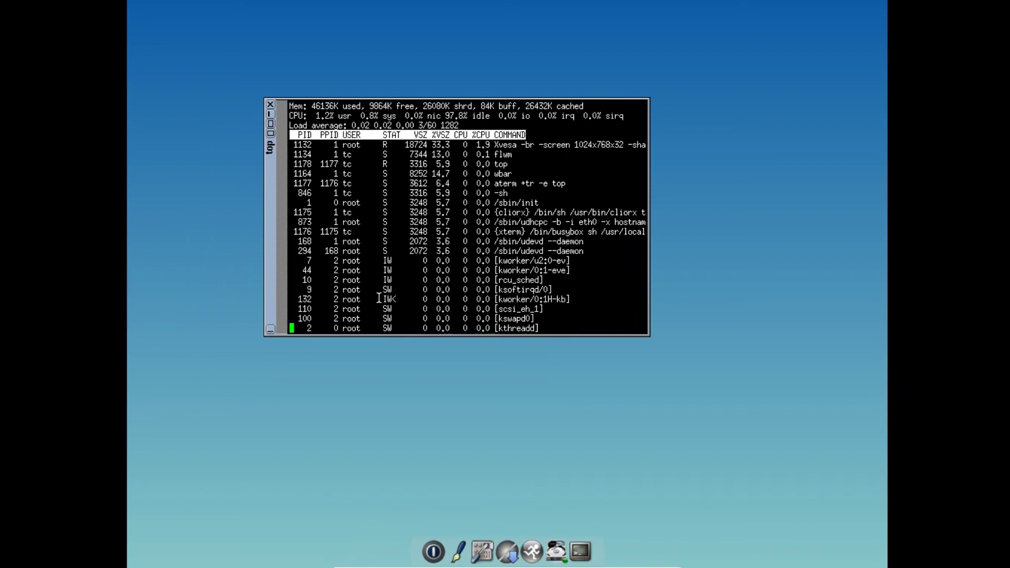
{"action": "left_click", "coordinate": [270, 104]}
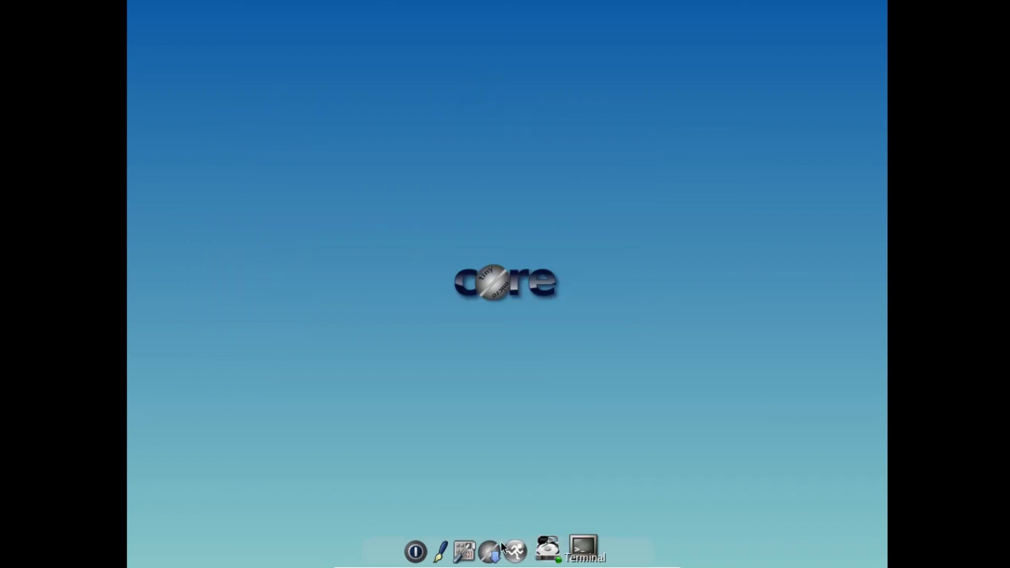
Reboot the guest from the wbar exit options and highlight the command-line-only boot entry
{"action": "left_click", "coordinate": [434, 547]}
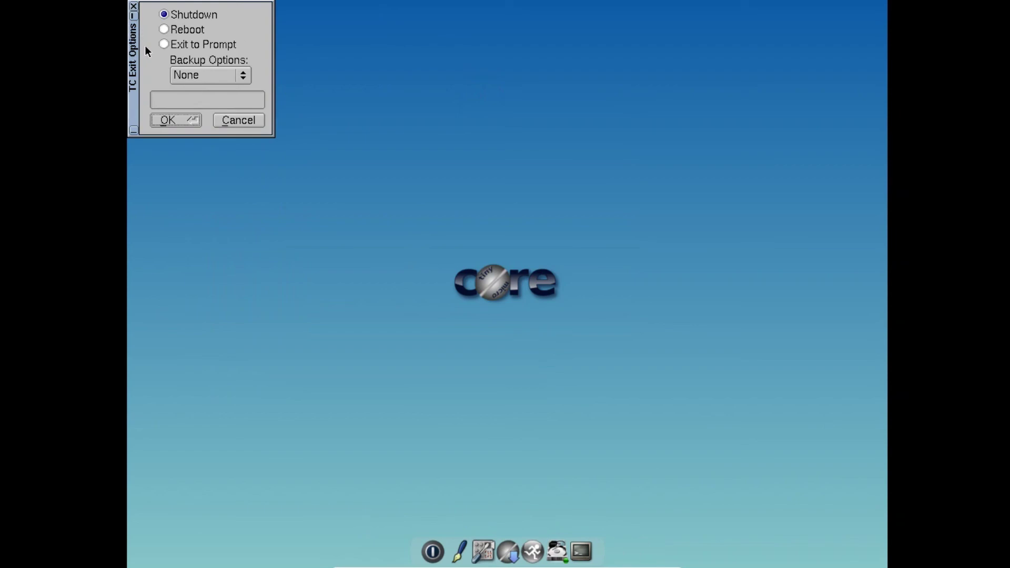
{"action": "left_click", "coordinate": [163, 30]}
{"action": "left_click", "coordinate": [172, 119]}
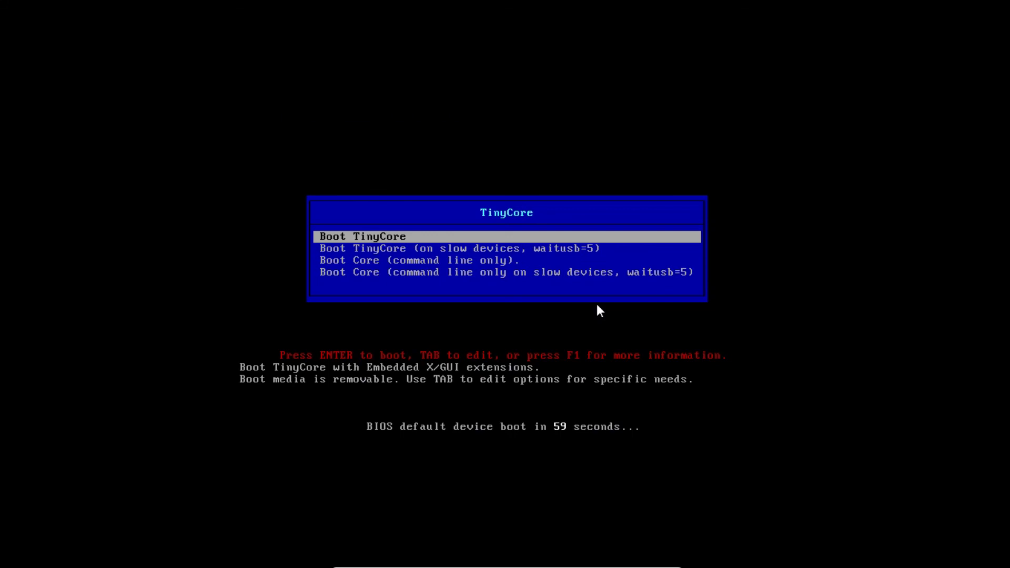
{"action": "key", "text": "Down"}
{"action": "key", "text": "Down"}
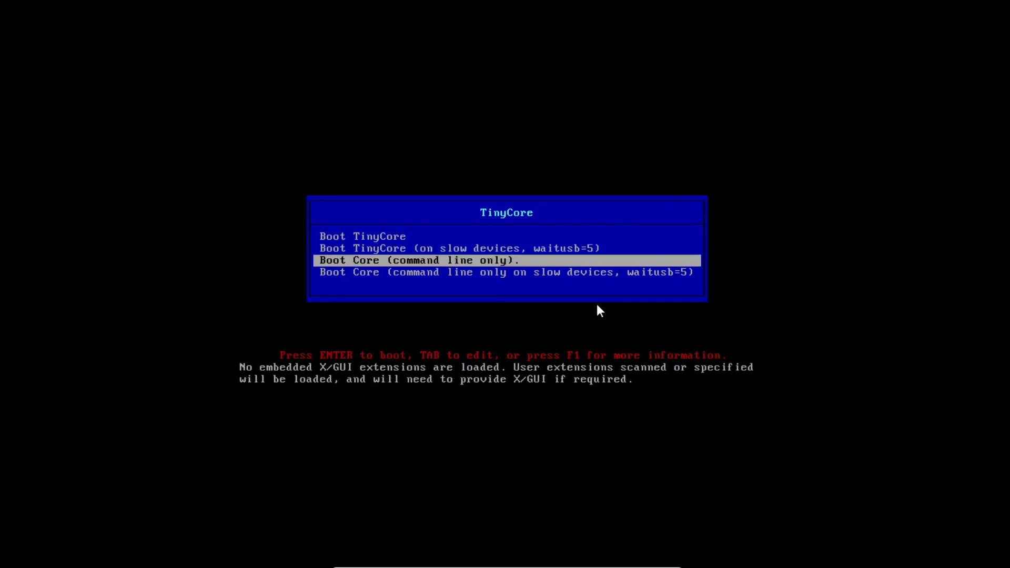
Boot Tiny Core command-line only, check processes with top, then run ls and ls ../
{"action": "key", "text": "Return"}
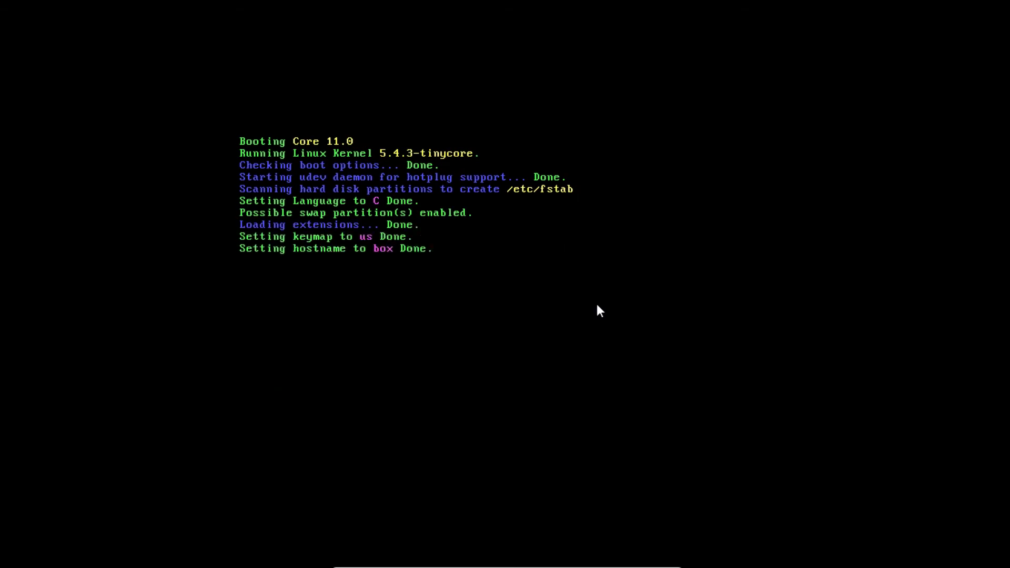
{"action": "type", "text": "top"}
{"action": "key", "text": "Return"}
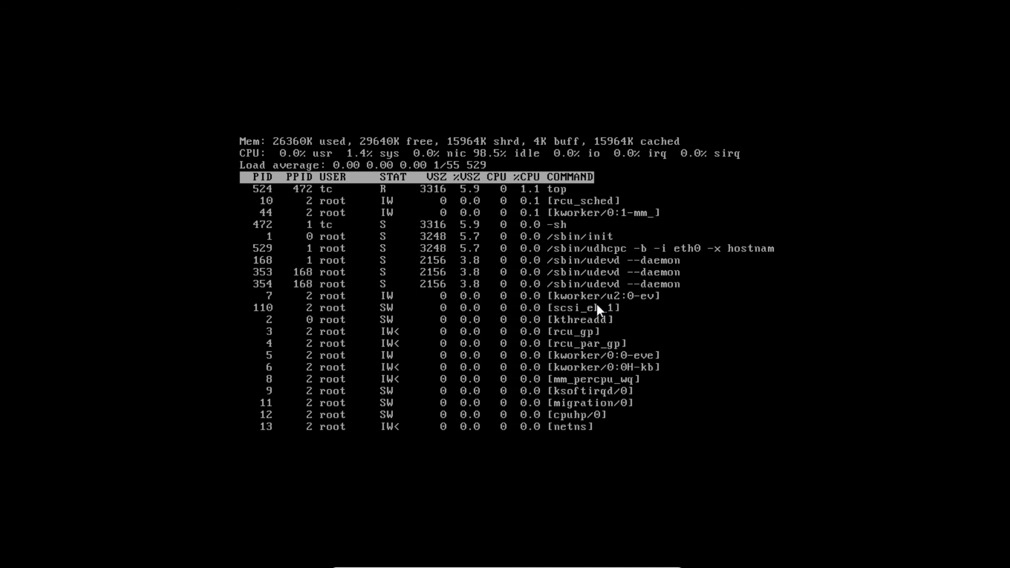
{"action": "key", "text": "q"}
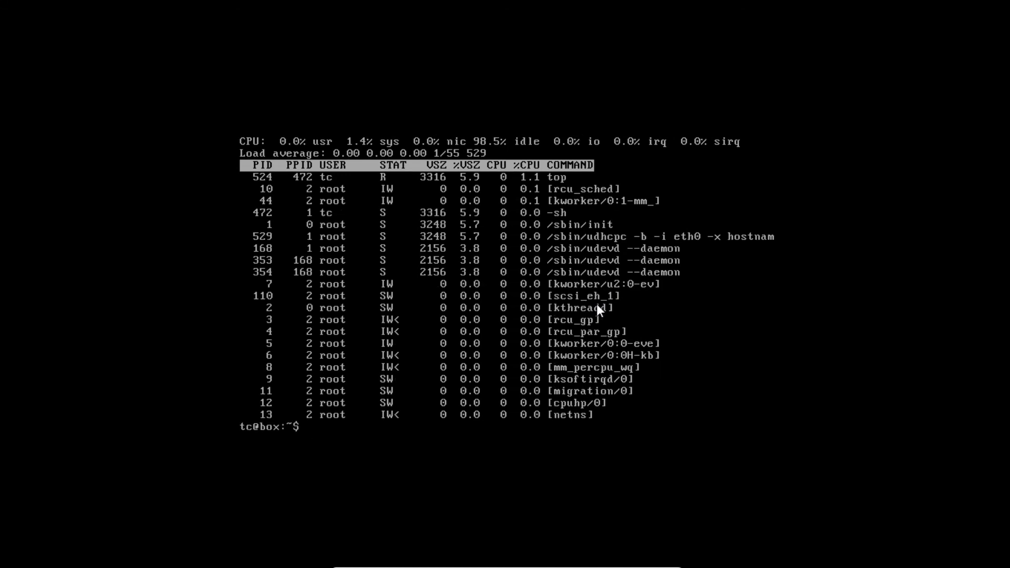
{"action": "type", "text": "ls"}
{"action": "key", "text": "Return"}
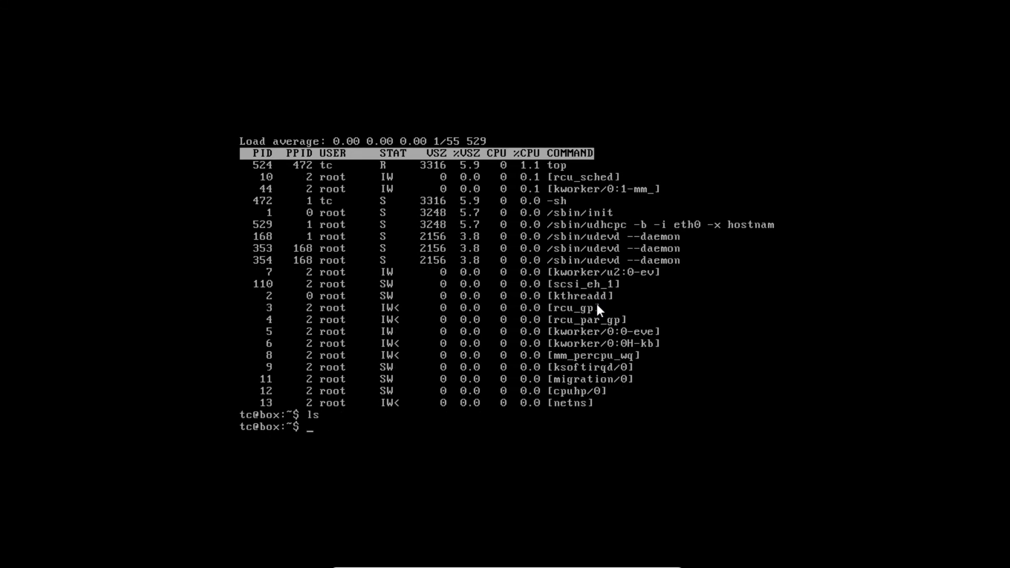
{"action": "type", "text": "ls ../"}
{"action": "key", "text": "Return"}
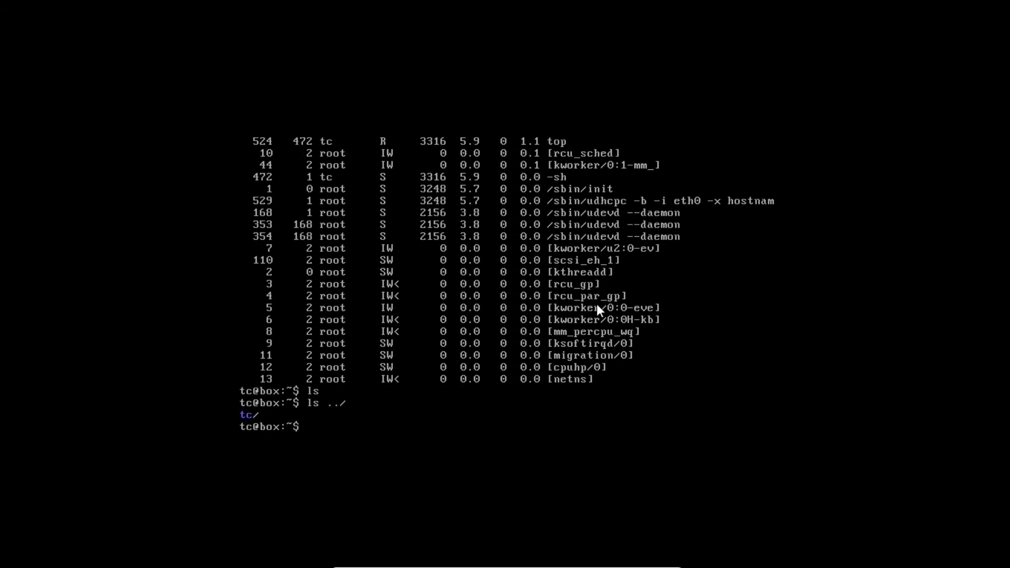
Change to /, list its directories, try 'rm /rf', then leave fullscreen
{"action": "type", "text": "cd /"}
{"action": "key", "text": "Return"}
{"action": "type", "text": "ls"}
{"action": "key", "text": "Return"}
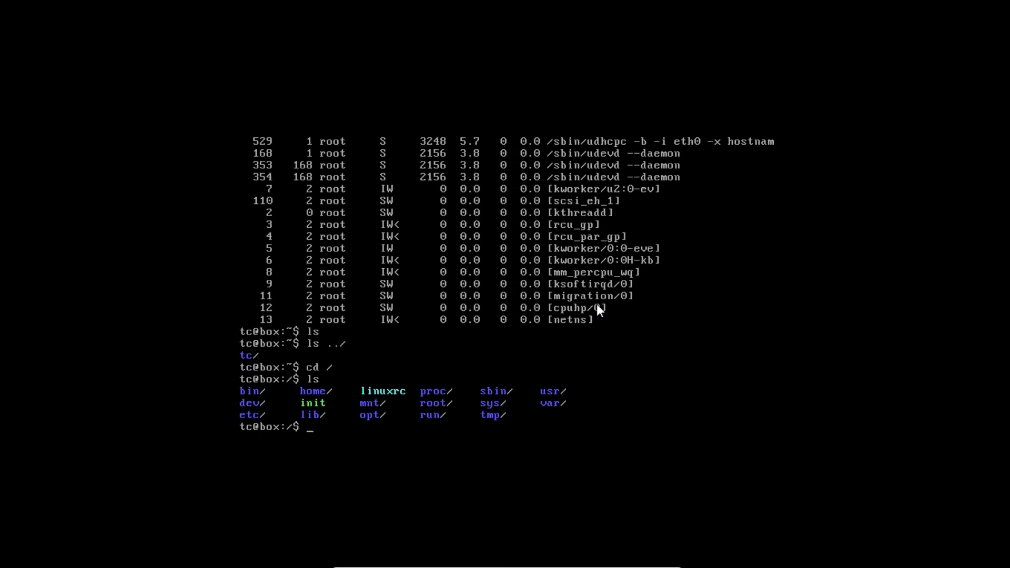
{"action": "type", "text": "rm /rf"}
{"action": "key", "text": "Return"}
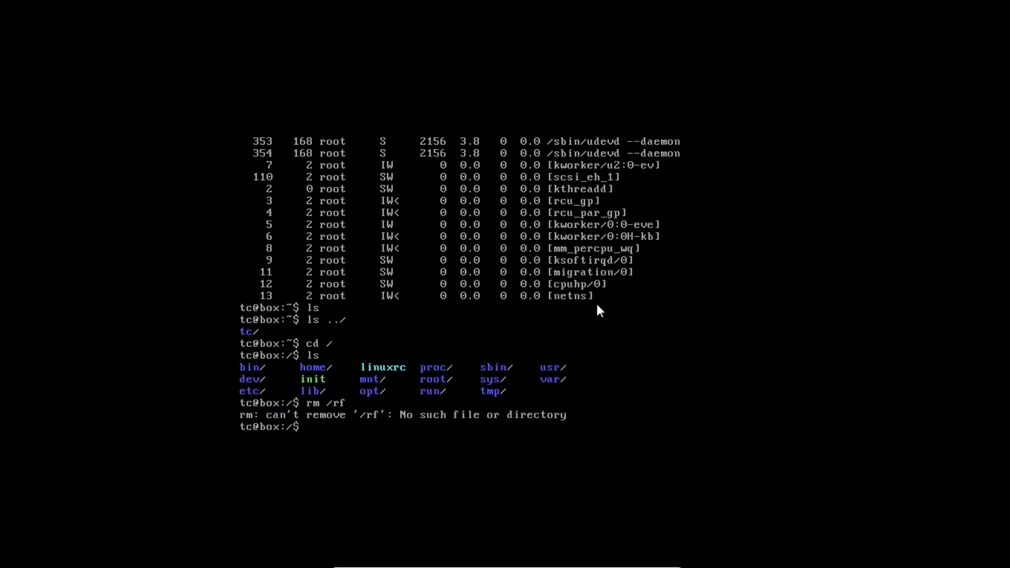
{"action": "key", "text": "Up"}
{"action": "key", "text": "ctrl+f"}
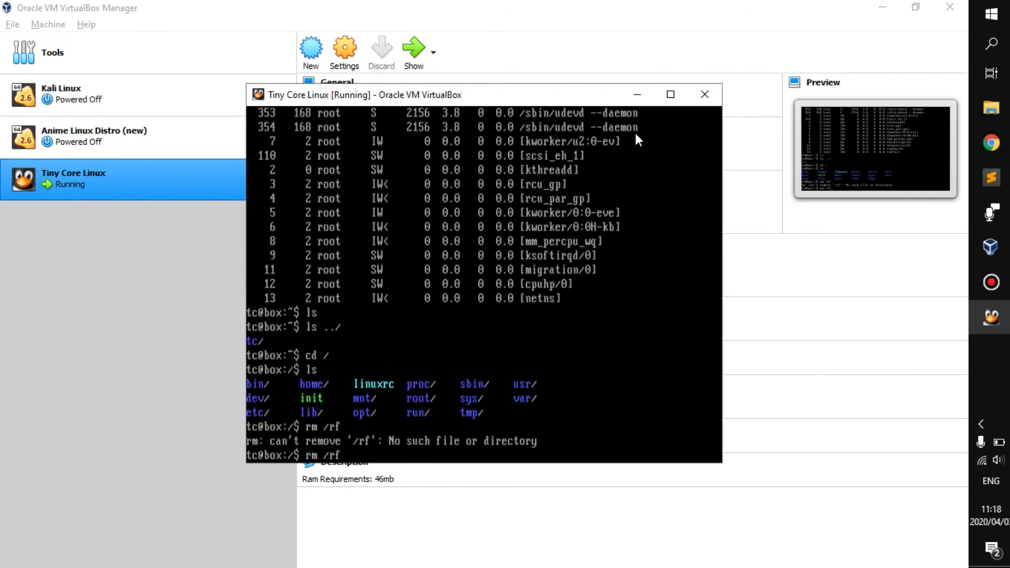
Dismiss the mouse-capture notice and close the VM window to power it off
{"action": "left_click", "coordinate": [389, 282]}
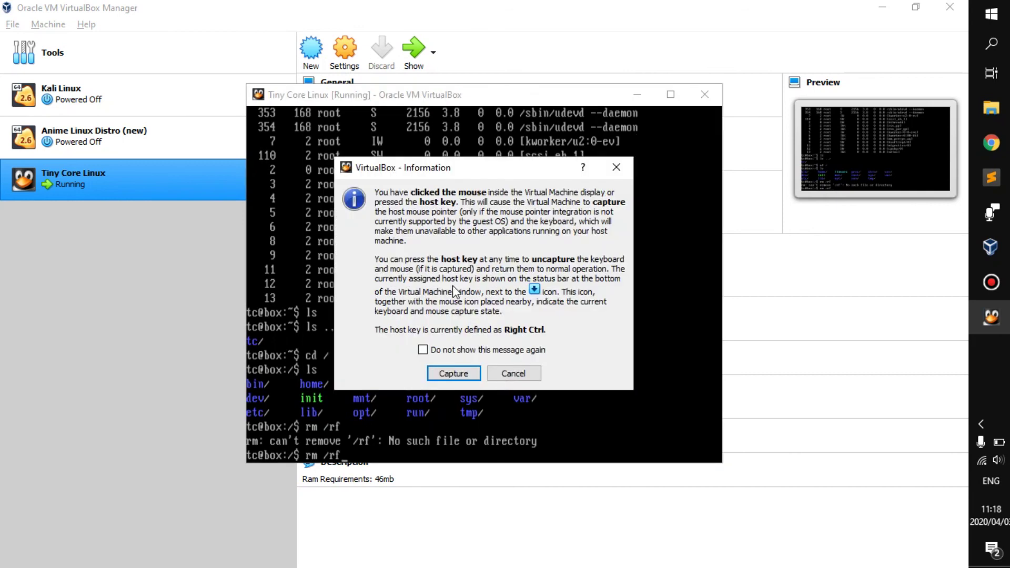
{"action": "left_click", "coordinate": [521, 373]}
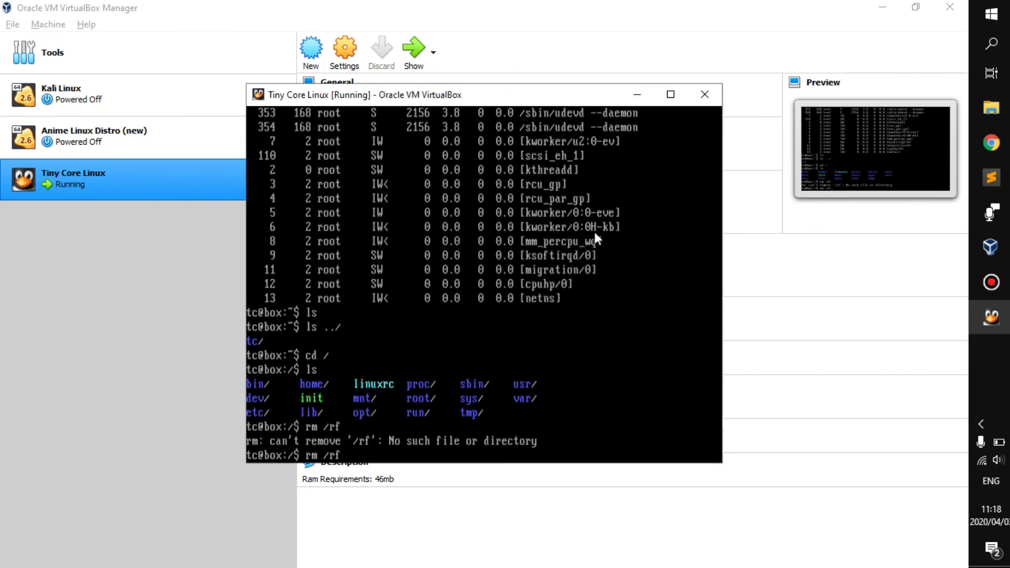
{"action": "left_click", "coordinate": [704, 94]}
Set Tiny Core Linux's base memory to 32 MB in System settings and save
{"action": "left_click", "coordinate": [344, 50]}
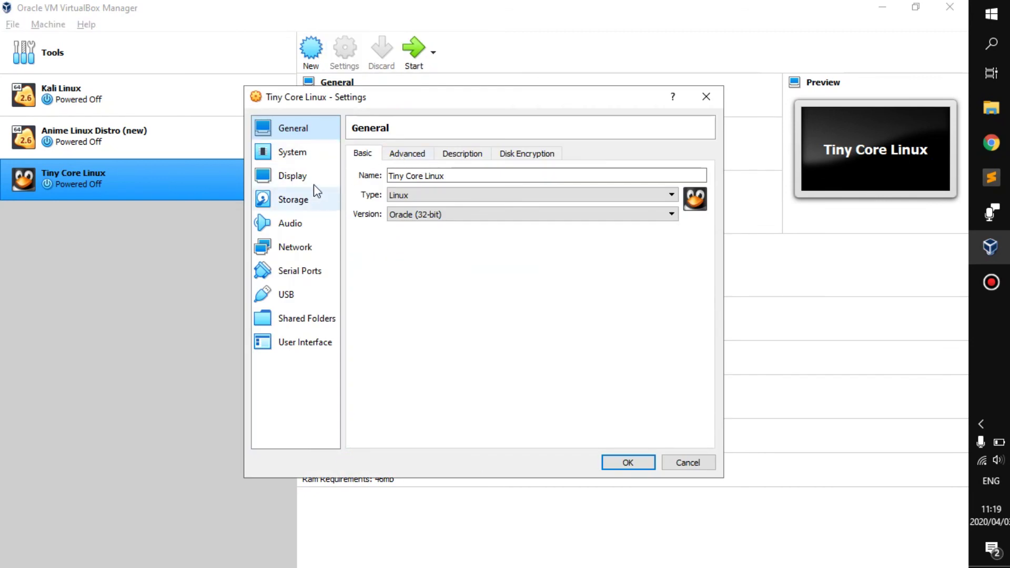
{"action": "left_click", "coordinate": [303, 153]}
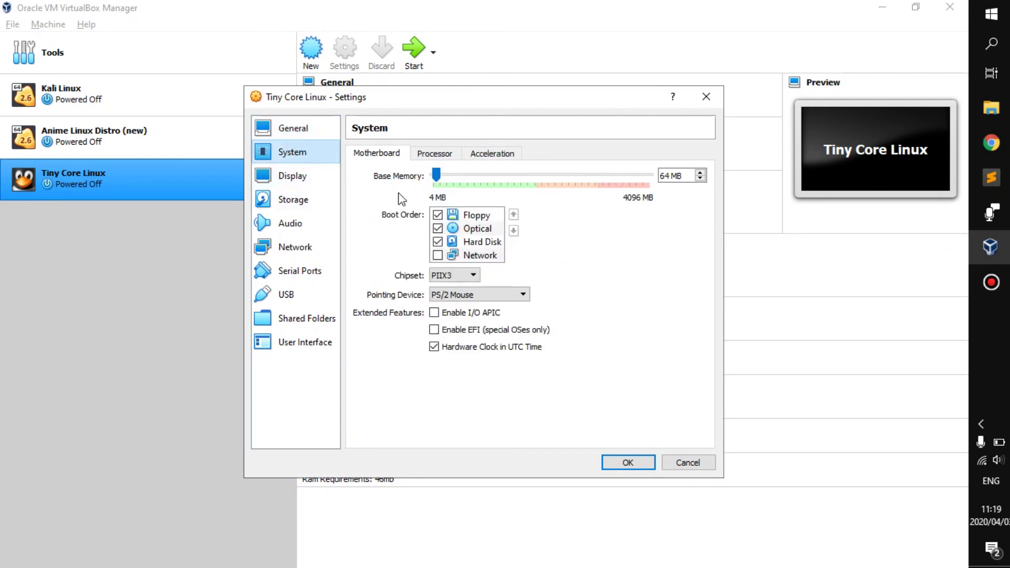
{"action": "left_click", "coordinate": [672, 176]}
{"action": "left_click", "coordinate": [672, 176]}
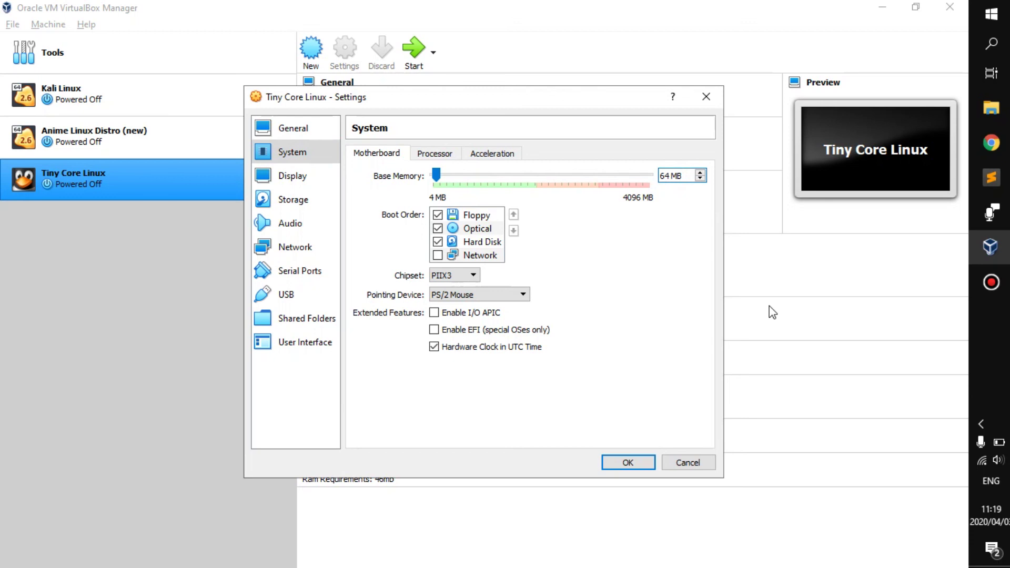
{"action": "key", "text": "BackSpace"}
{"action": "key", "text": "BackSpace"}
{"action": "type", "text": "32"}
{"action": "left_click", "coordinate": [630, 463]}
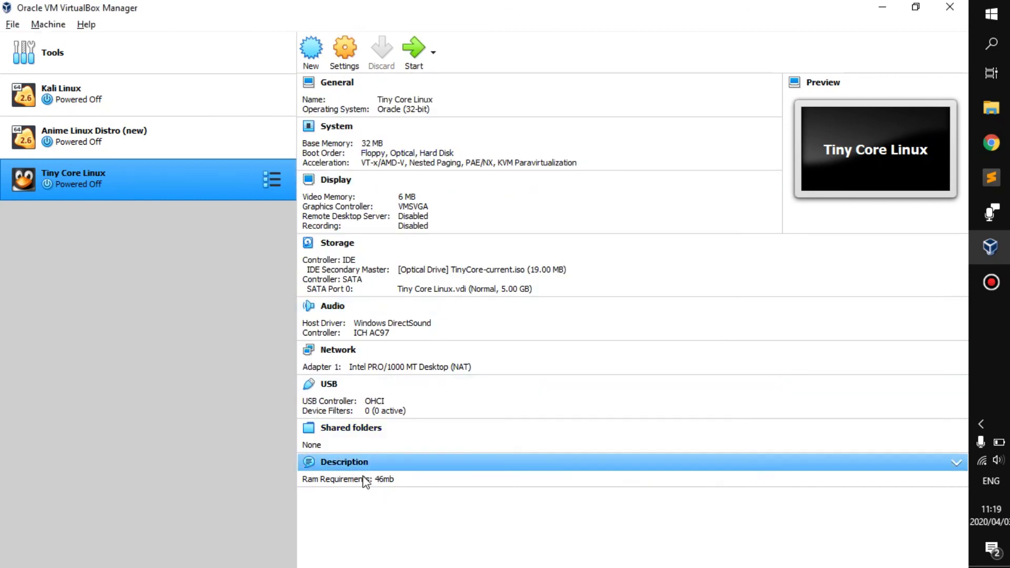
Open and cancel the New VM wizard, then start Tiny Core Linux with 32 MB
{"action": "left_click", "coordinate": [311, 51]}
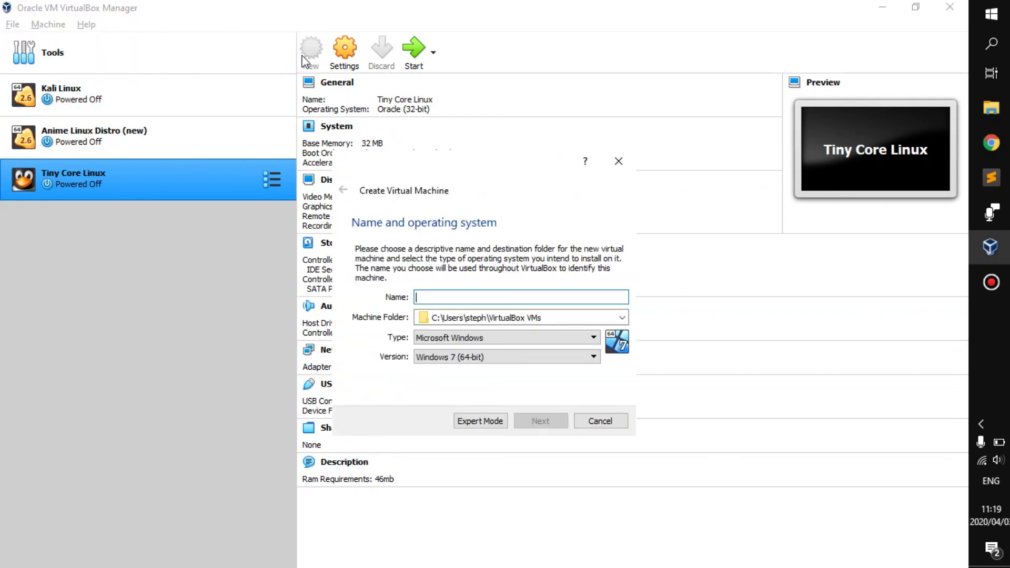
{"action": "left_click", "coordinate": [592, 421]}
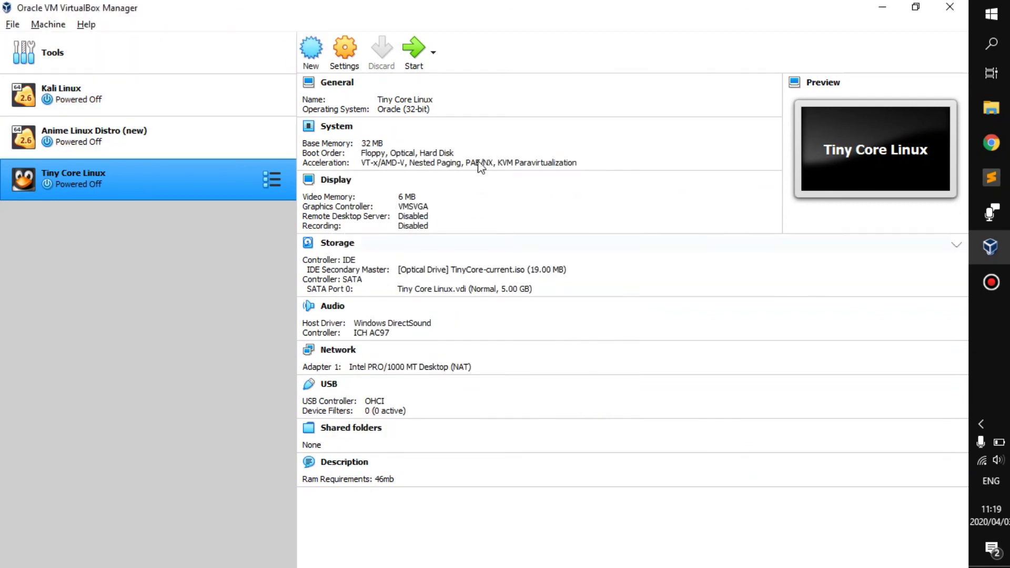
{"action": "left_click", "coordinate": [413, 50]}
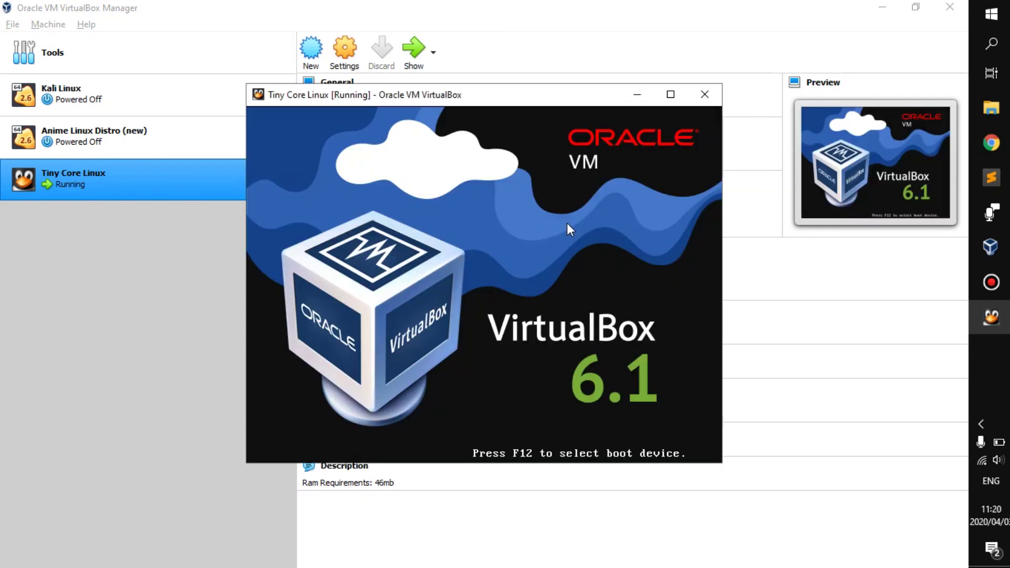
Boot the default TinyCore entry on 32 MB of memory
{"action": "key", "text": "Return"}
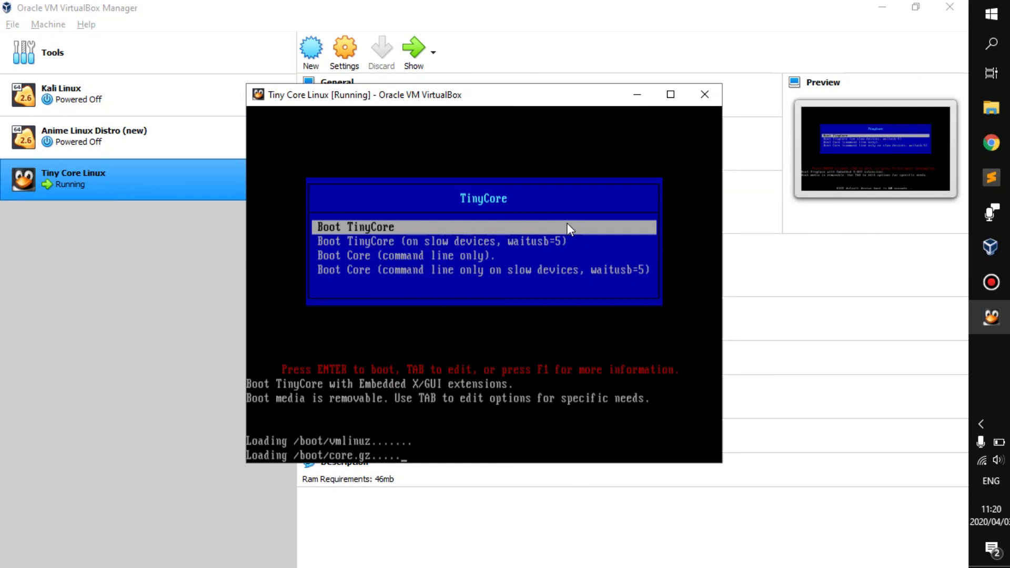